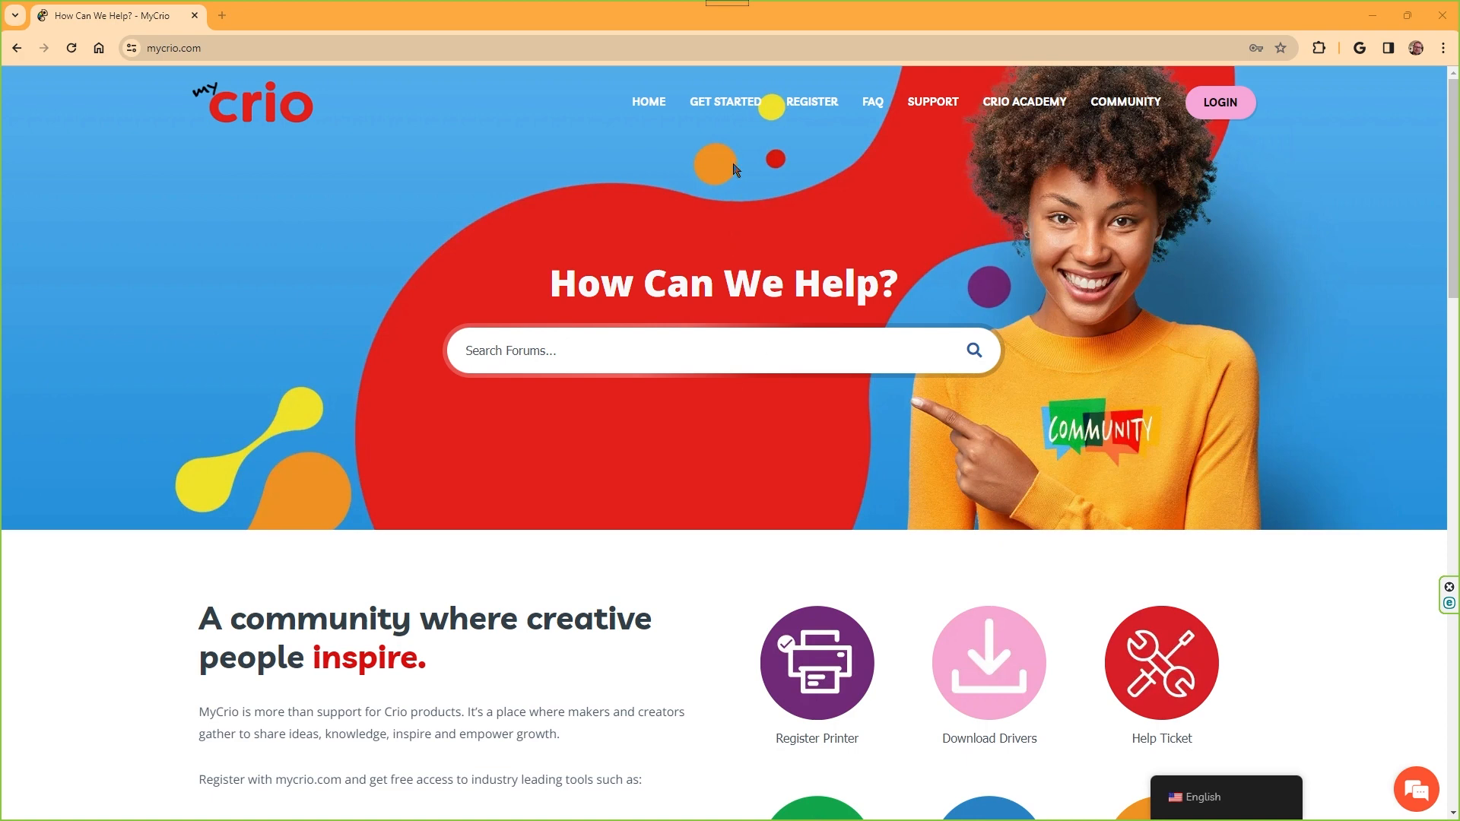
Step: Open the Drivers & Downloads page and find the Digital Factory RIP Software section for the 8432WDT printer
{"action": "mouse_move", "coordinate": [735, 116]}
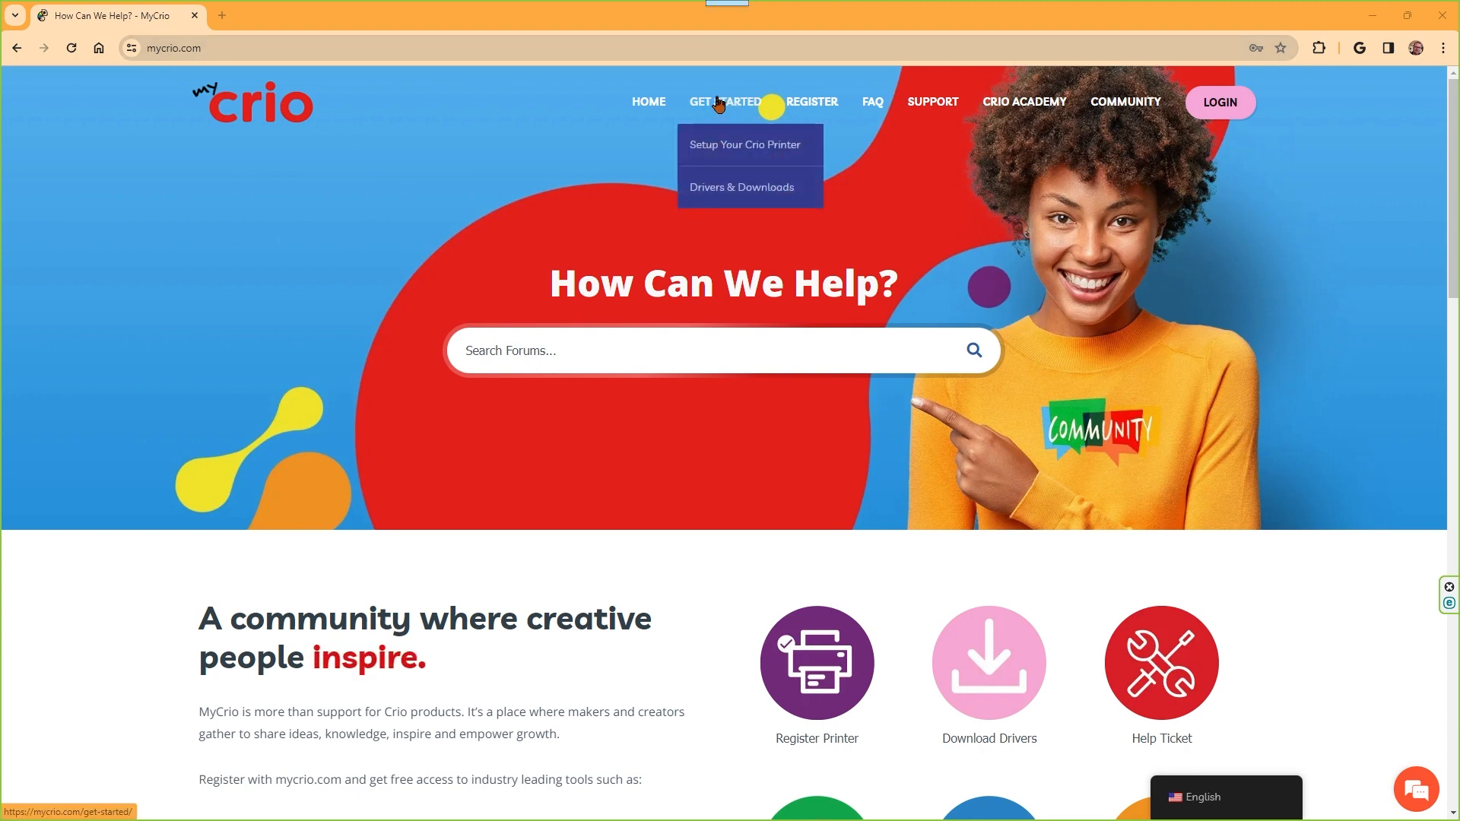
{"action": "left_click", "coordinate": [742, 190]}
{"action": "scroll", "coordinate": [743, 190], "scroll_direction": "down", "scroll_amount": 3}
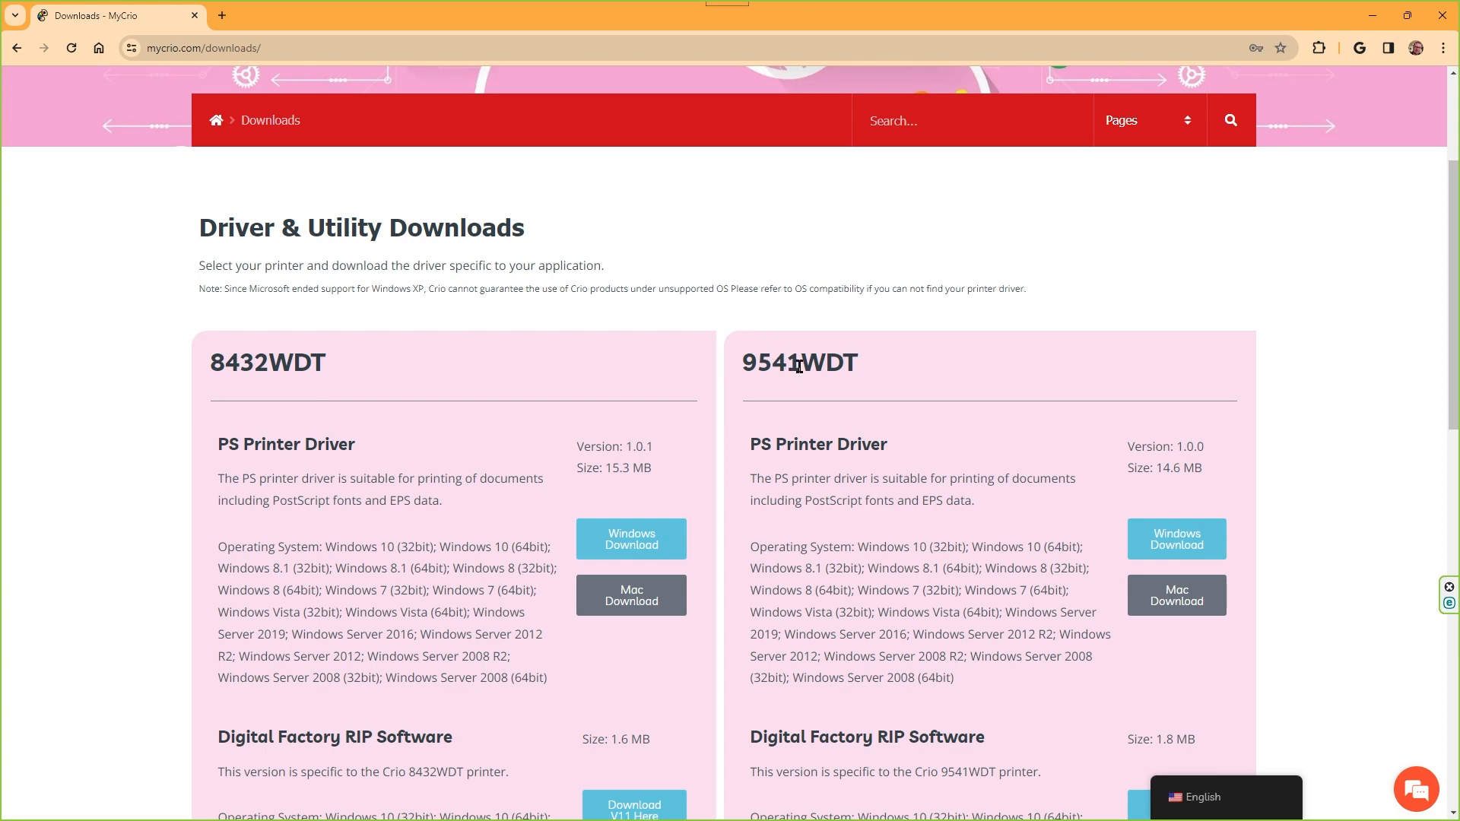
{"action": "scroll", "coordinate": [798, 367], "scroll_direction": "down", "scroll_amount": 2}
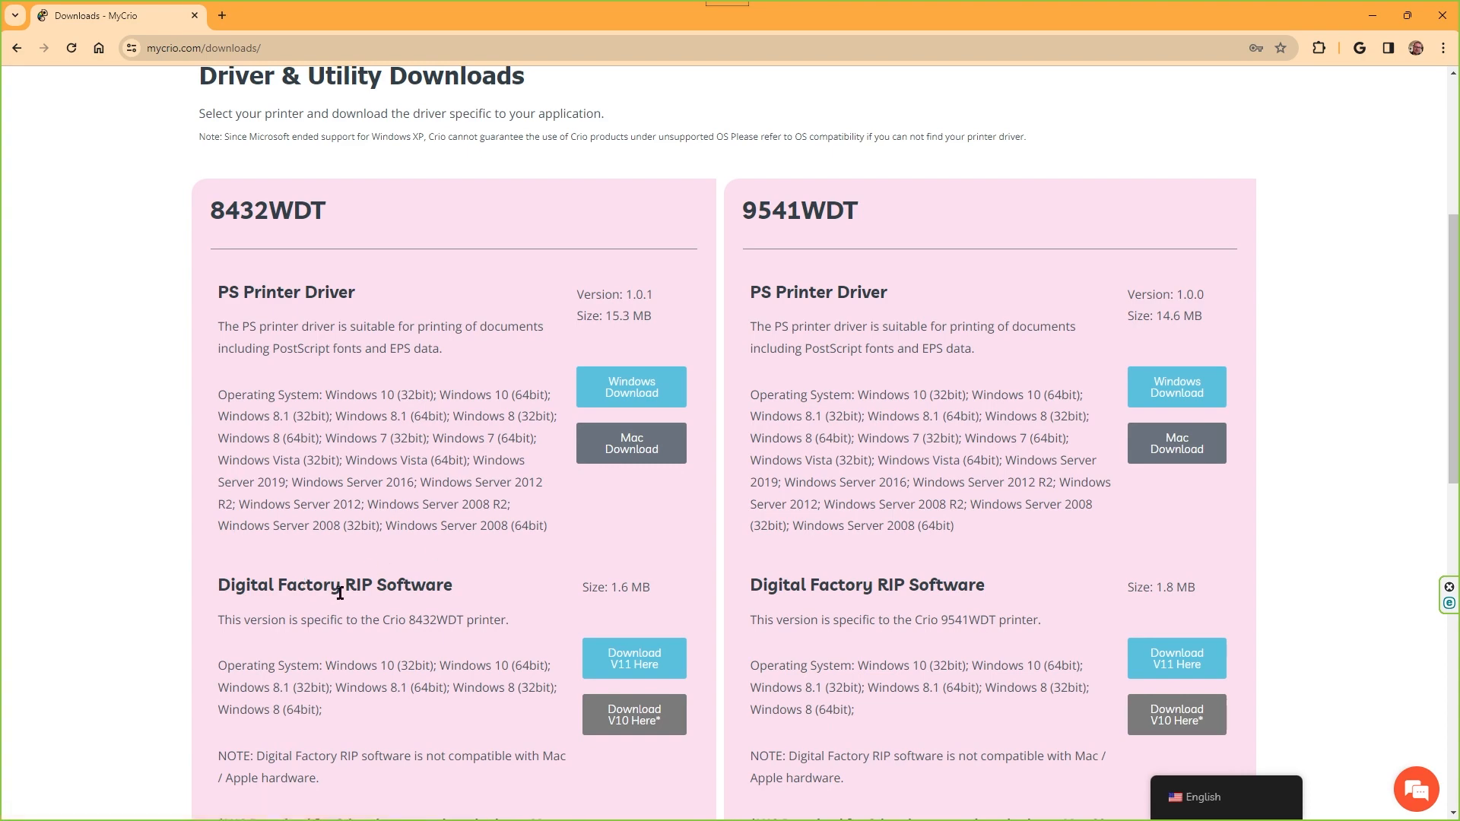
{"action": "scroll", "coordinate": [380, 604], "scroll_direction": "down", "scroll_amount": 1}
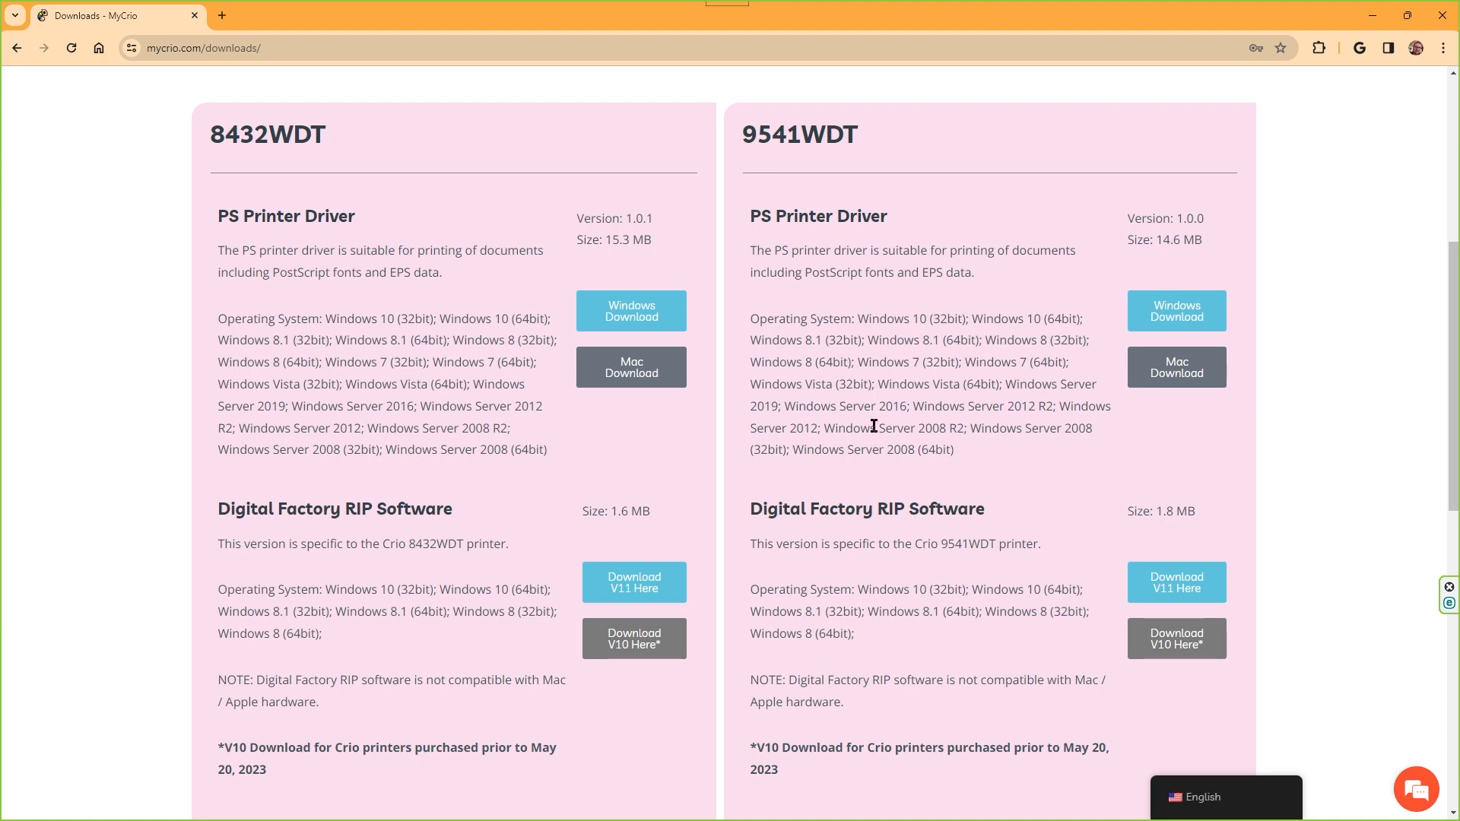
{"action": "scroll", "coordinate": [874, 426], "scroll_direction": "up", "scroll_amount": 1}
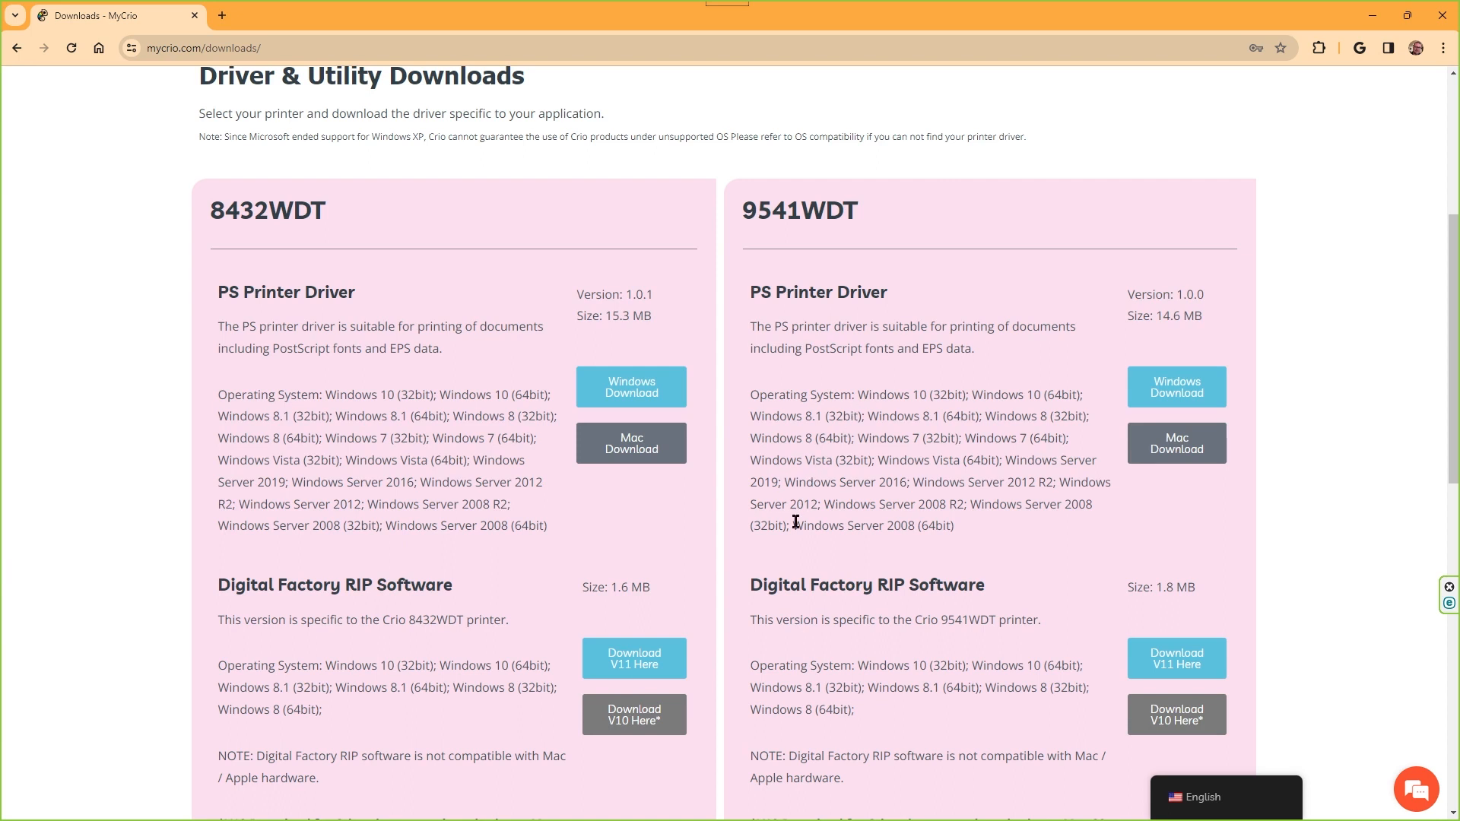
Step: Try to download Digital Factory RIP Software V11 for the 8432WDT printer
{"action": "left_click", "coordinate": [659, 664]}
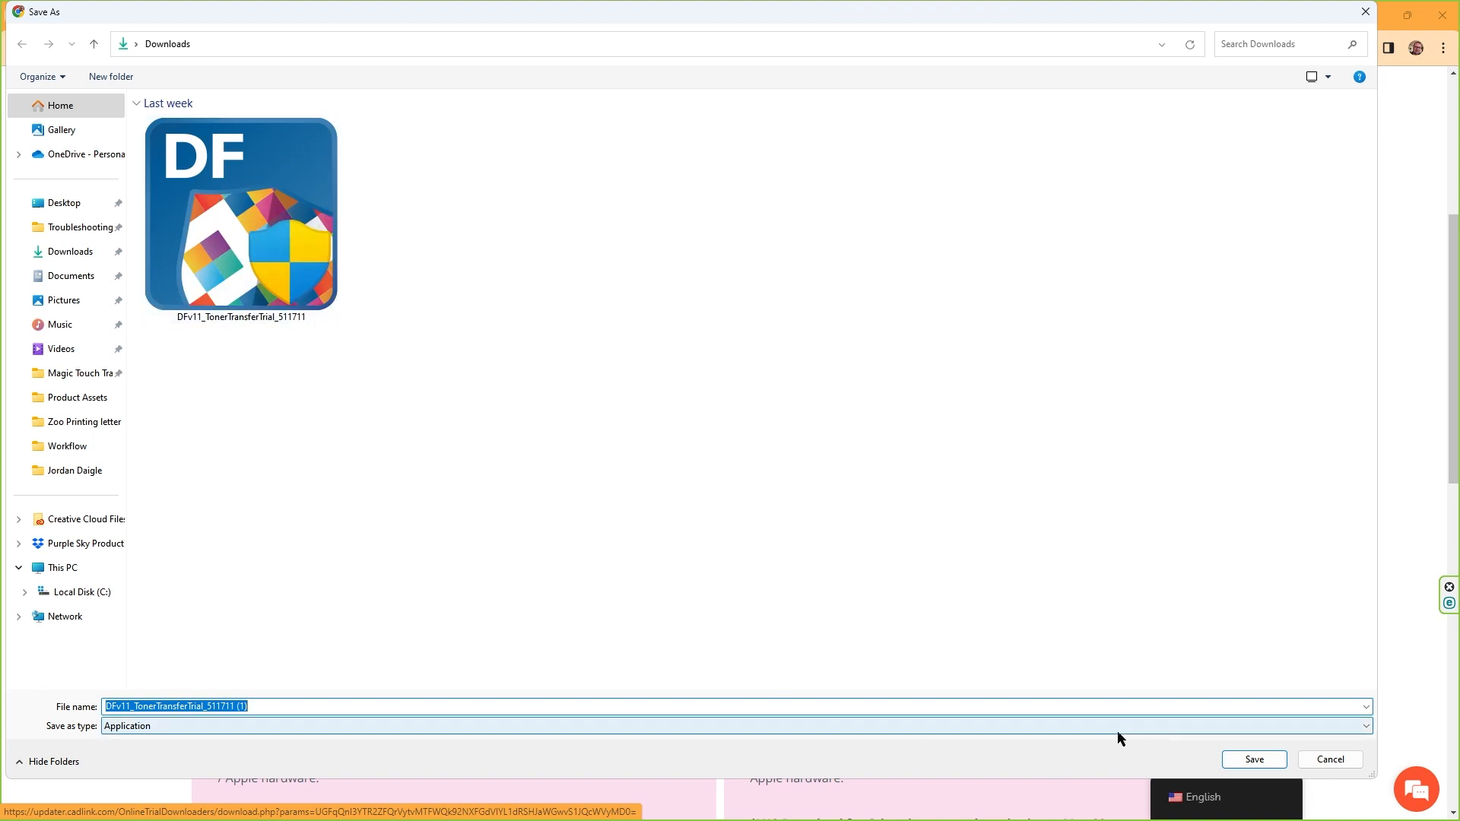
{"action": "left_click", "coordinate": [1309, 760]}
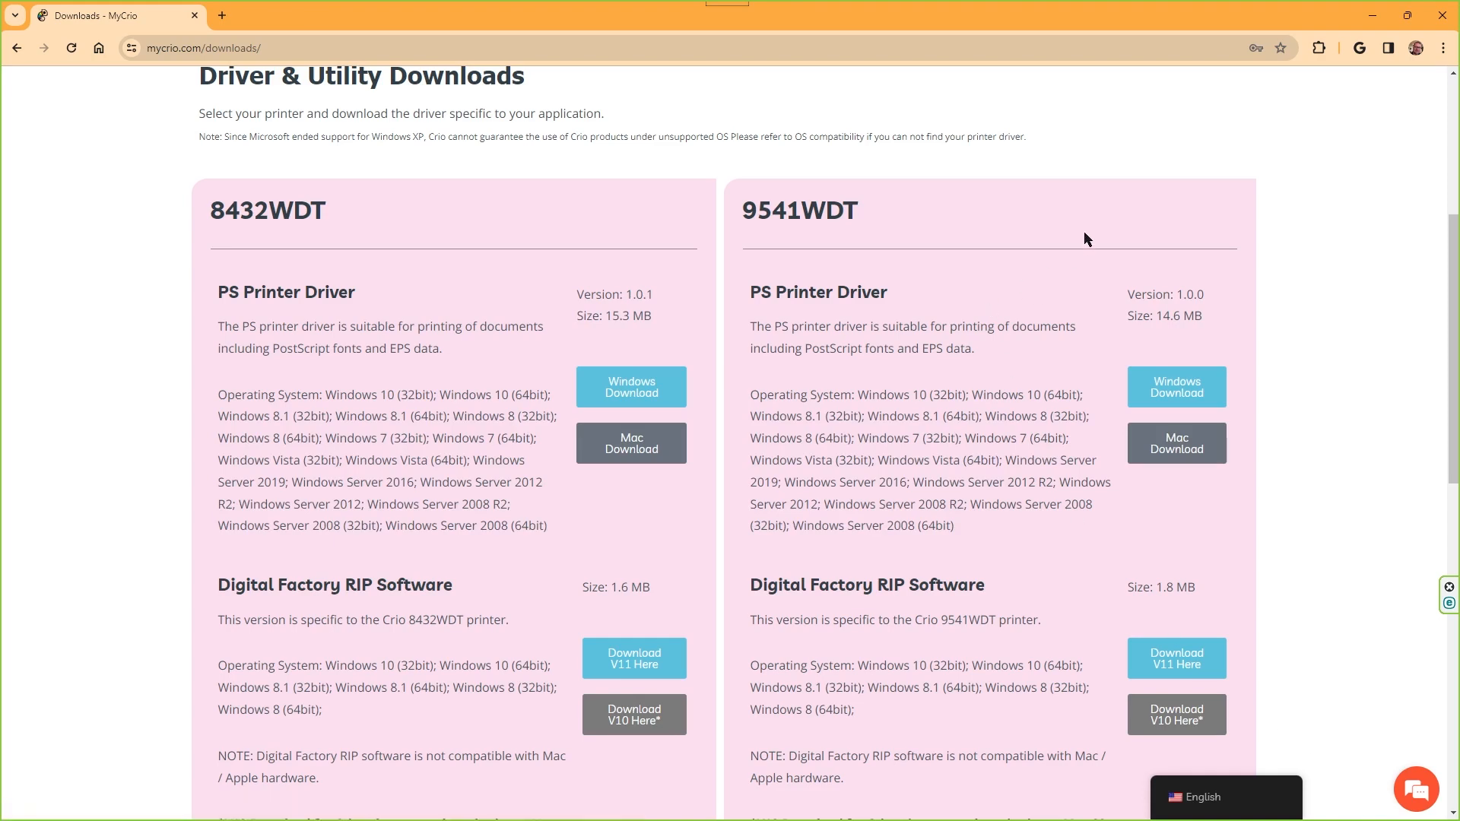
Step: Minimize the browser and run the DFv11_TonerTransferTrial_511711 installer from the Downloads folder
{"action": "left_click", "coordinate": [1372, 15]}
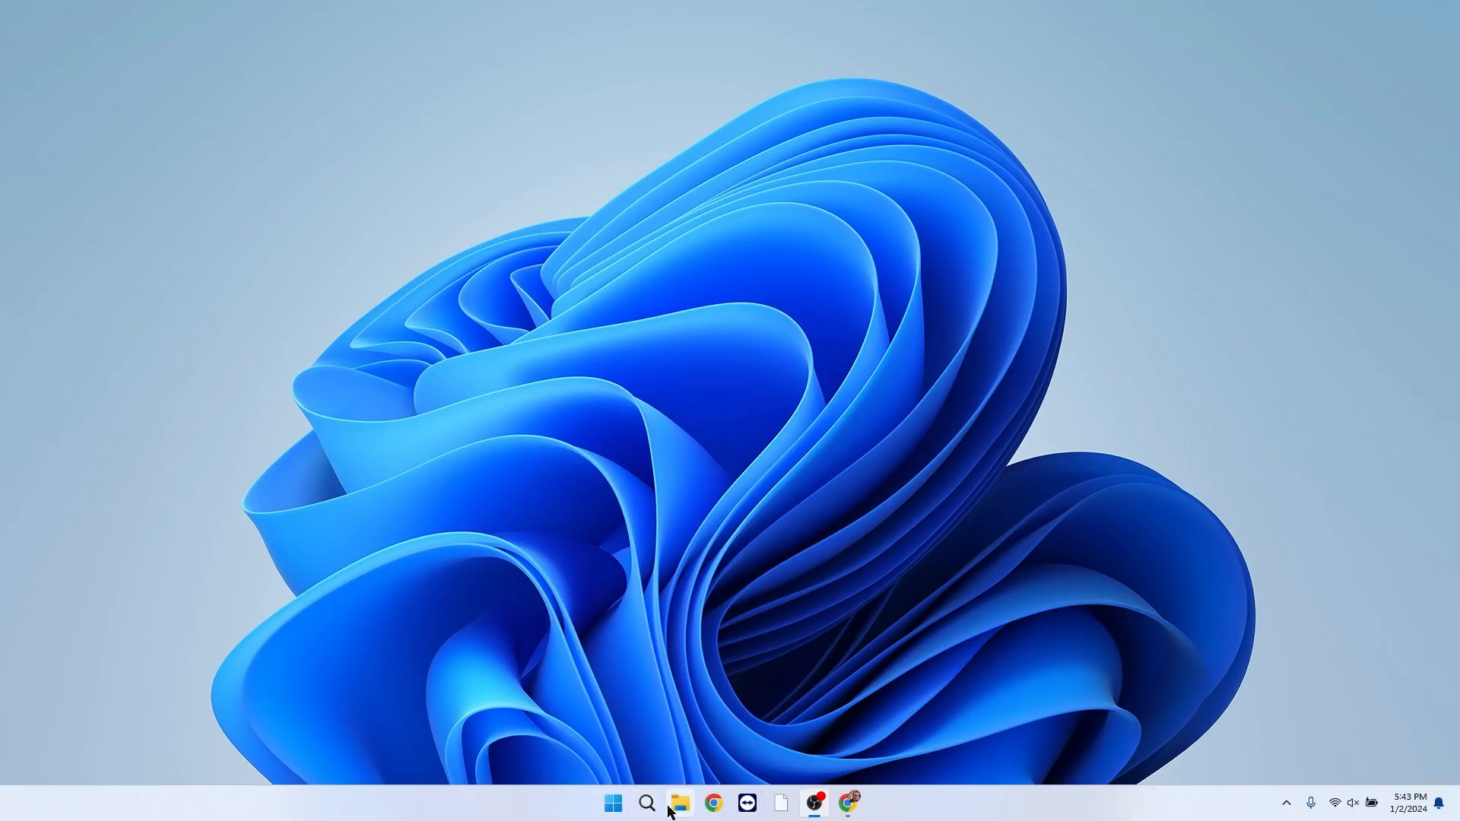
{"action": "left_click", "coordinate": [676, 810]}
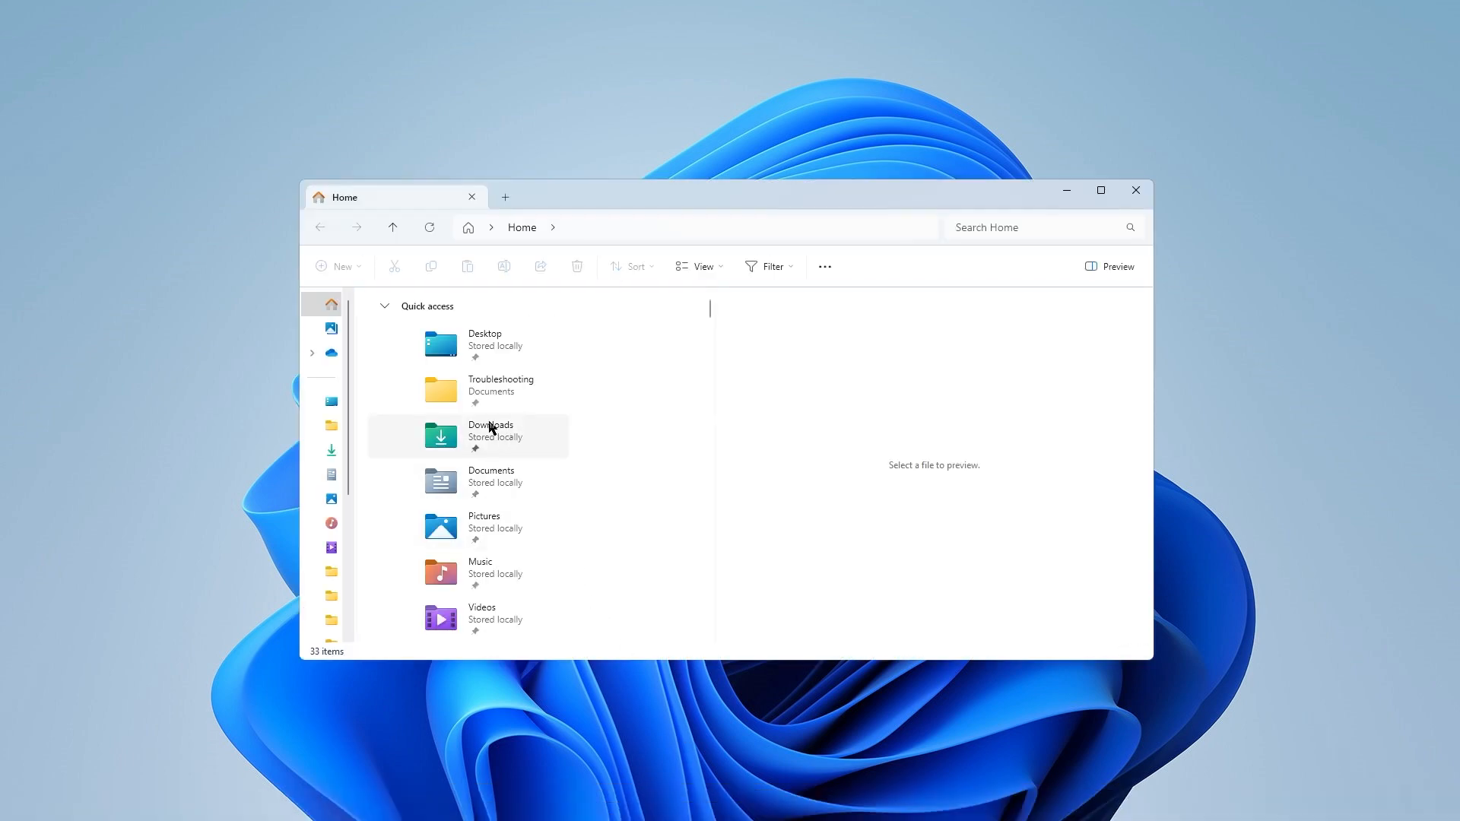
{"action": "double_click", "coordinate": [489, 433]}
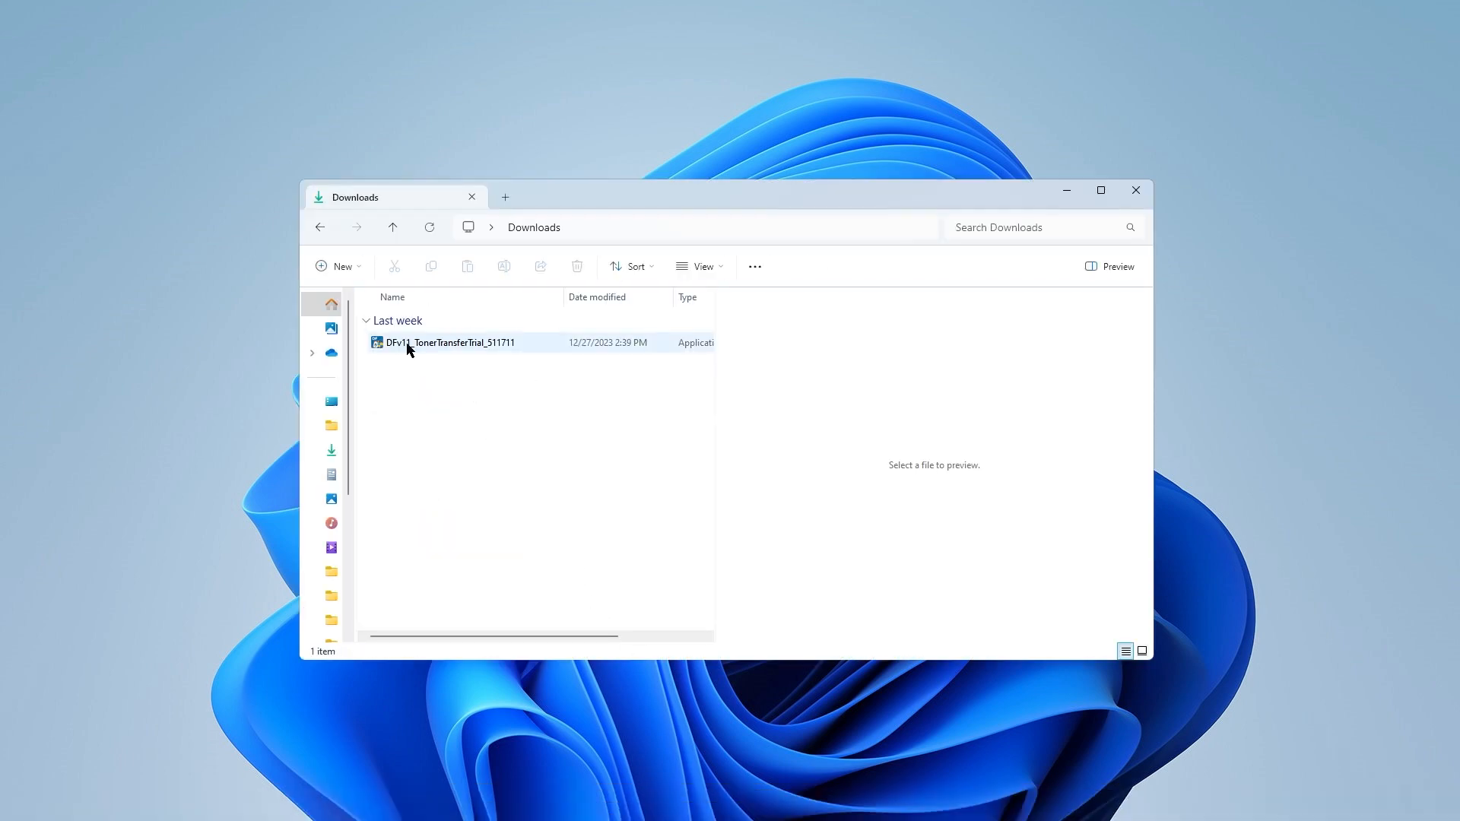
{"action": "mouse_move", "coordinate": [407, 348]}
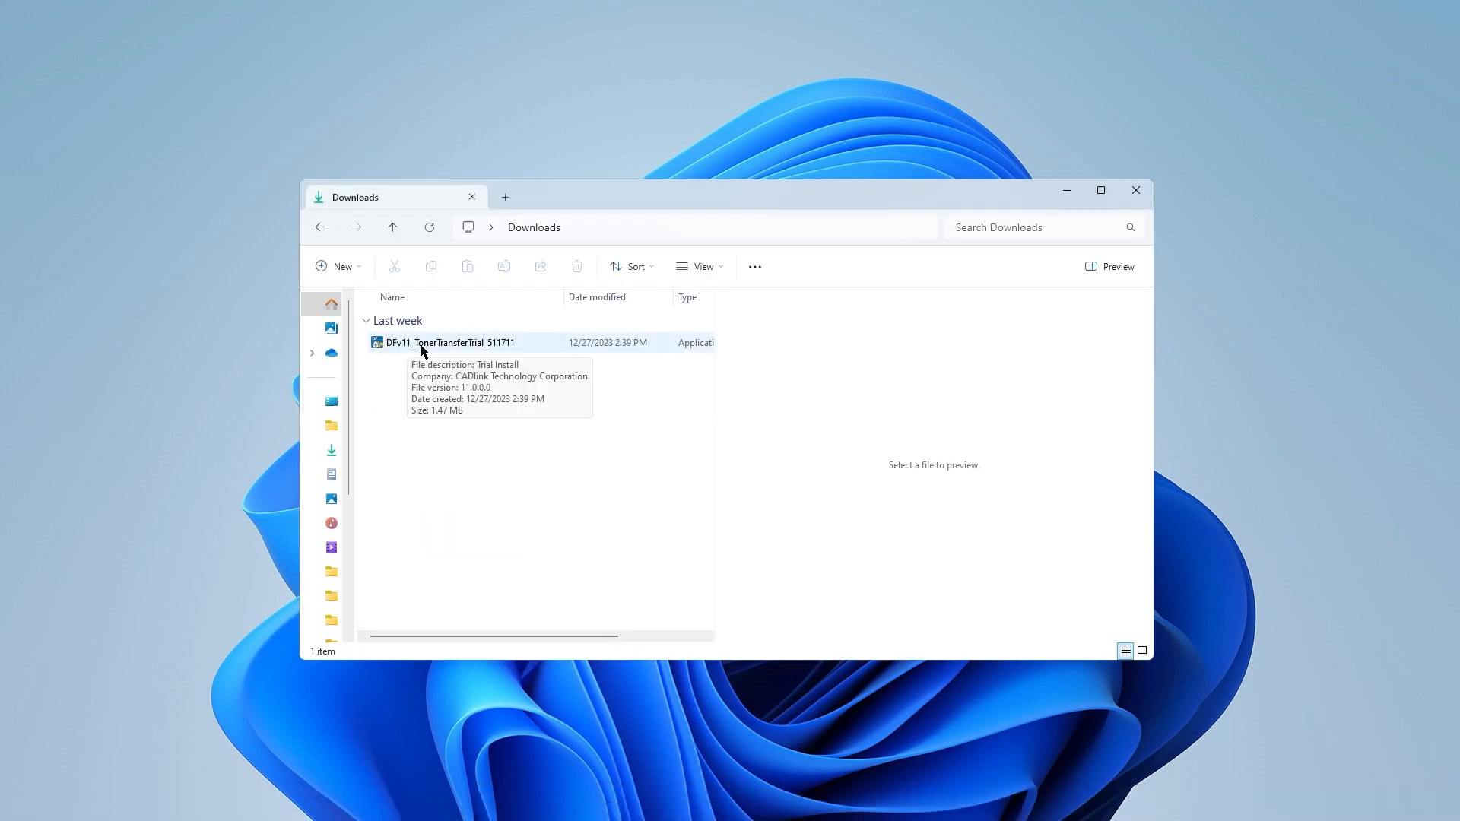
{"action": "double_click", "coordinate": [477, 347]}
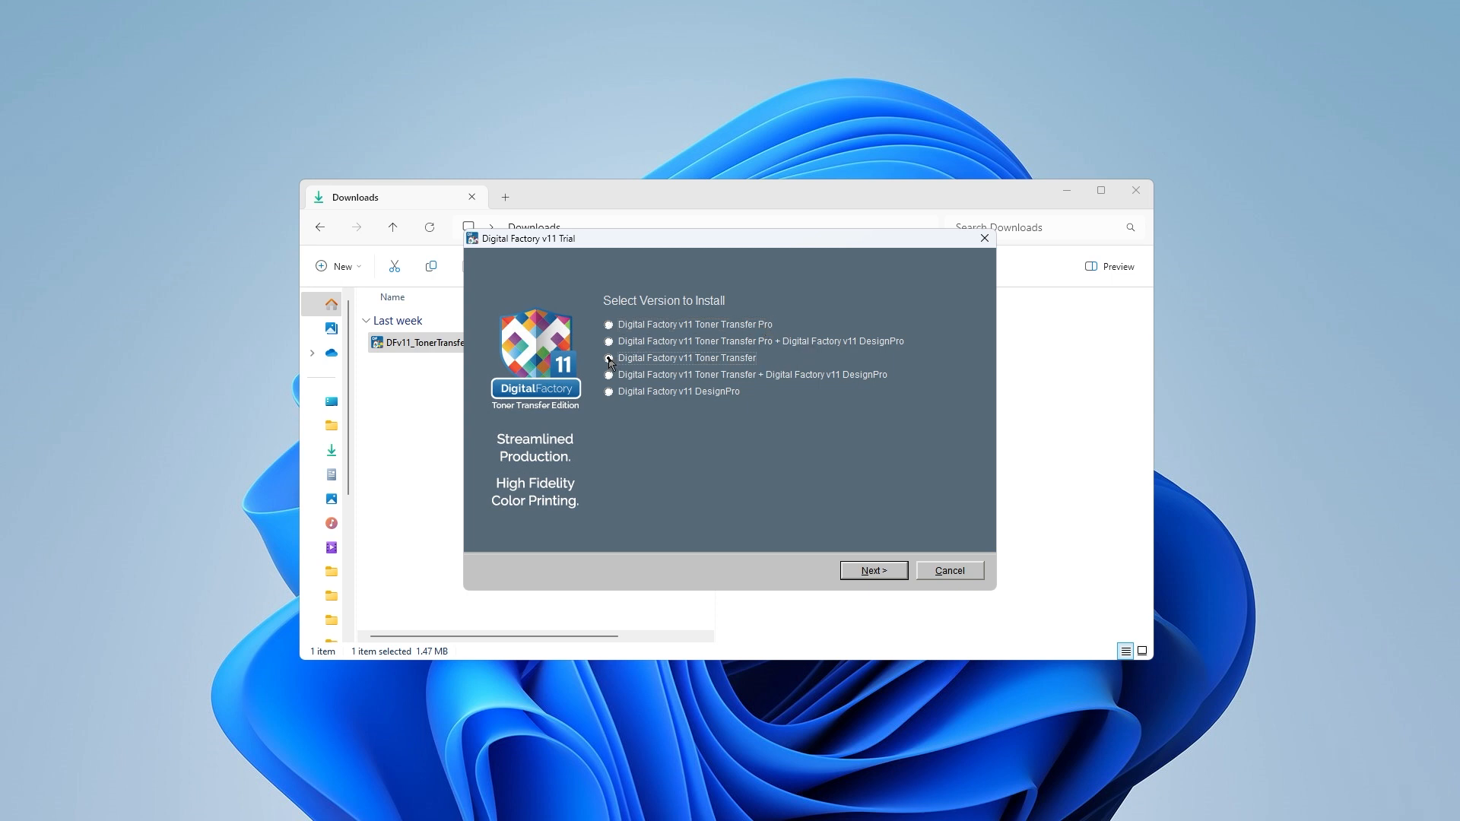
Step: Select Digital Factory v11 Toner Transfer as the version to install and start the setup
{"action": "left_click", "coordinate": [609, 359]}
{"action": "left_click", "coordinate": [875, 574]}
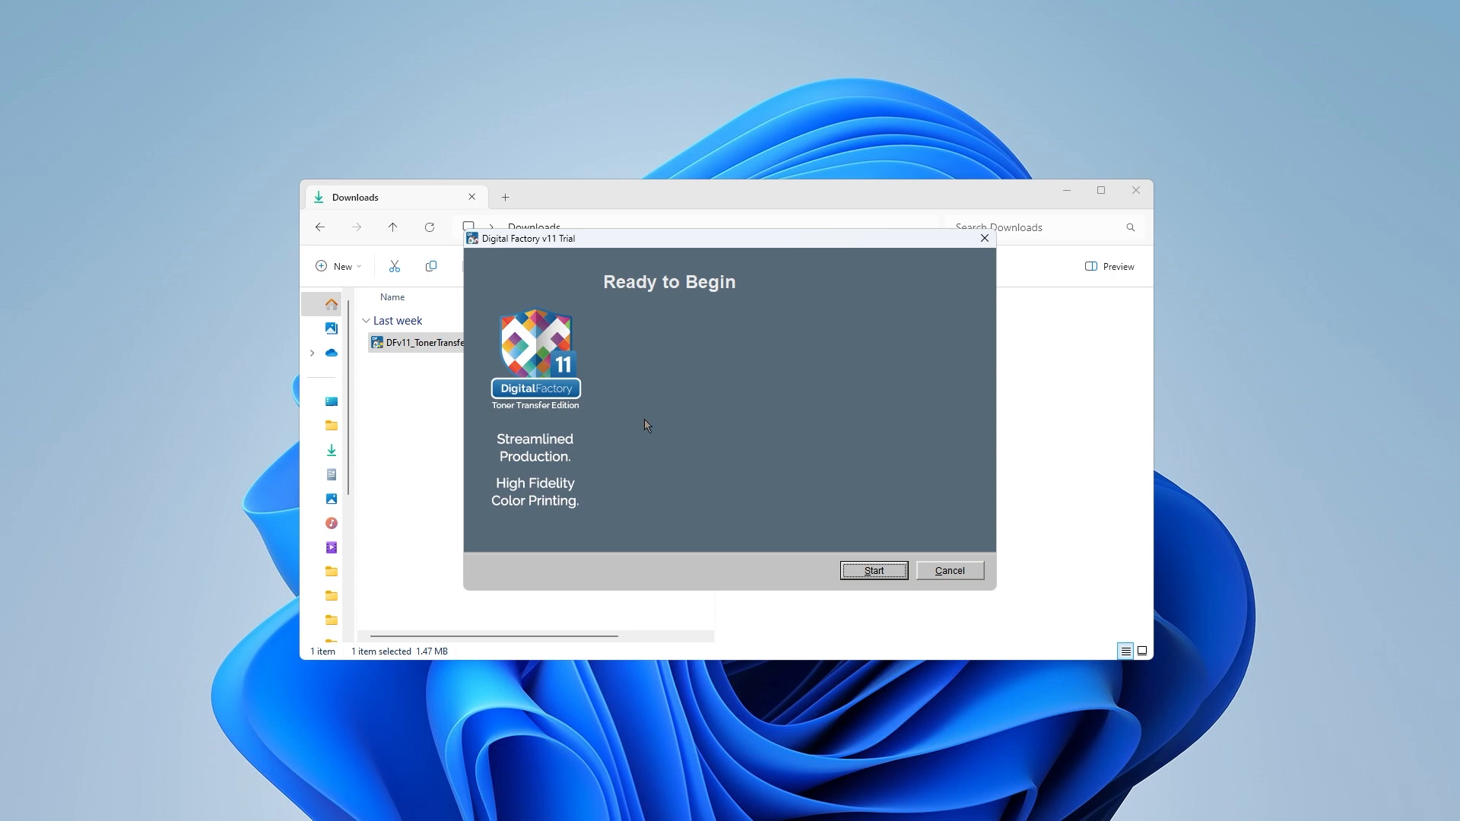
{"action": "left_click", "coordinate": [878, 572]}
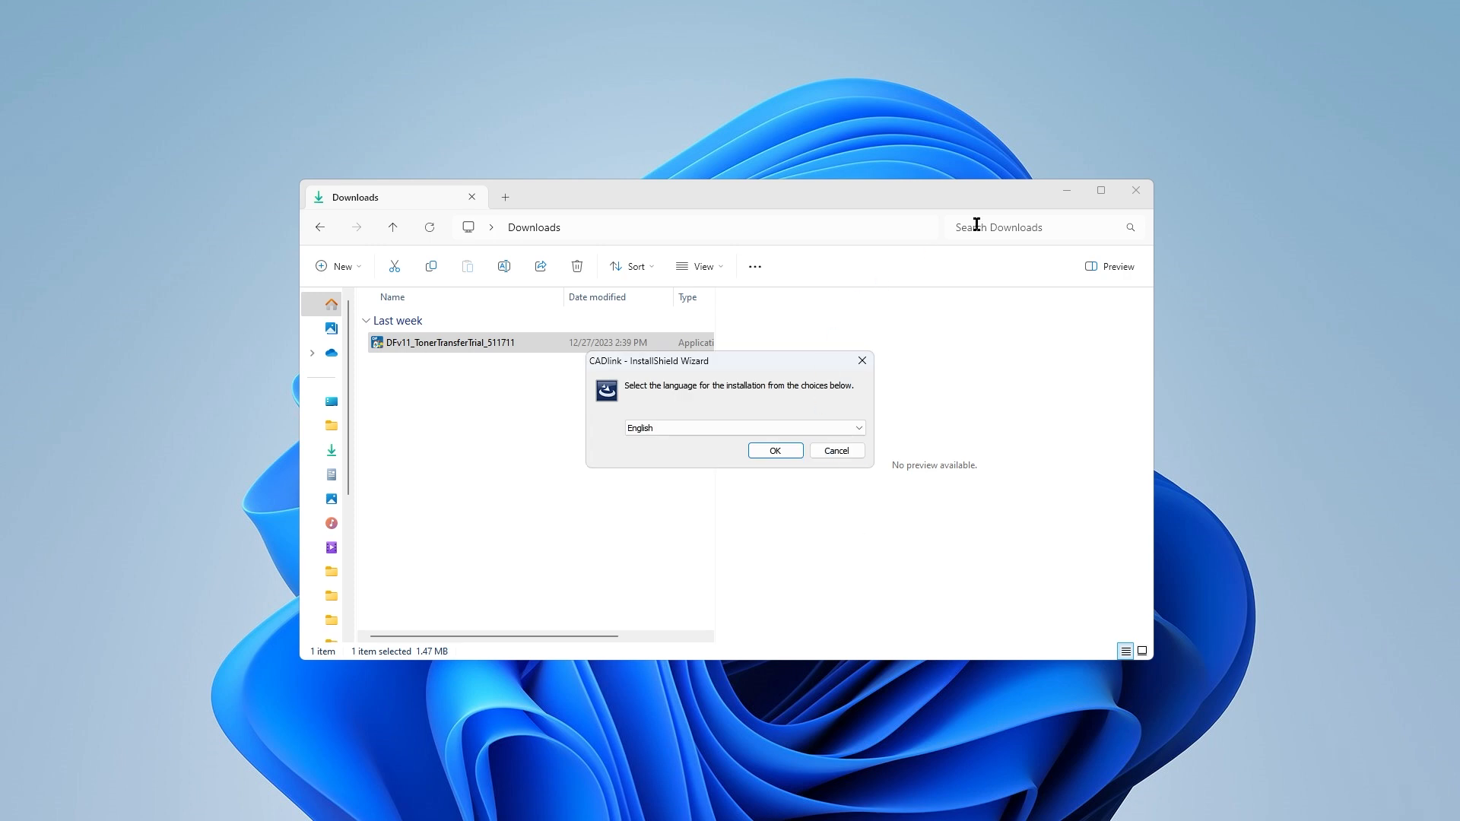
Step: Minimize the Downloads window and confirm English as the installation language
{"action": "left_click", "coordinate": [1067, 191]}
{"action": "left_click", "coordinate": [1068, 192]}
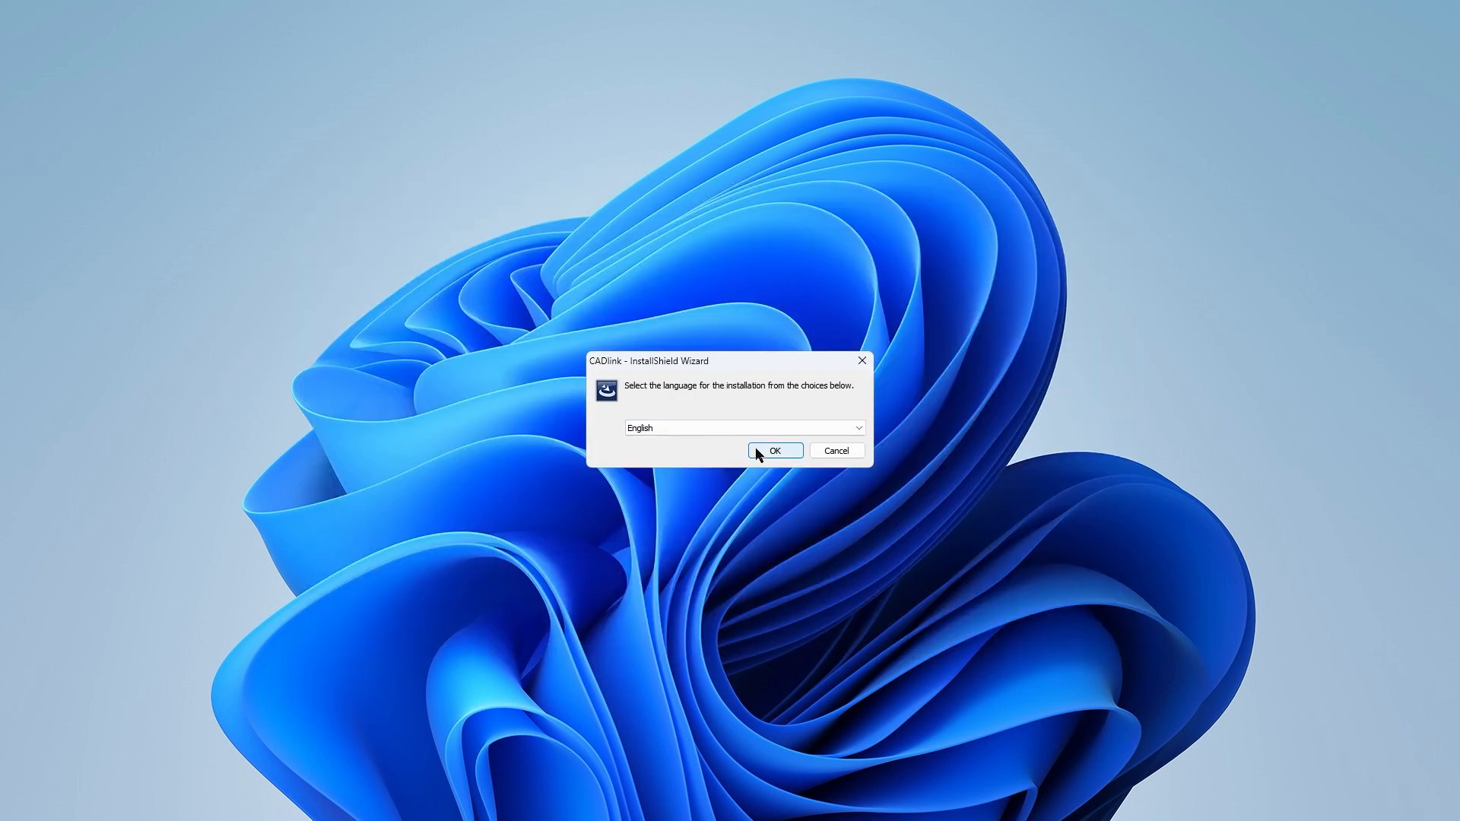
{"action": "left_click", "coordinate": [773, 454]}
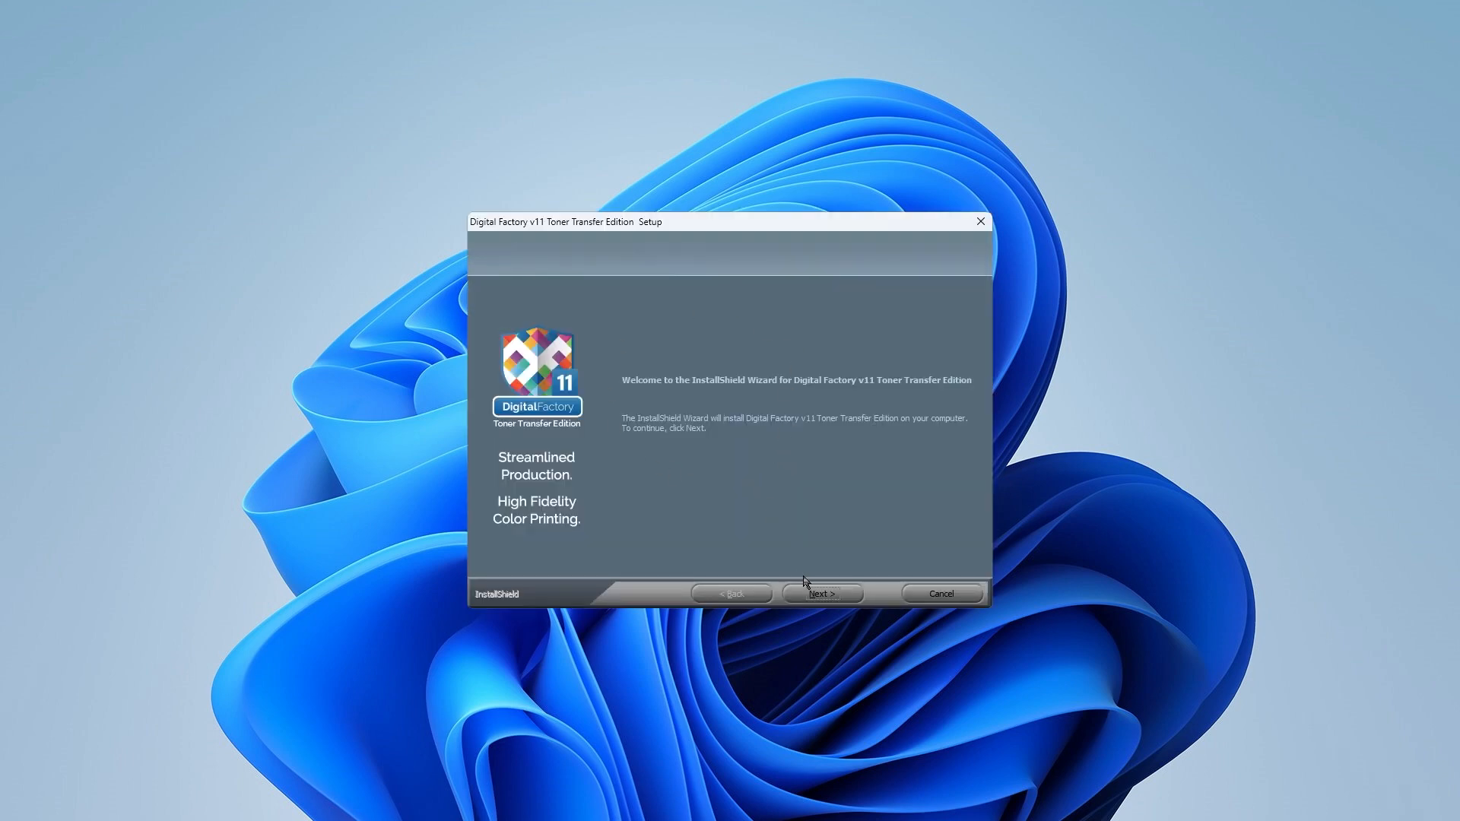
Step: Proceed past the setup welcome page and accept the terms of the CADlink license agreement
{"action": "left_click", "coordinate": [821, 594]}
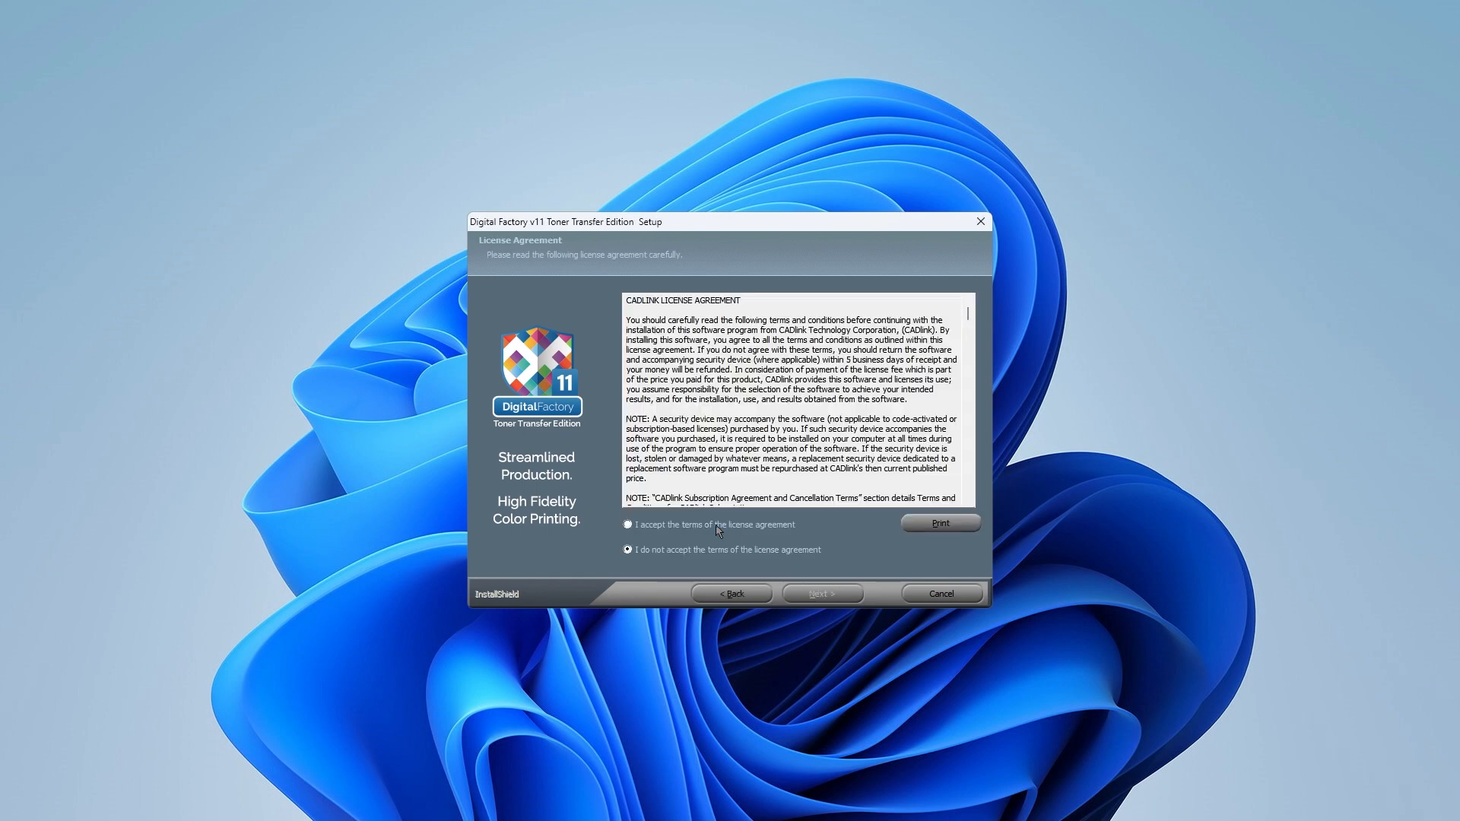
{"action": "left_click", "coordinate": [628, 525]}
{"action": "left_click", "coordinate": [818, 595]}
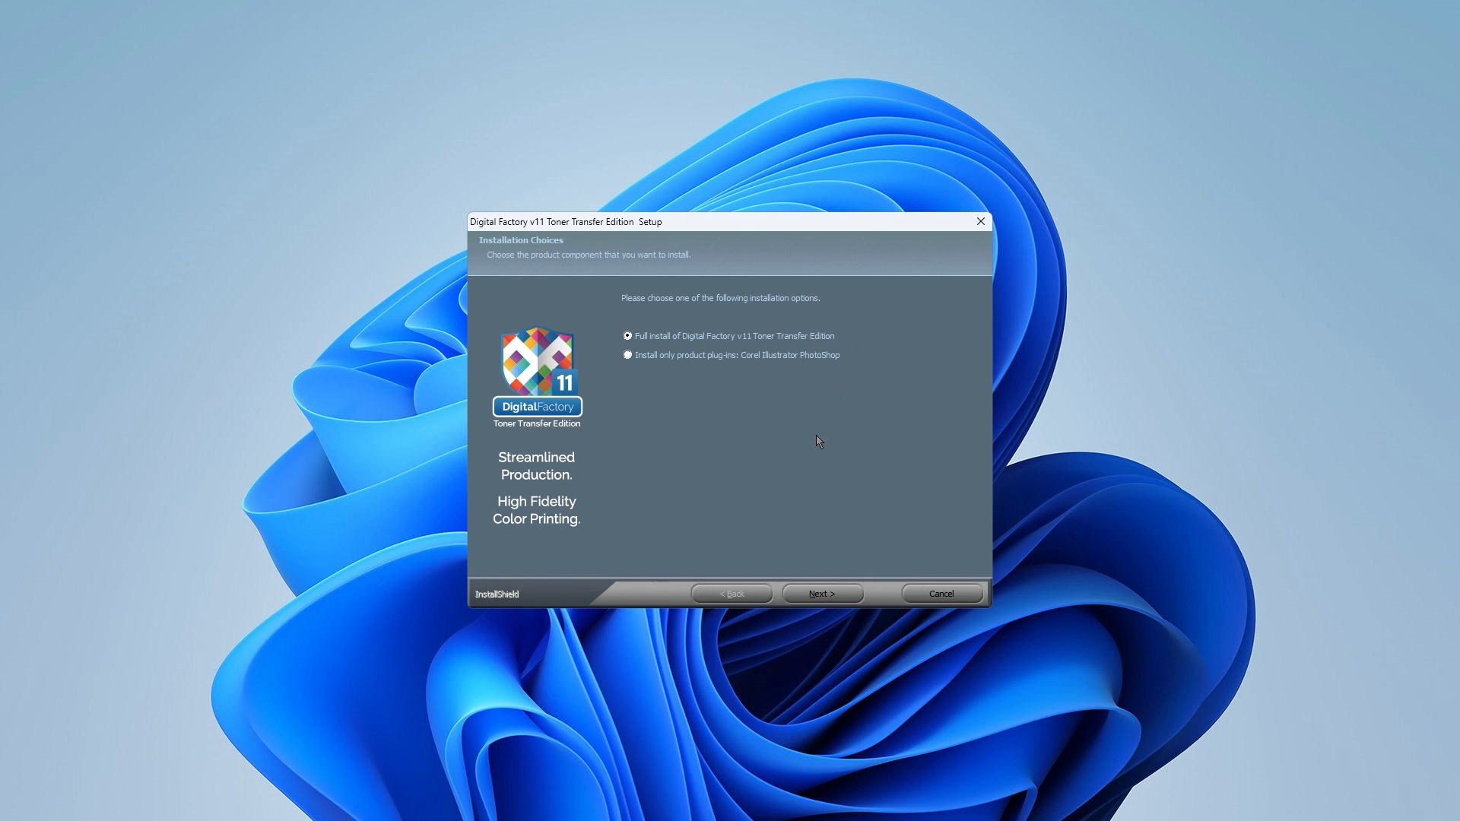
Step: Perform the full install to C:\Digital Factory v11 Toner Transfer with the suggested program folder and finish the wizard
{"action": "left_click", "coordinate": [820, 593]}
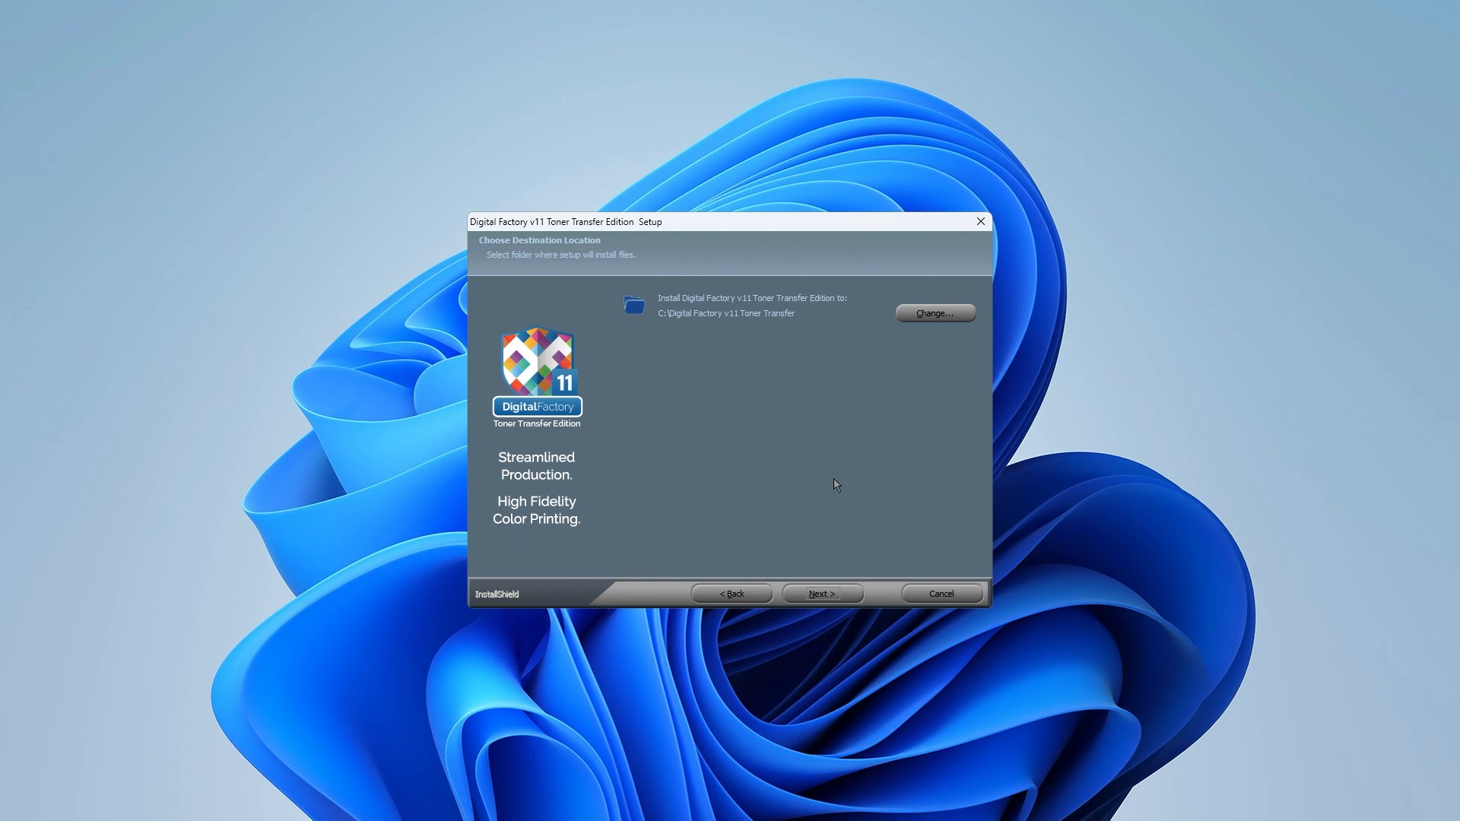
{"action": "left_click", "coordinate": [822, 594]}
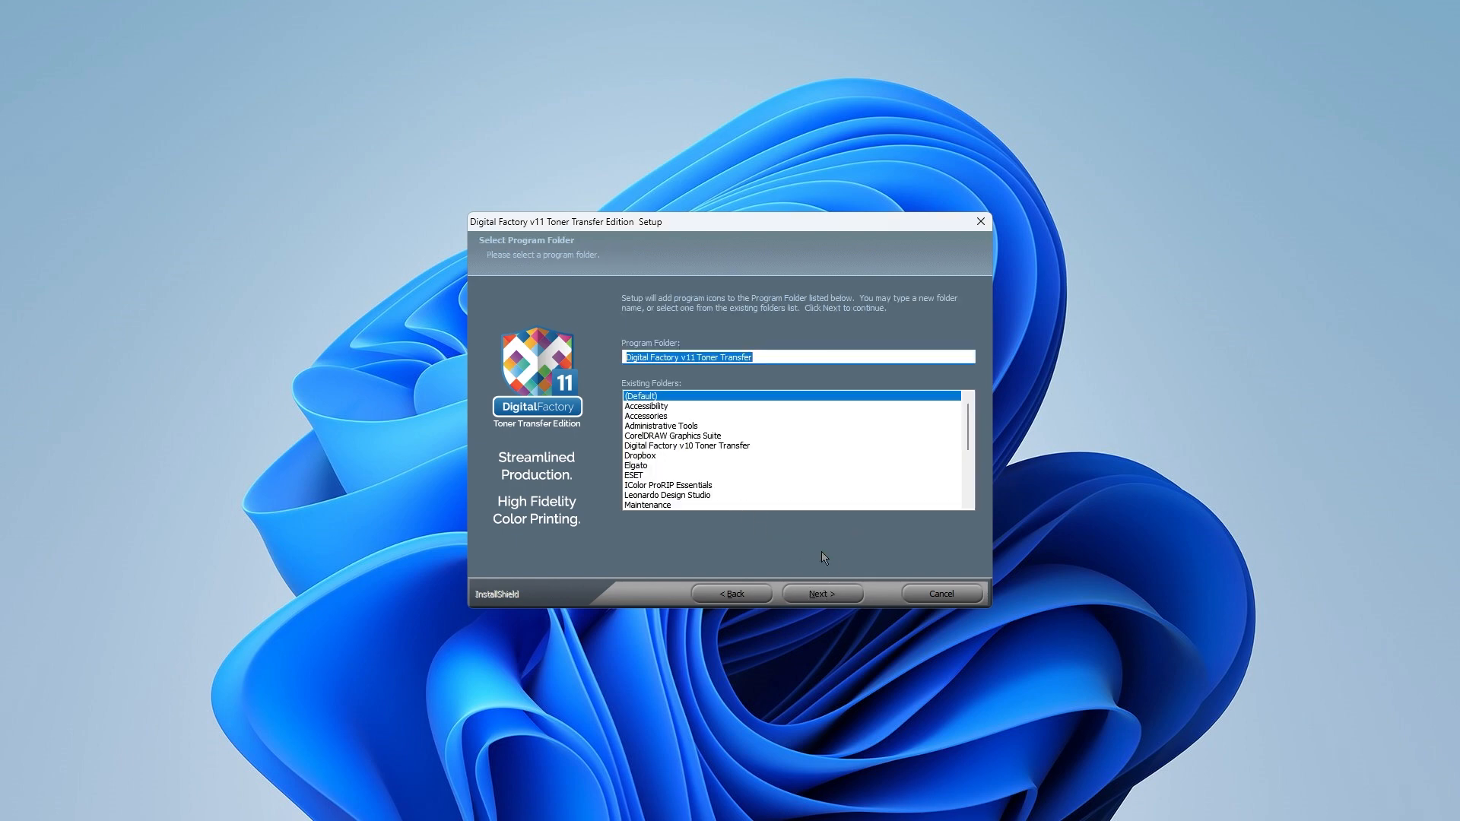
{"action": "left_click", "coordinate": [824, 594]}
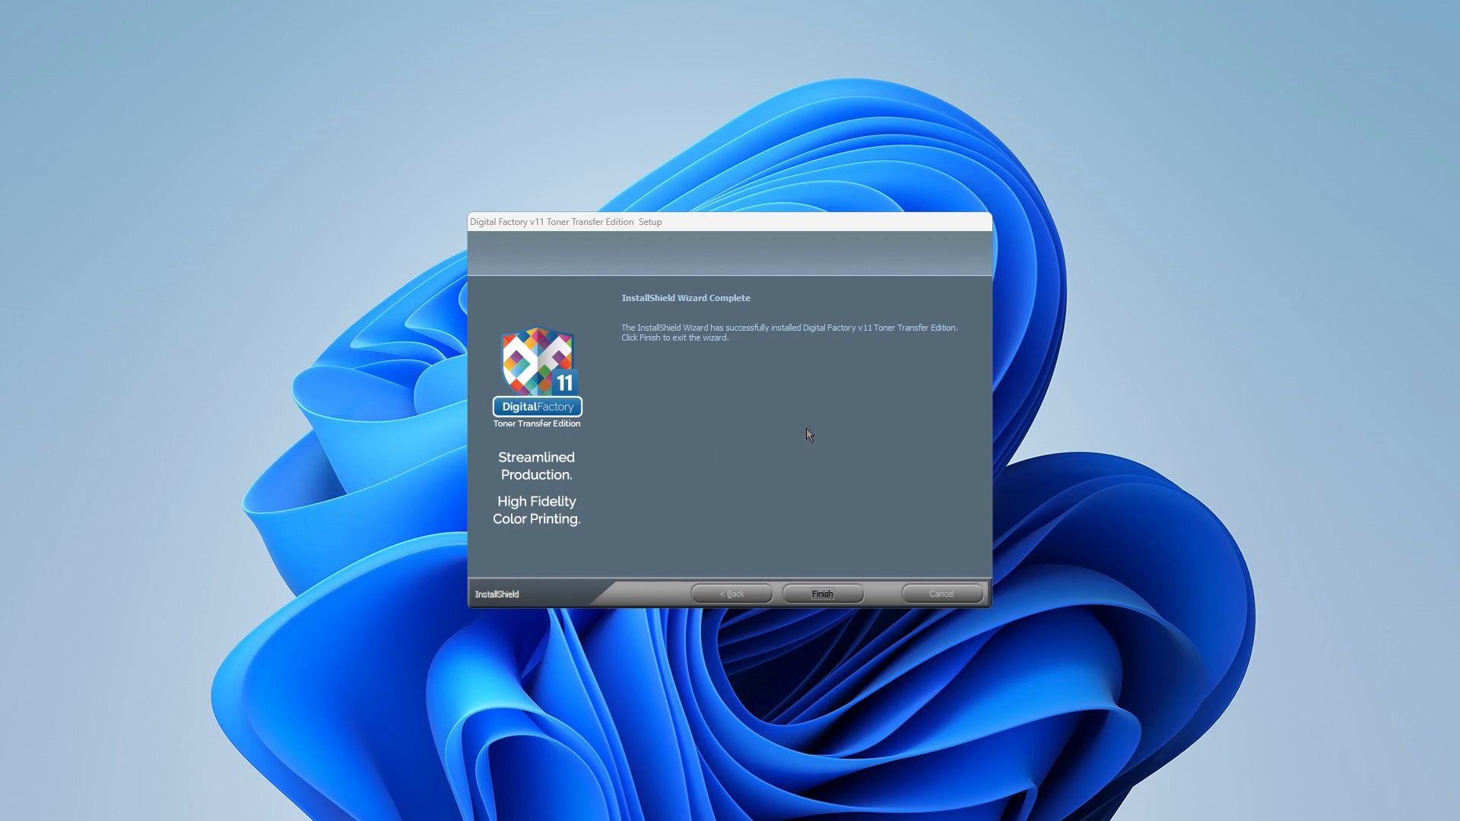
{"action": "left_click", "coordinate": [823, 594]}
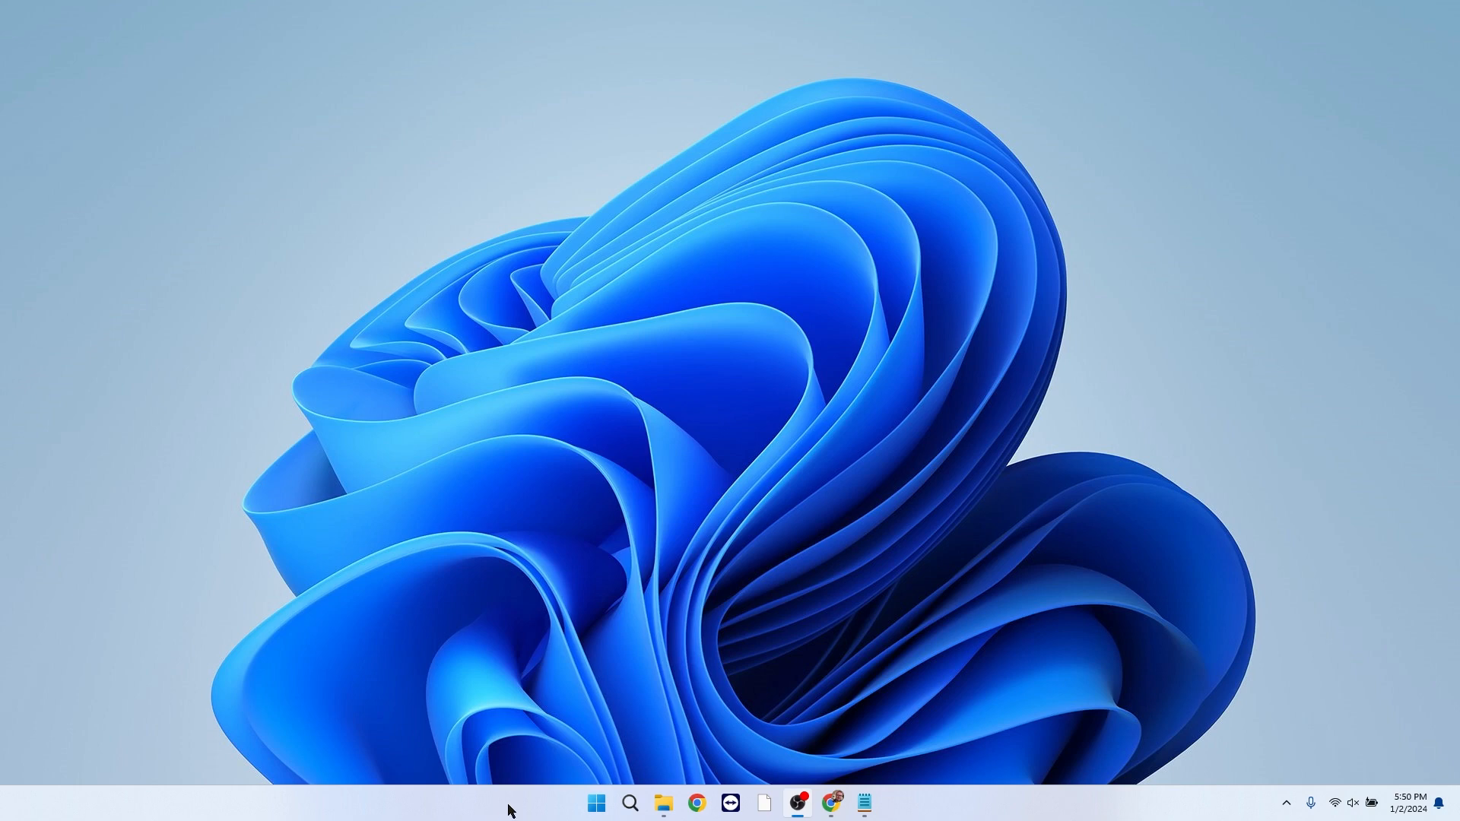
Step: Search Windows for "digital" and pin Digital Factory v11 Toner Transfer Edition to the taskbar
{"action": "left_click", "coordinate": [629, 803]}
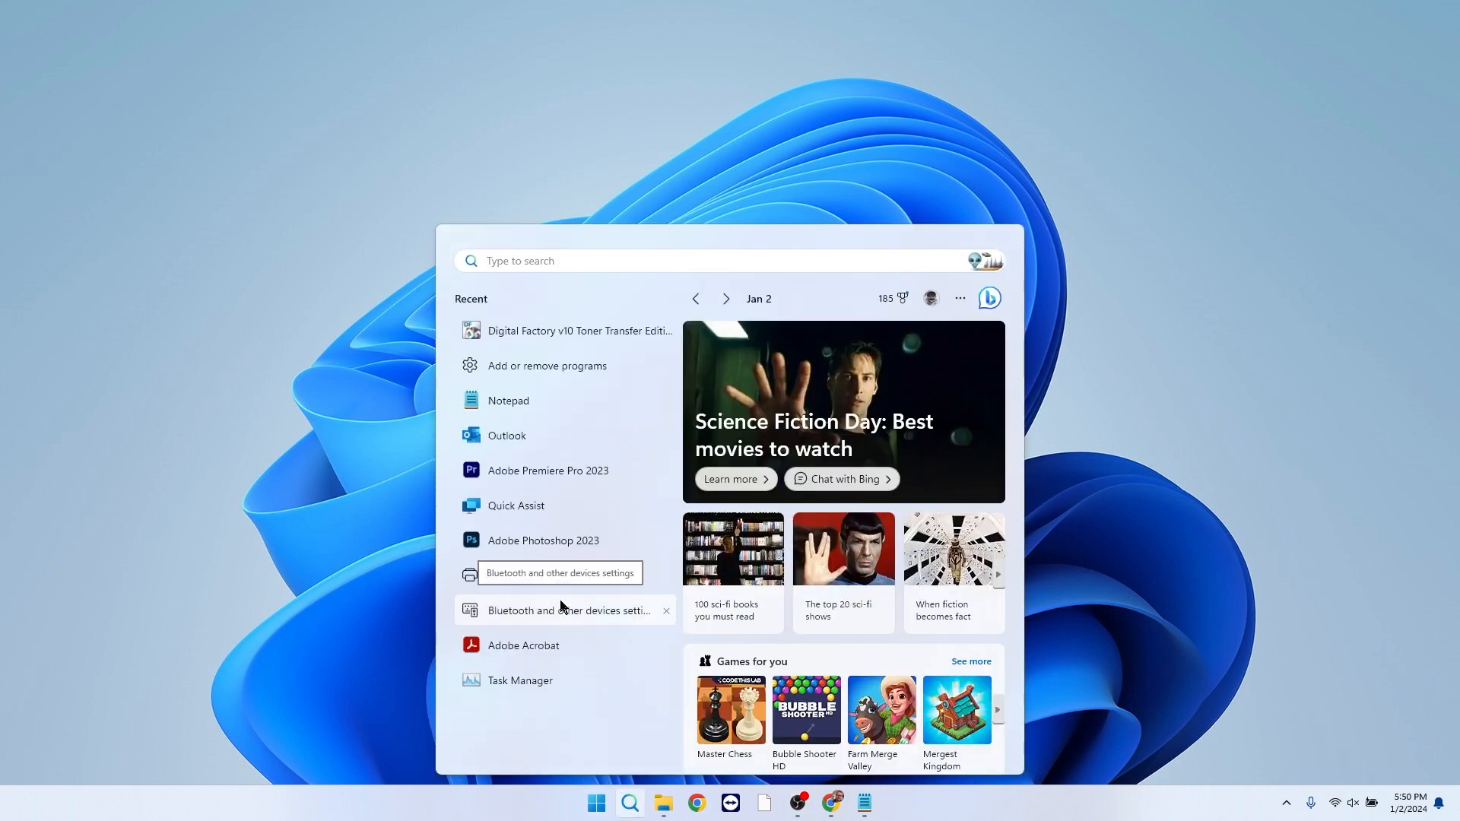
{"action": "type", "text": "digit"}
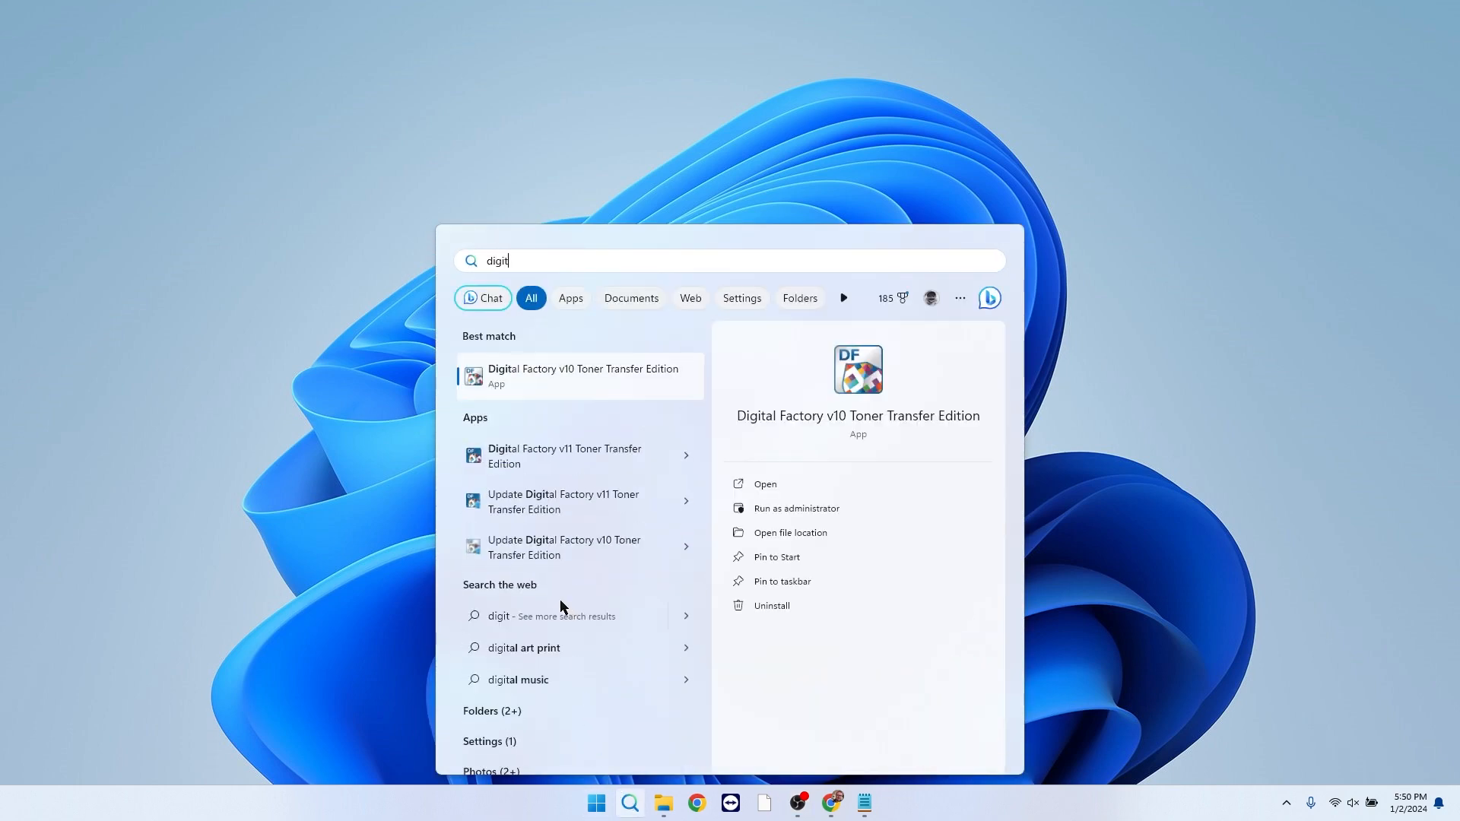
{"action": "type", "text": "al"}
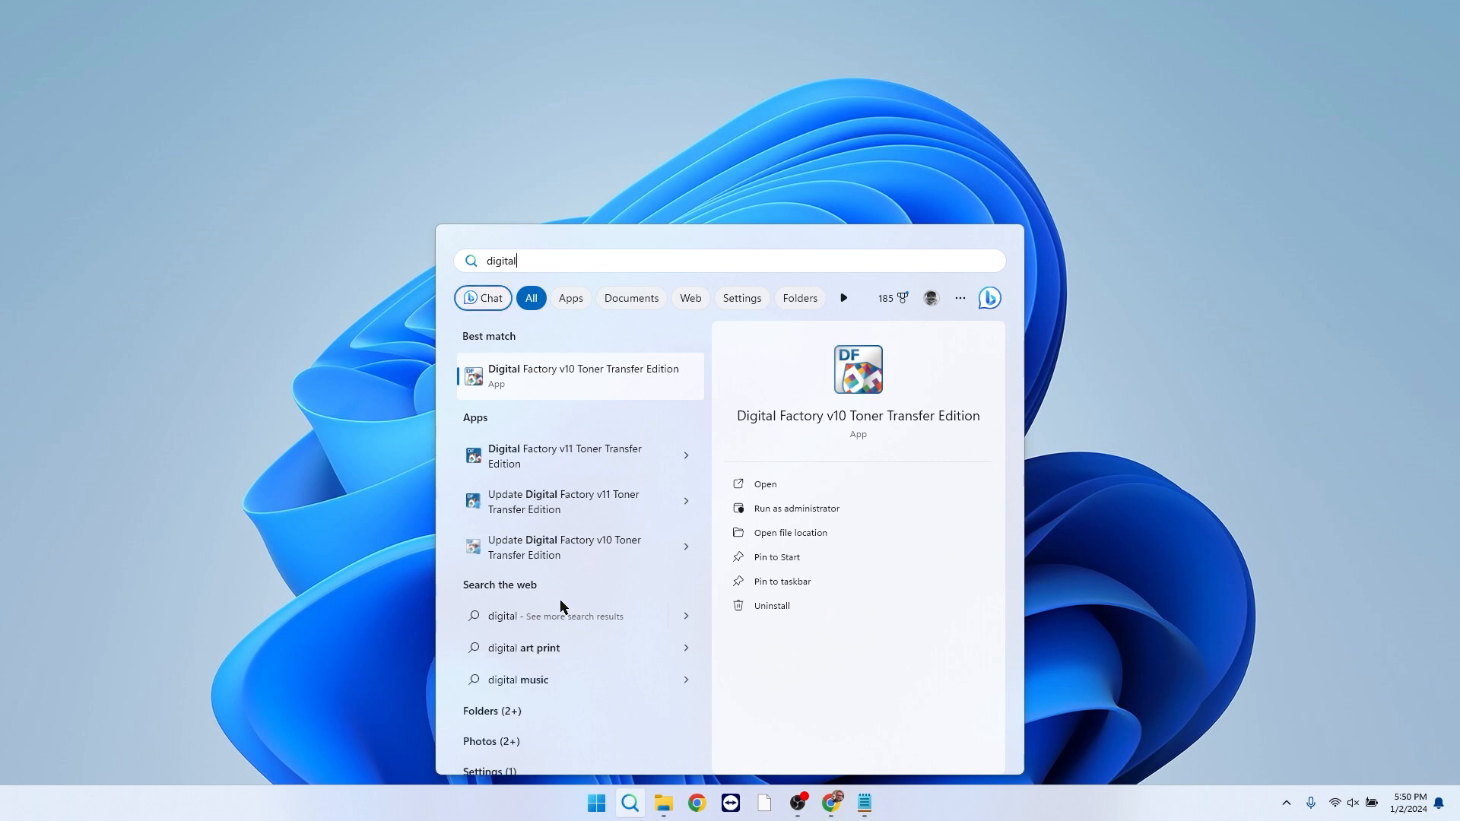
{"action": "right_click", "coordinate": [570, 454]}
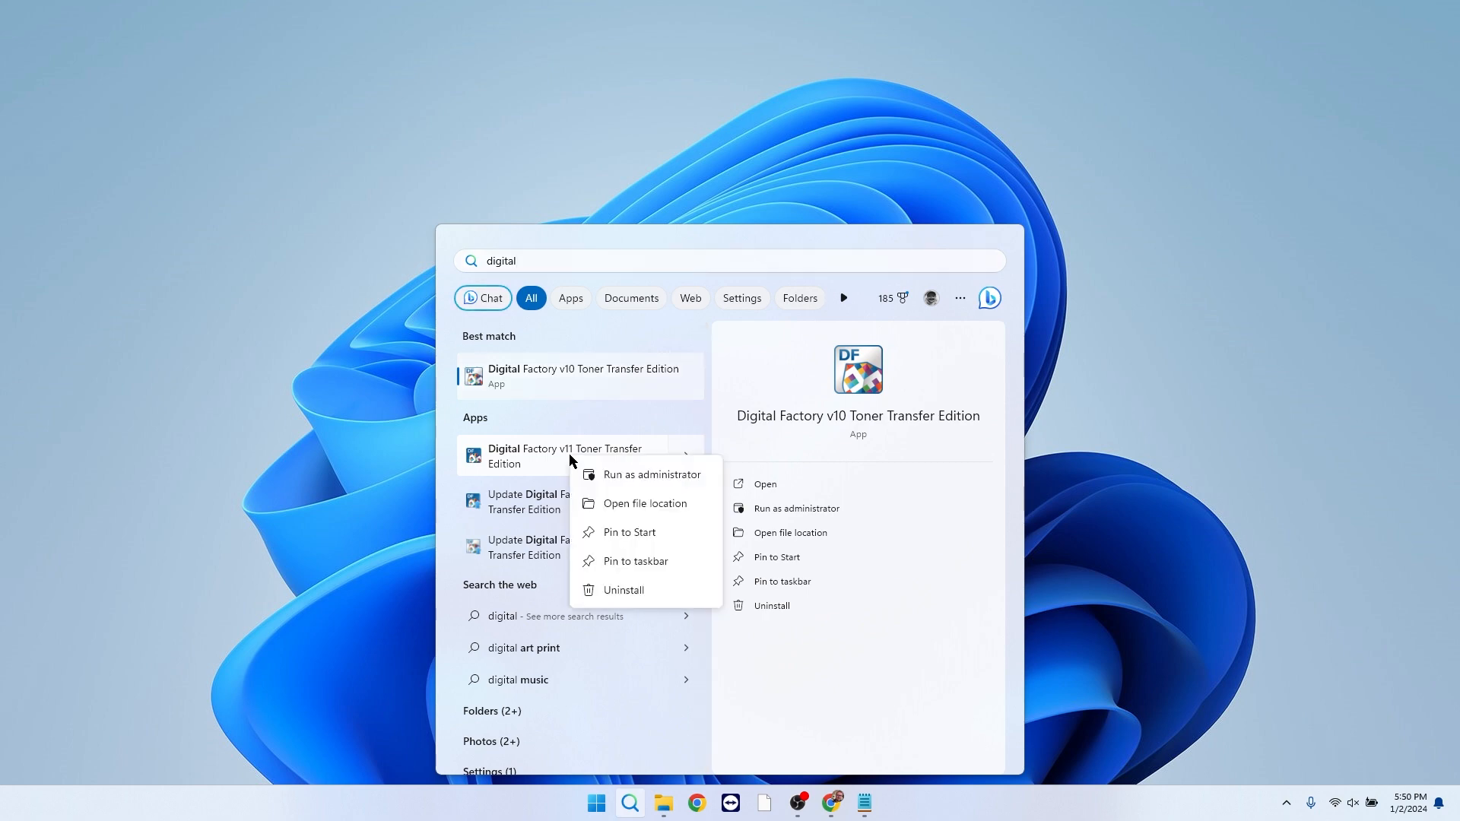
{"action": "left_click", "coordinate": [656, 567]}
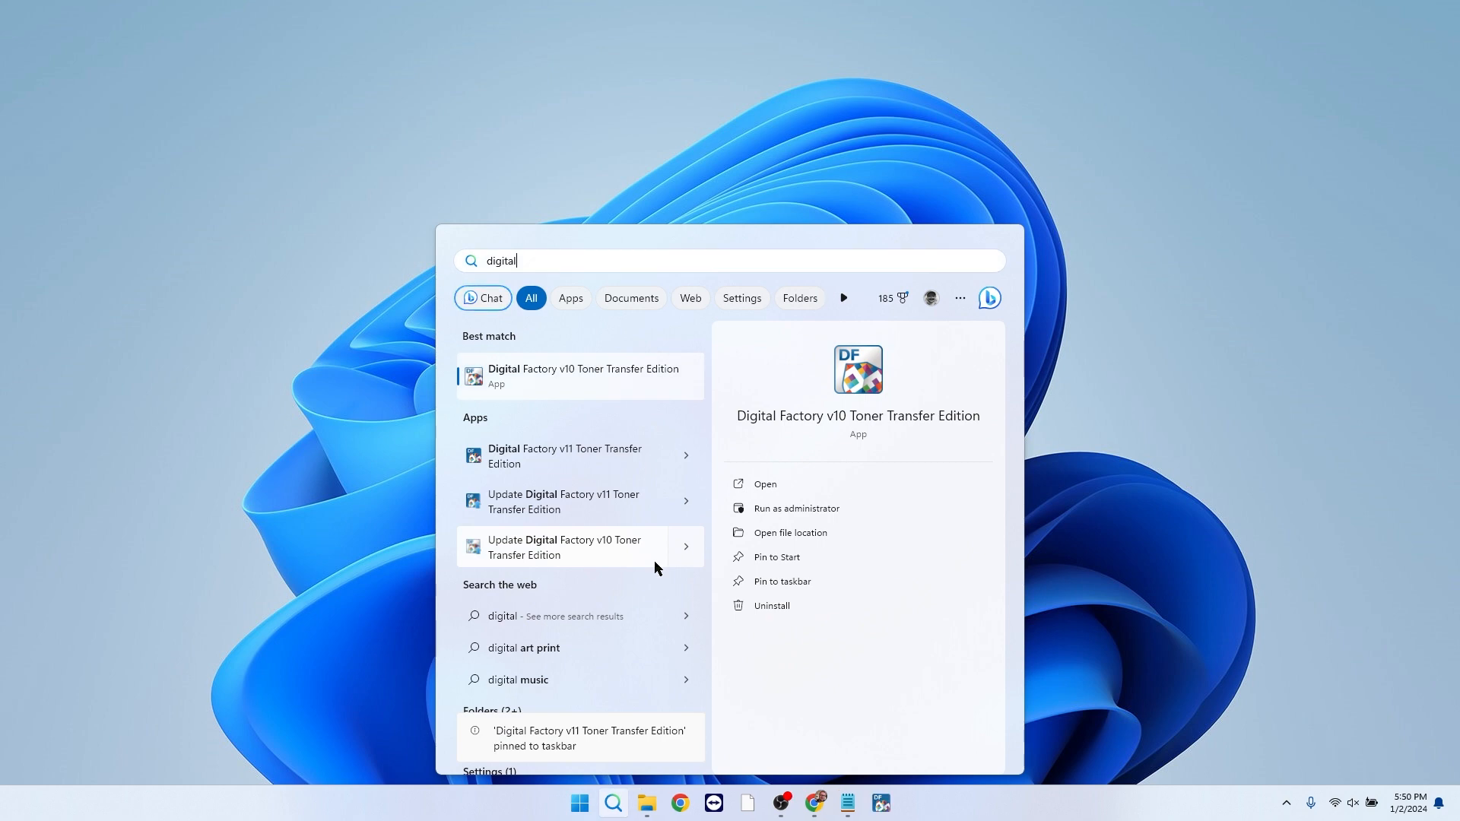
Step: Launch Digital Factory v11 and accept inches with 2 decimal places in the first-time setup
{"action": "left_click", "coordinate": [882, 804]}
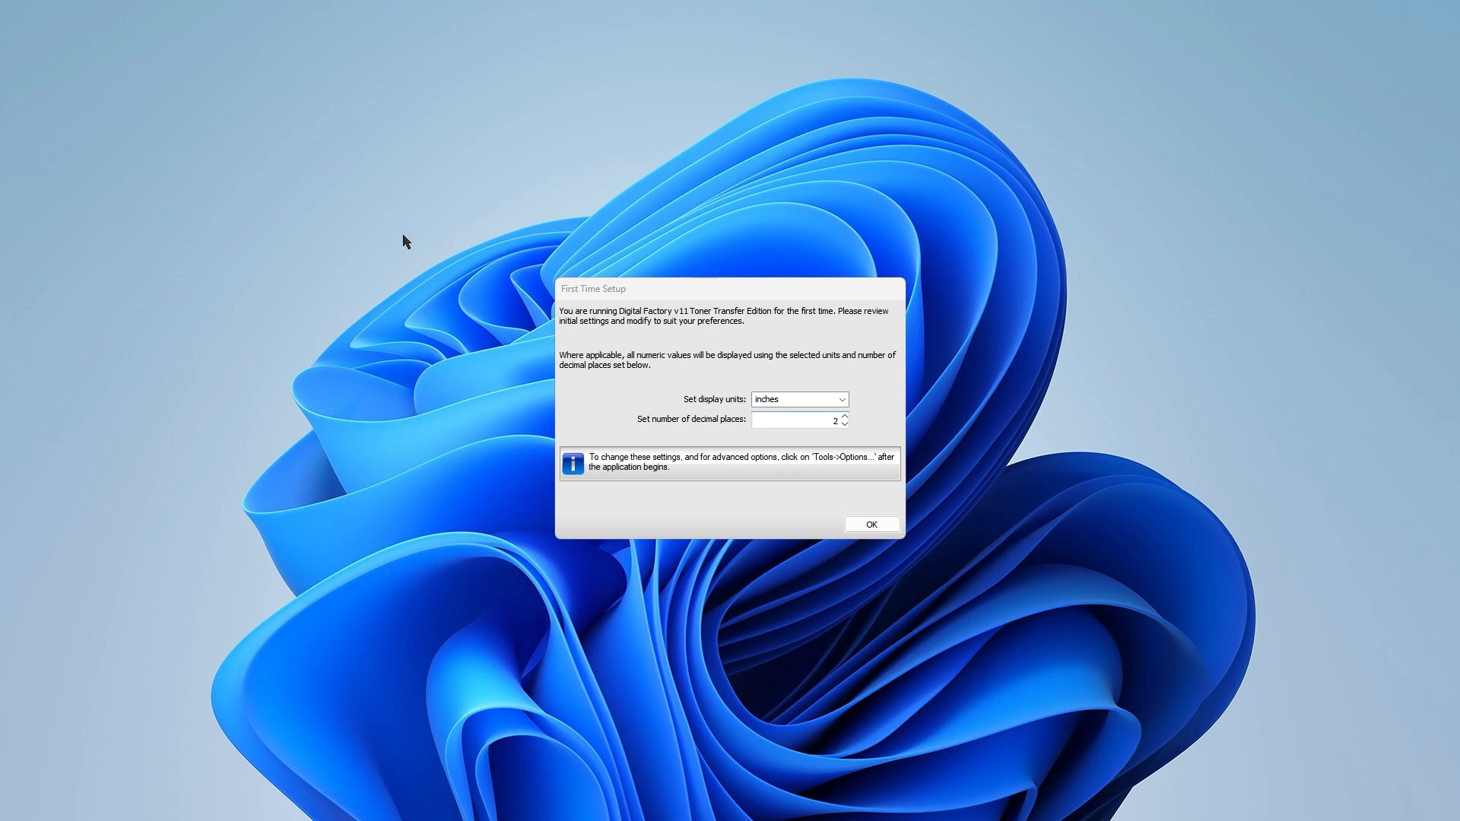
{"action": "left_click", "coordinate": [873, 526]}
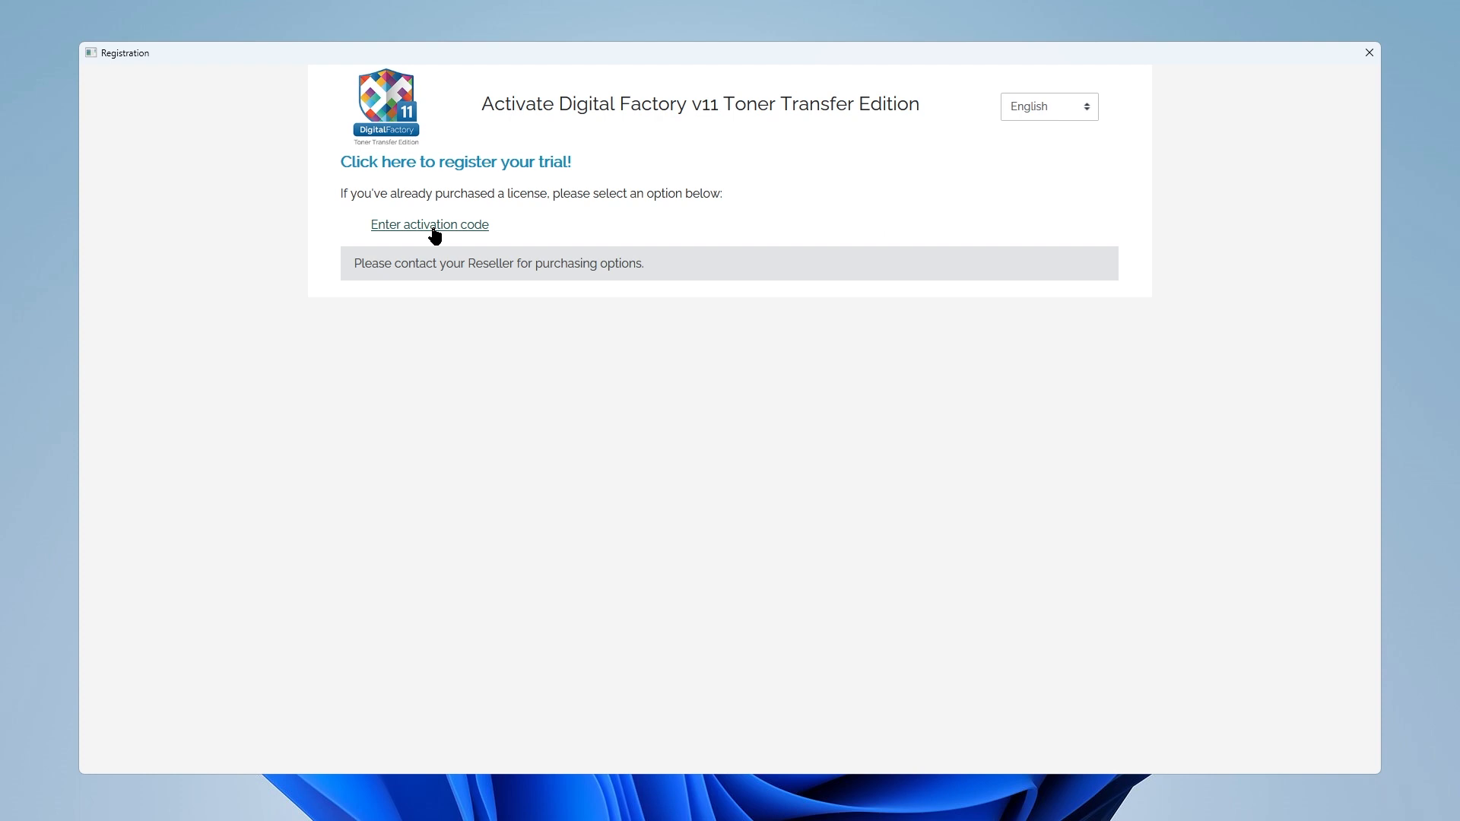
Step: Register the product with the activation code, company, contact and address details, opt in to product news, and acknowledge the license update
{"action": "left_click", "coordinate": [435, 229]}
{"action": "left_click", "coordinate": [400, 178]}
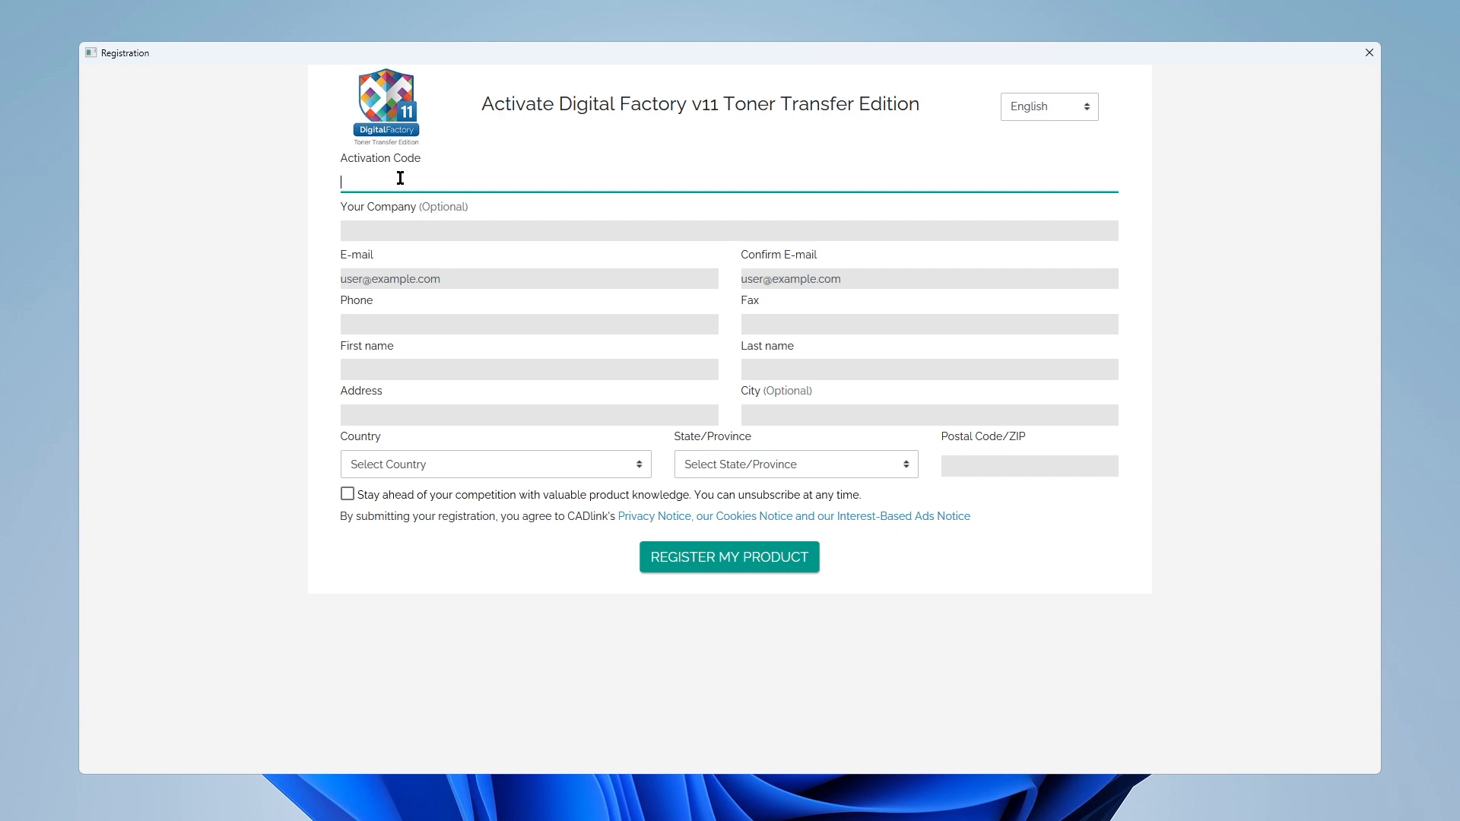
{"action": "key", "text": "ctrl+v"}
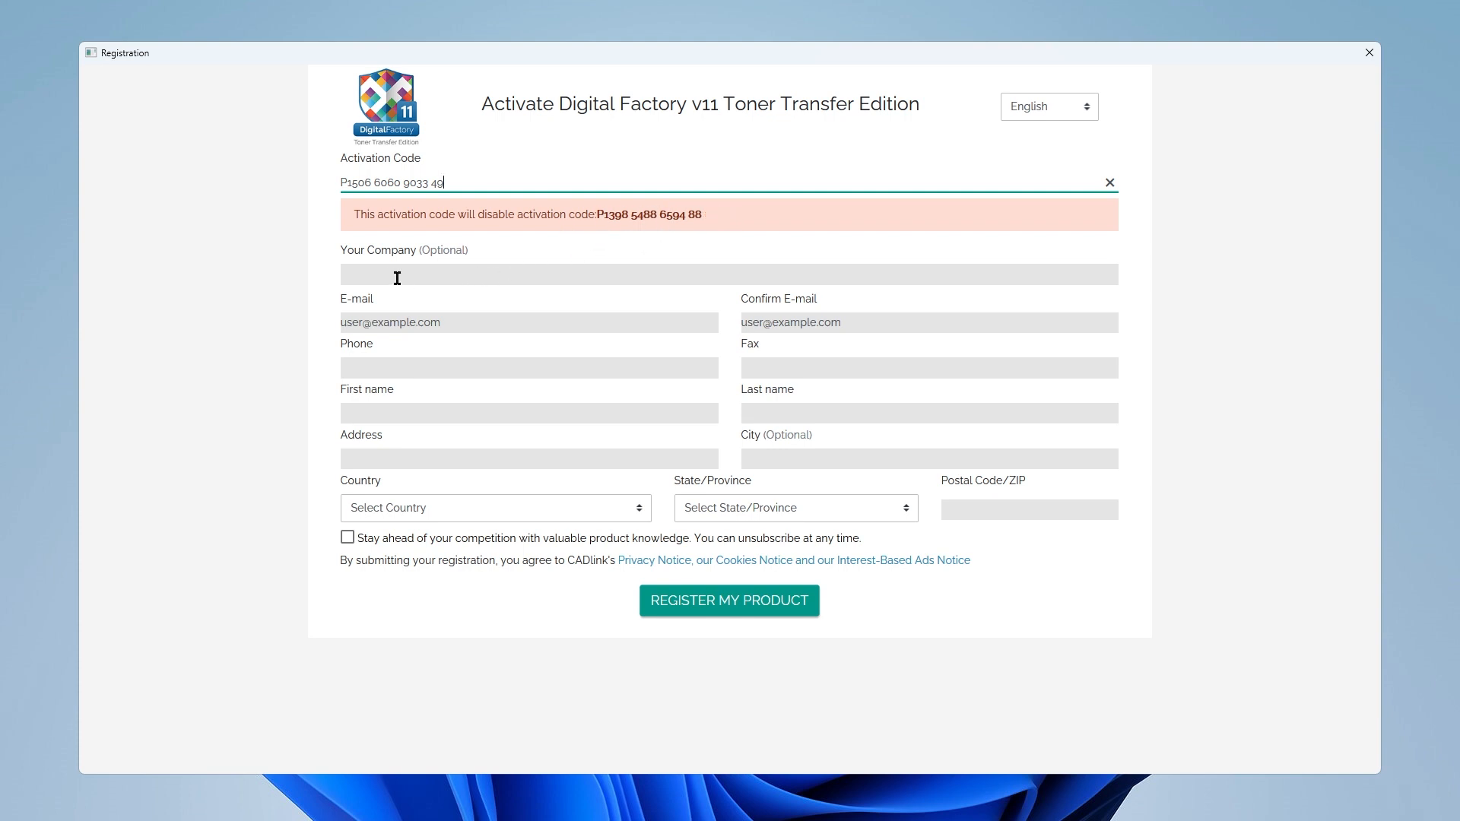
{"action": "left_click", "coordinate": [358, 274]}
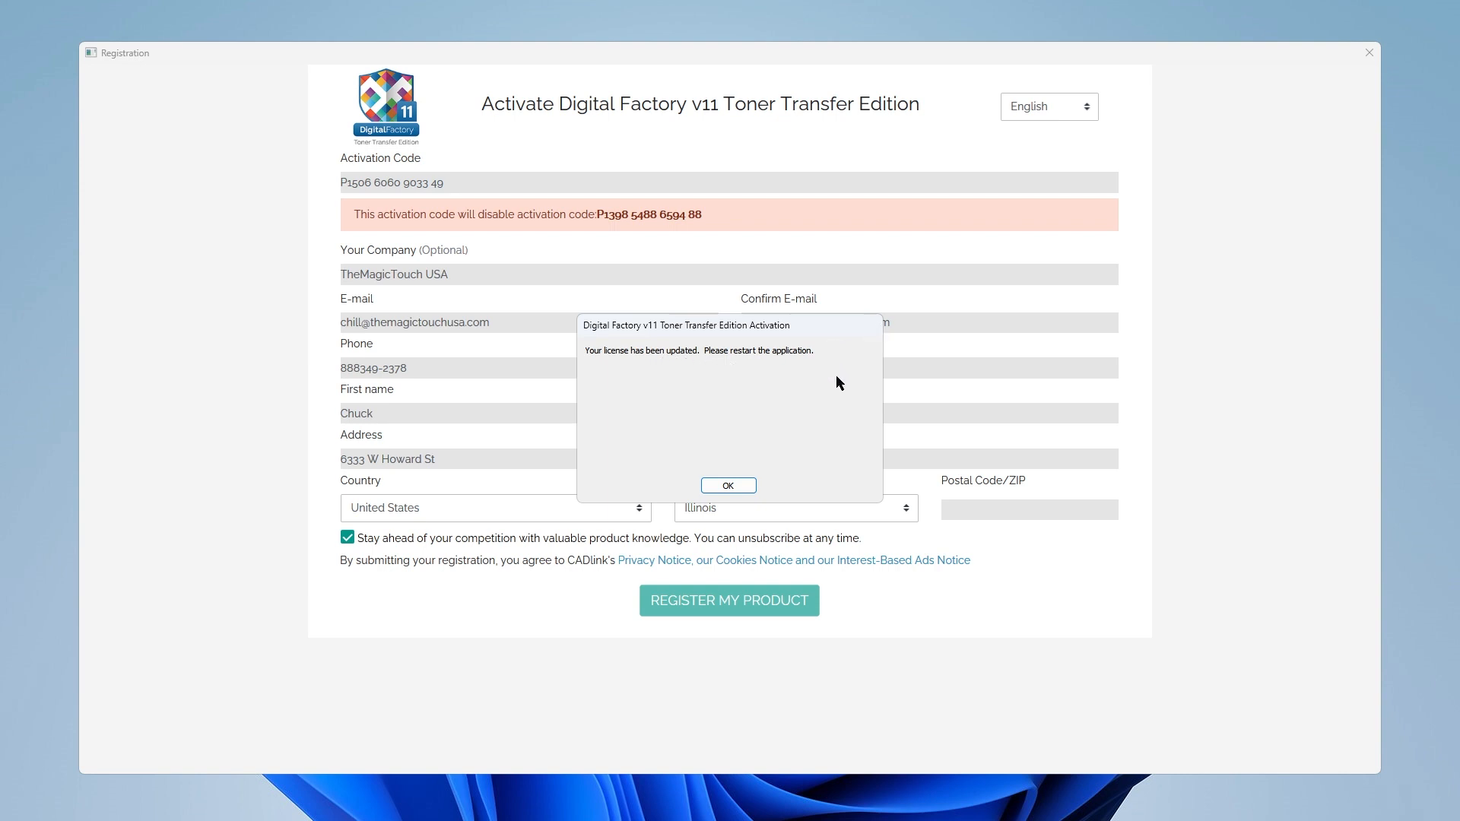
{"action": "left_click", "coordinate": [726, 487]}
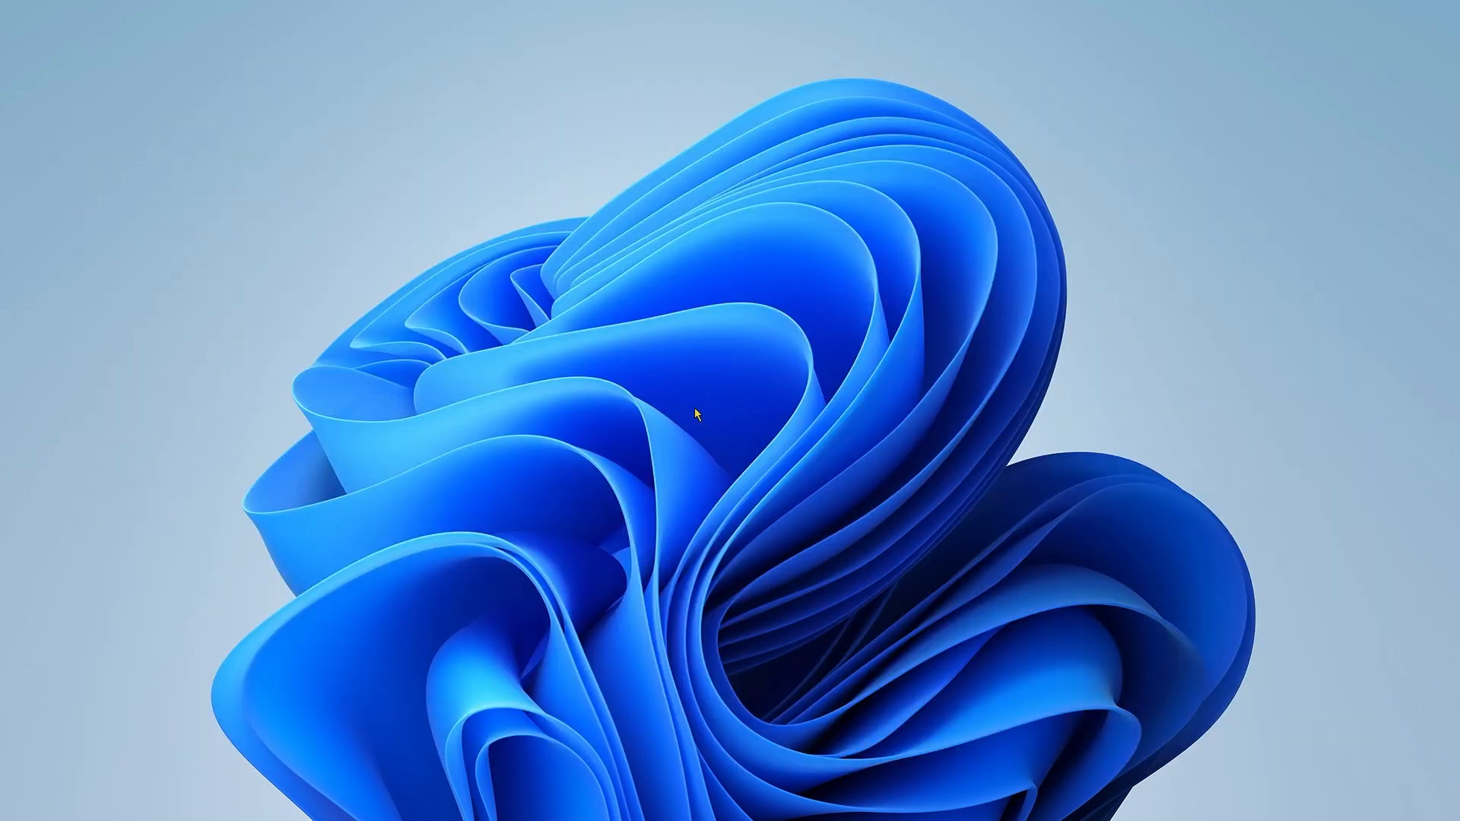
Step: Restart Digital Factory v11 Toner Transfer Edition to apply the updated license
{"action": "mouse_move", "coordinate": [846, 817]}
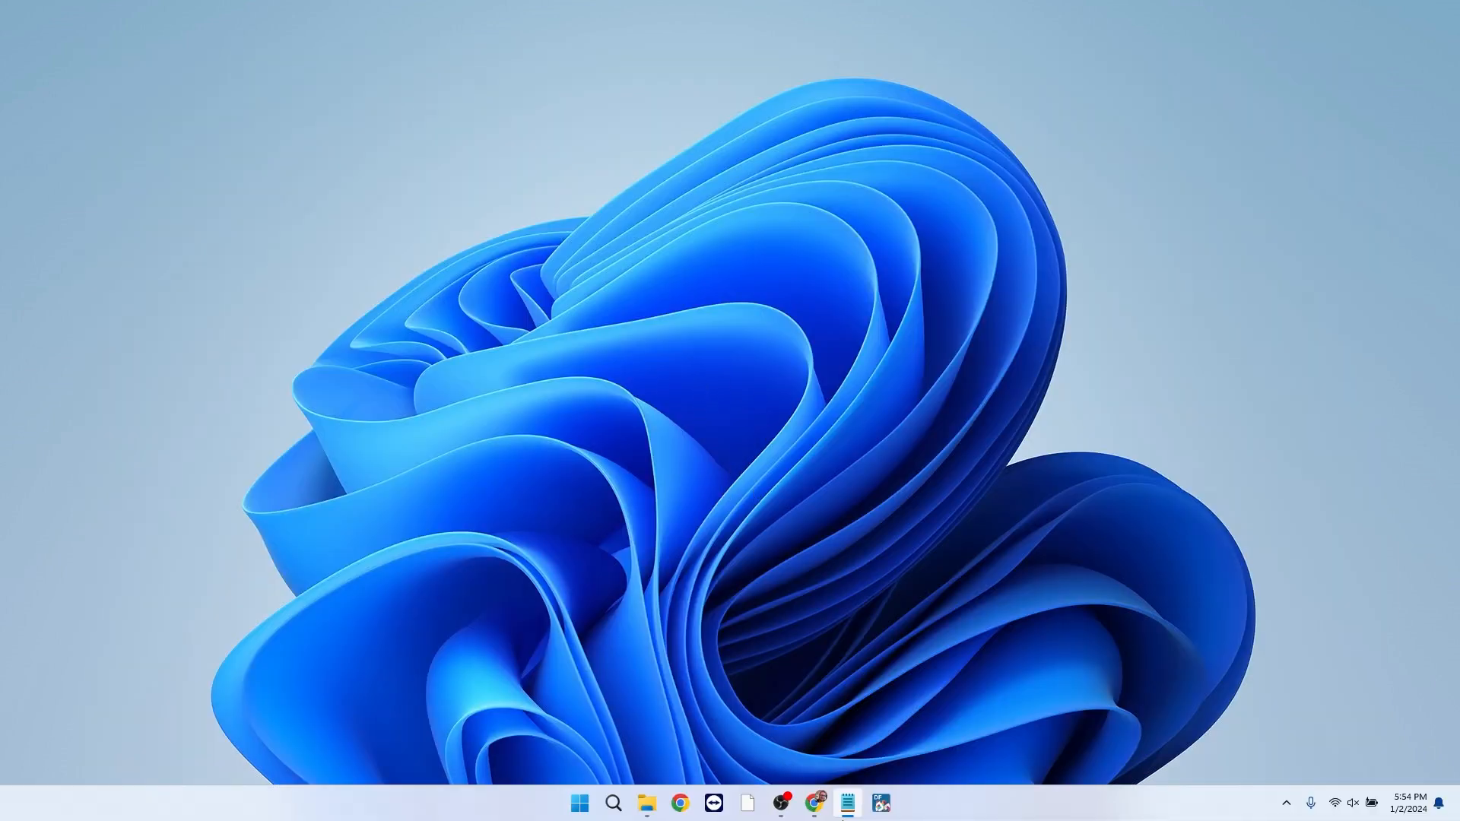
{"action": "left_click", "coordinate": [881, 808]}
{"action": "left_click", "coordinate": [882, 807]}
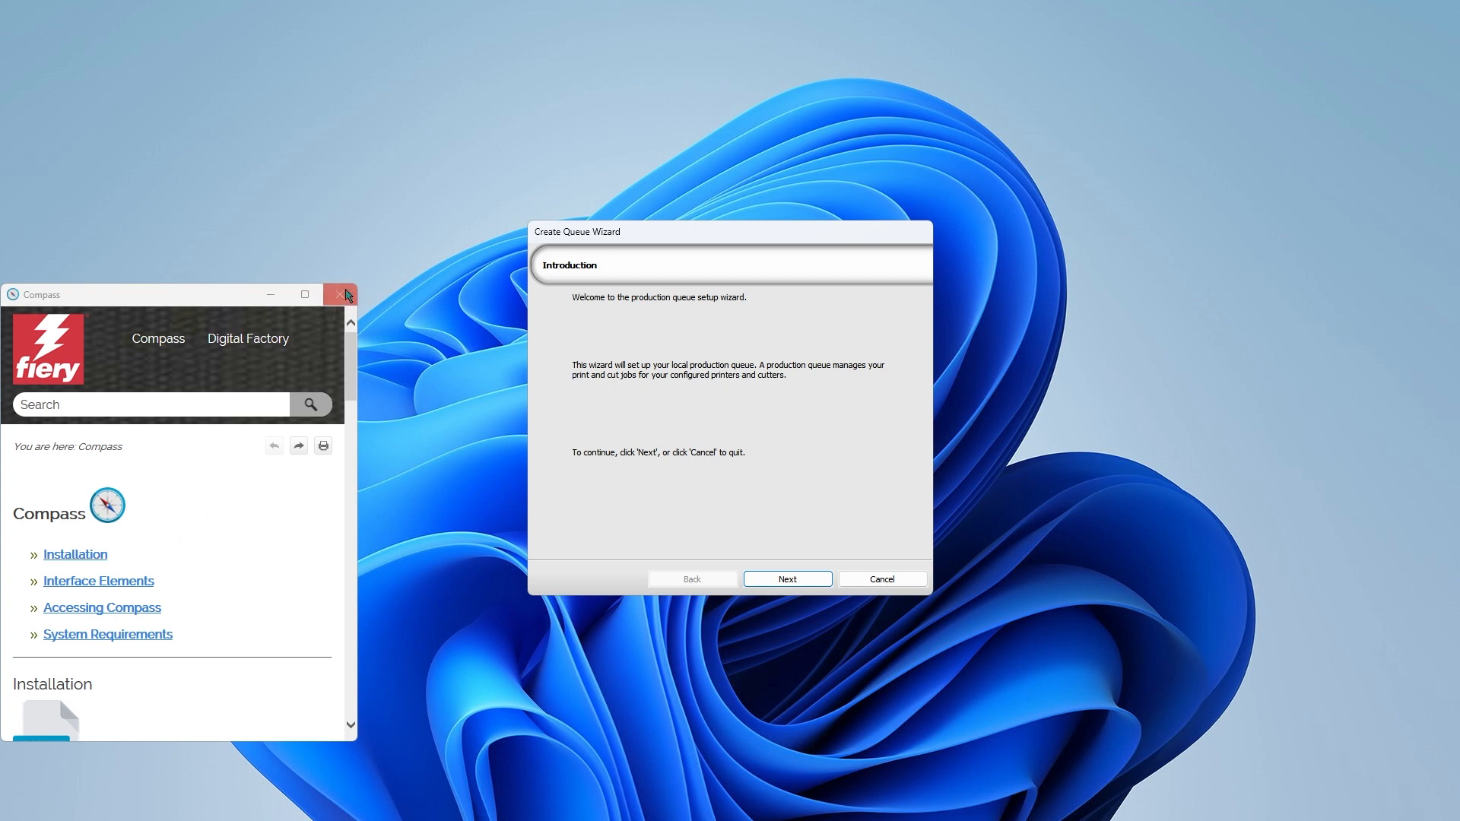
Step: Close the Compass help window and choose the Crio 8432WDT as the printer to install for the new production queue
{"action": "left_click", "coordinate": [343, 301]}
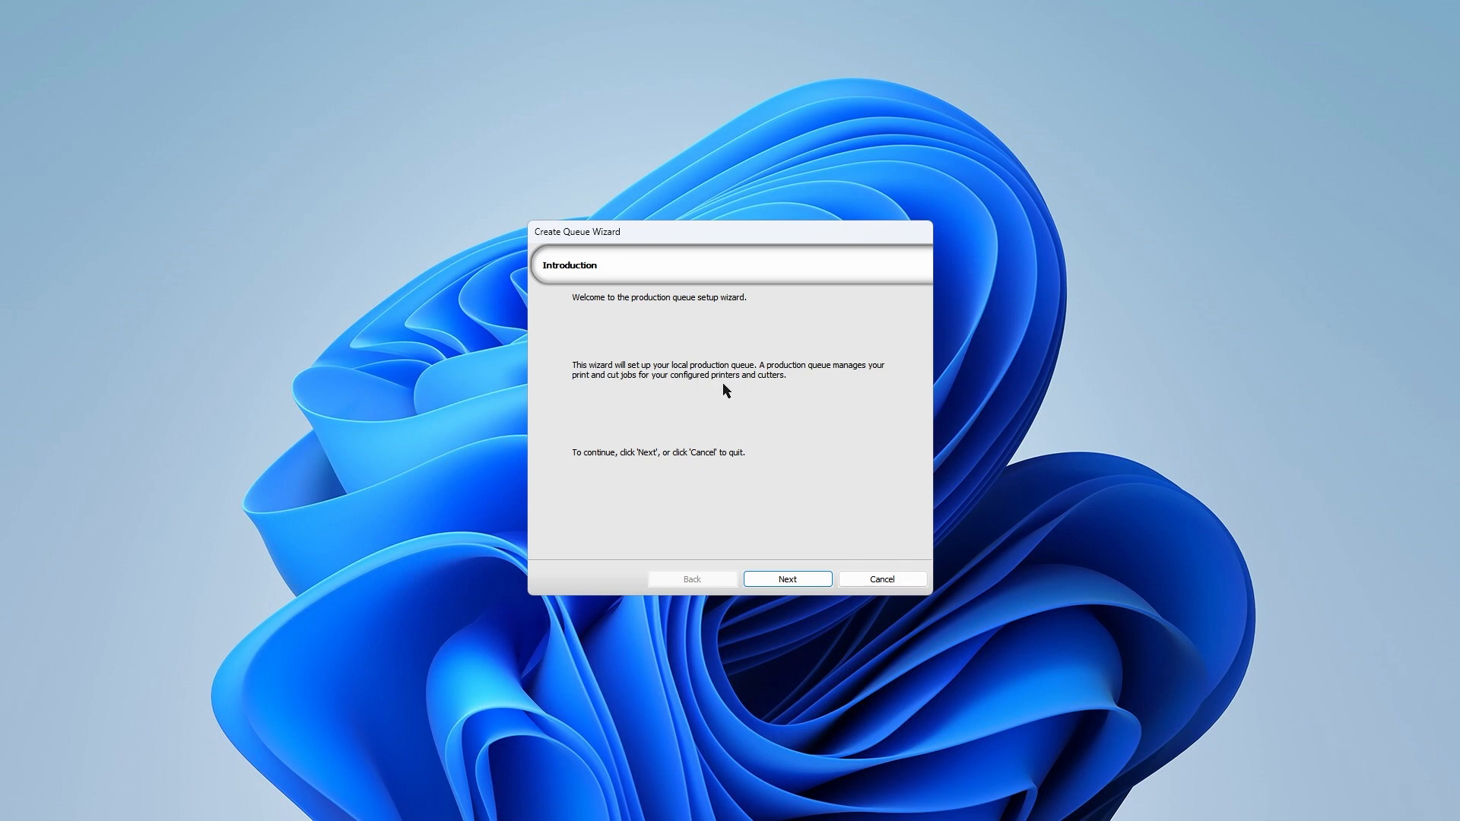
{"action": "left_click", "coordinate": [795, 579]}
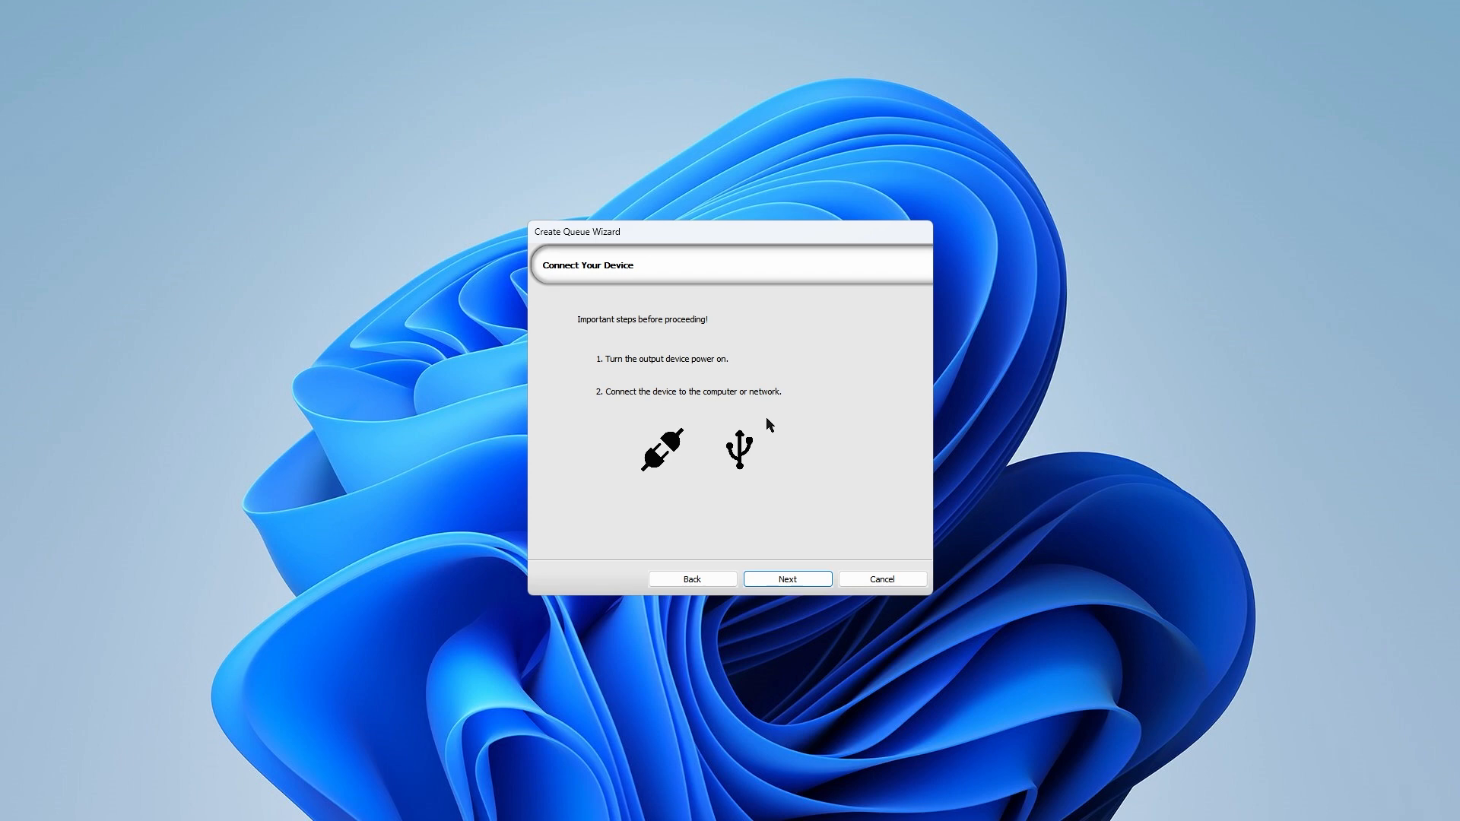
{"action": "left_click", "coordinate": [804, 584]}
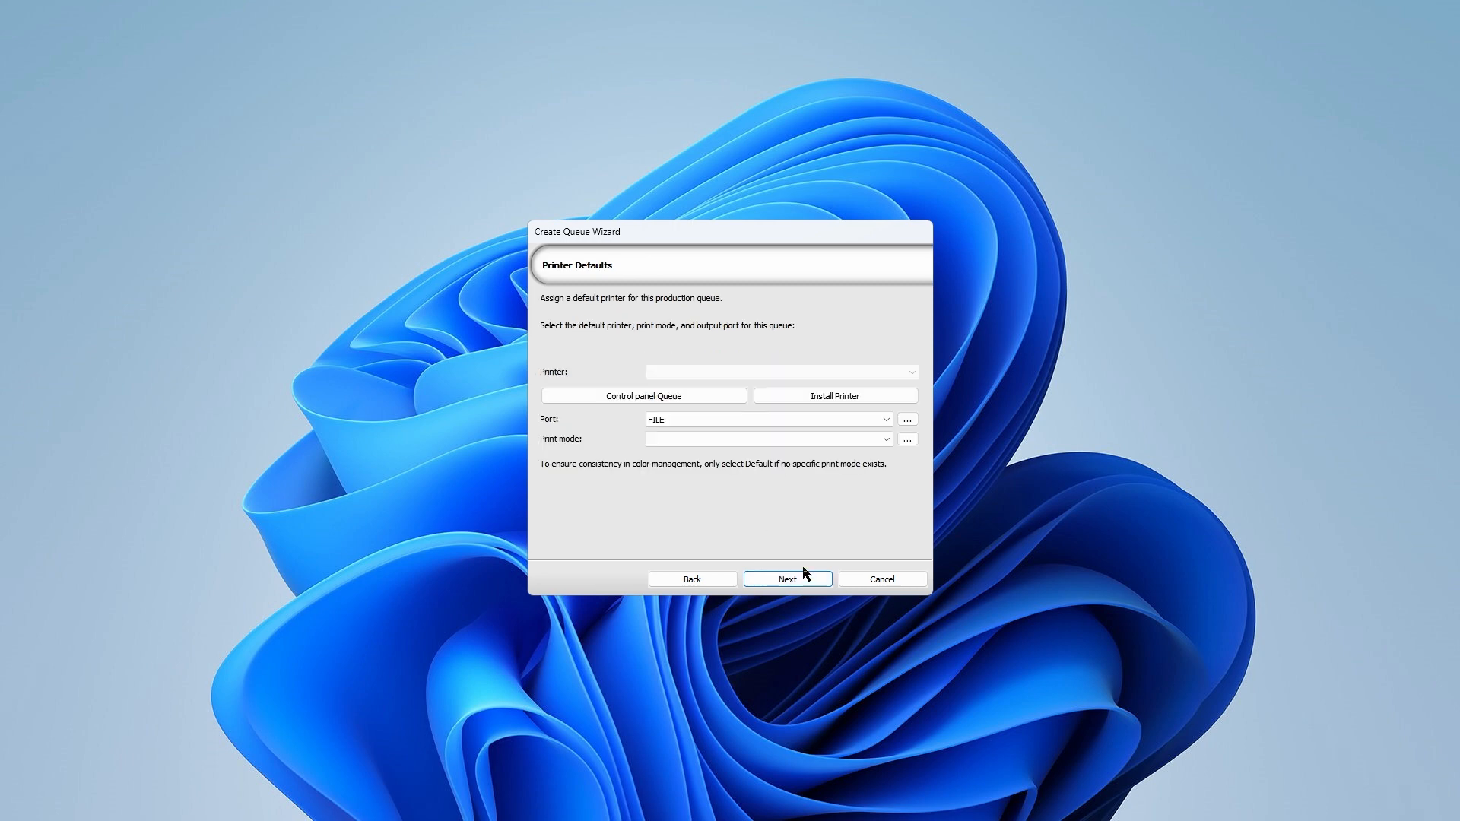
{"action": "left_click", "coordinate": [873, 397]}
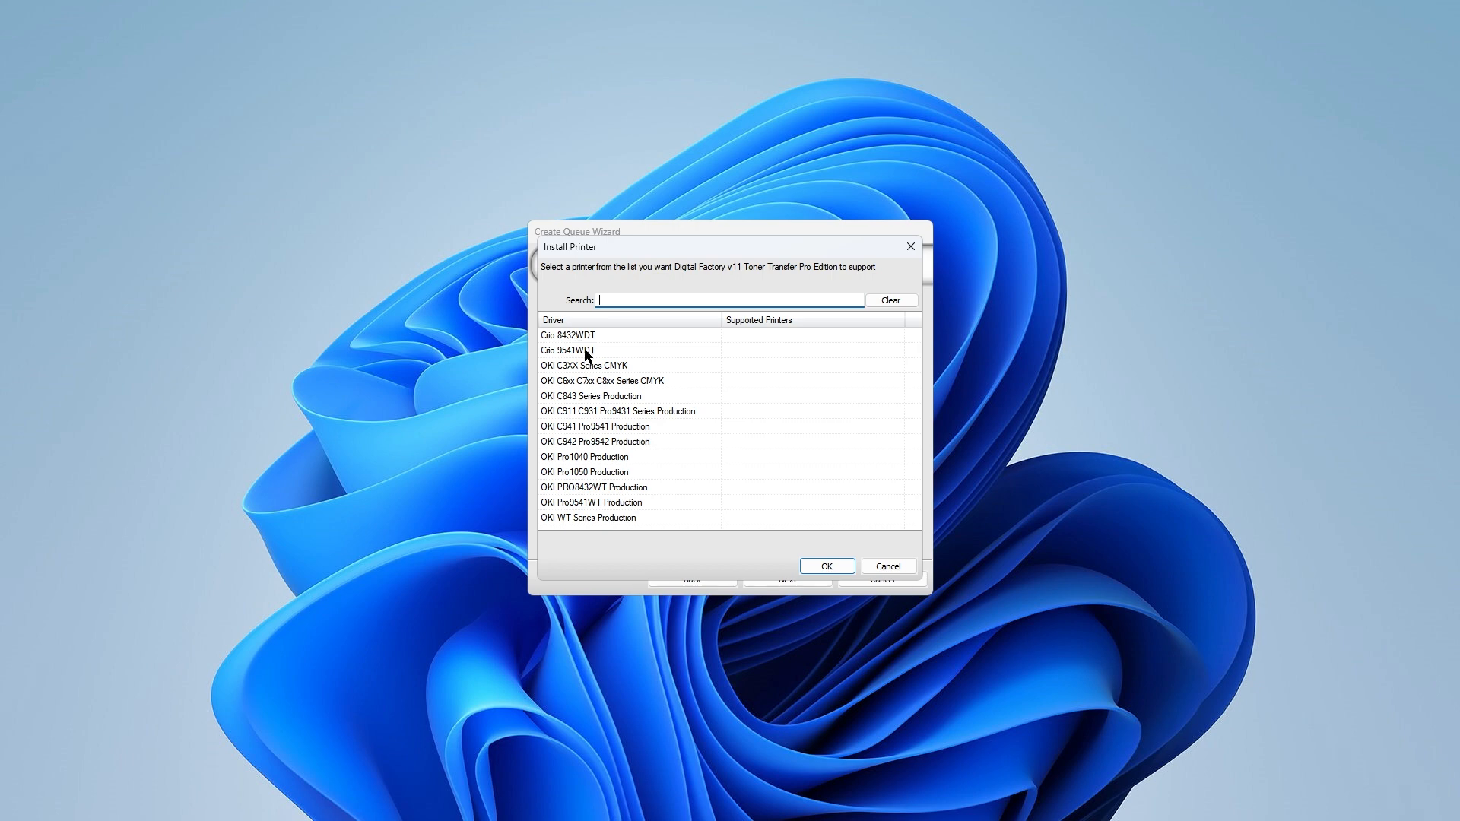
{"action": "left_click", "coordinate": [591, 339]}
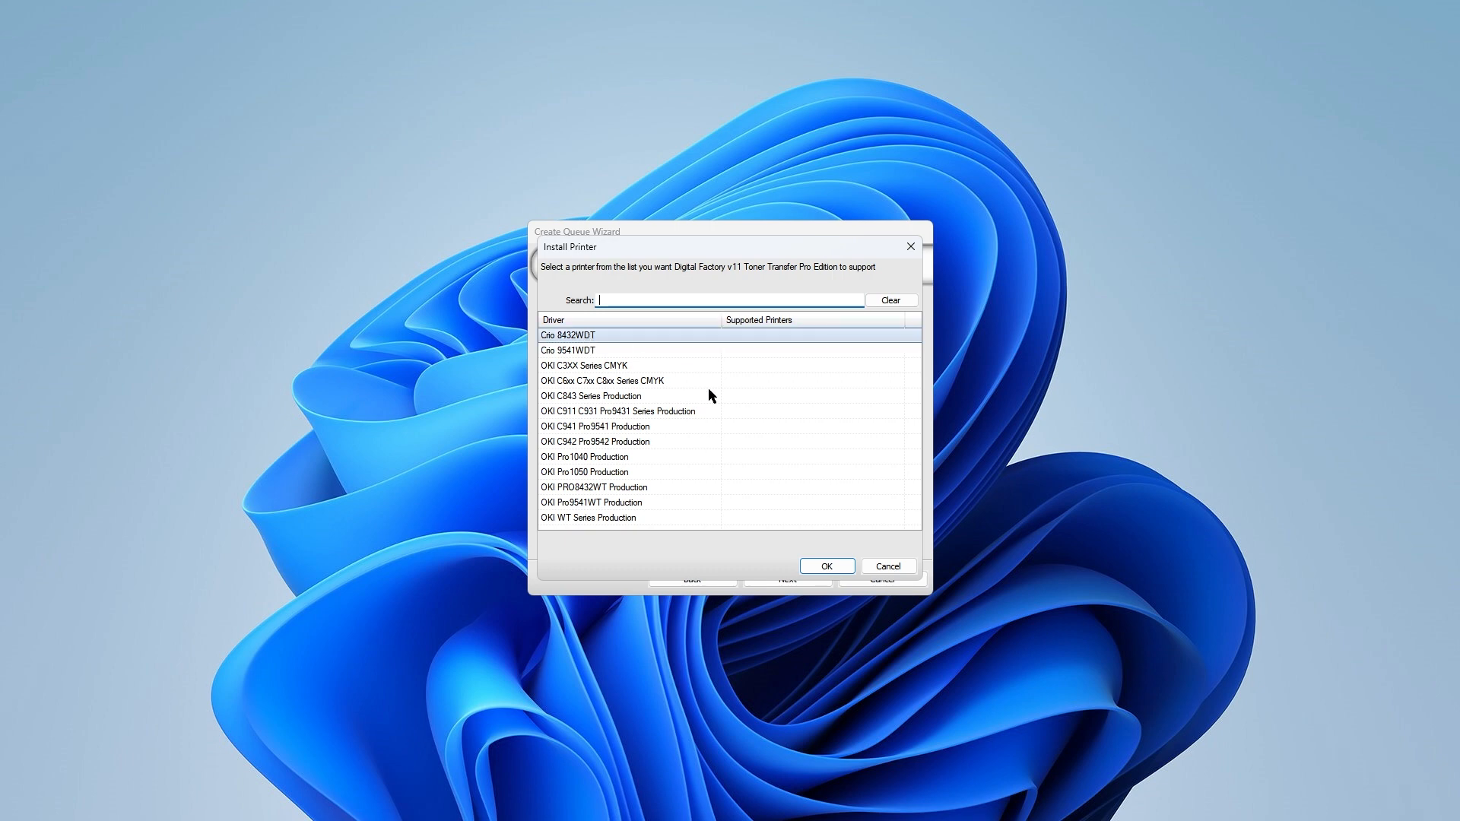
{"action": "left_click", "coordinate": [817, 567]}
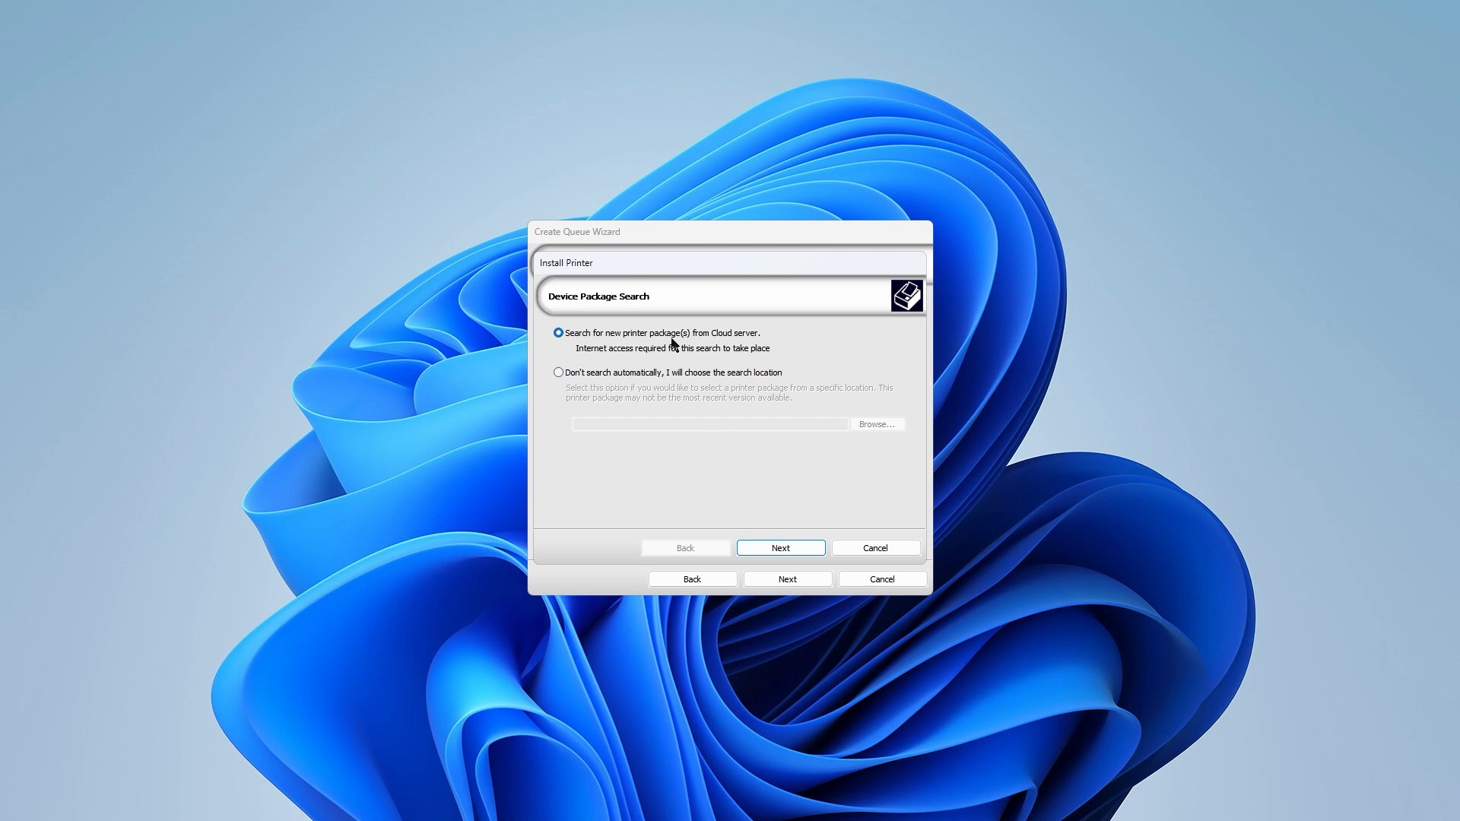
Step: Install the Crio 8432WDT printer package from the cloud server, accept the Crio 8432WDT_USB001 port and finish the printer installation
{"action": "left_click", "coordinate": [789, 547]}
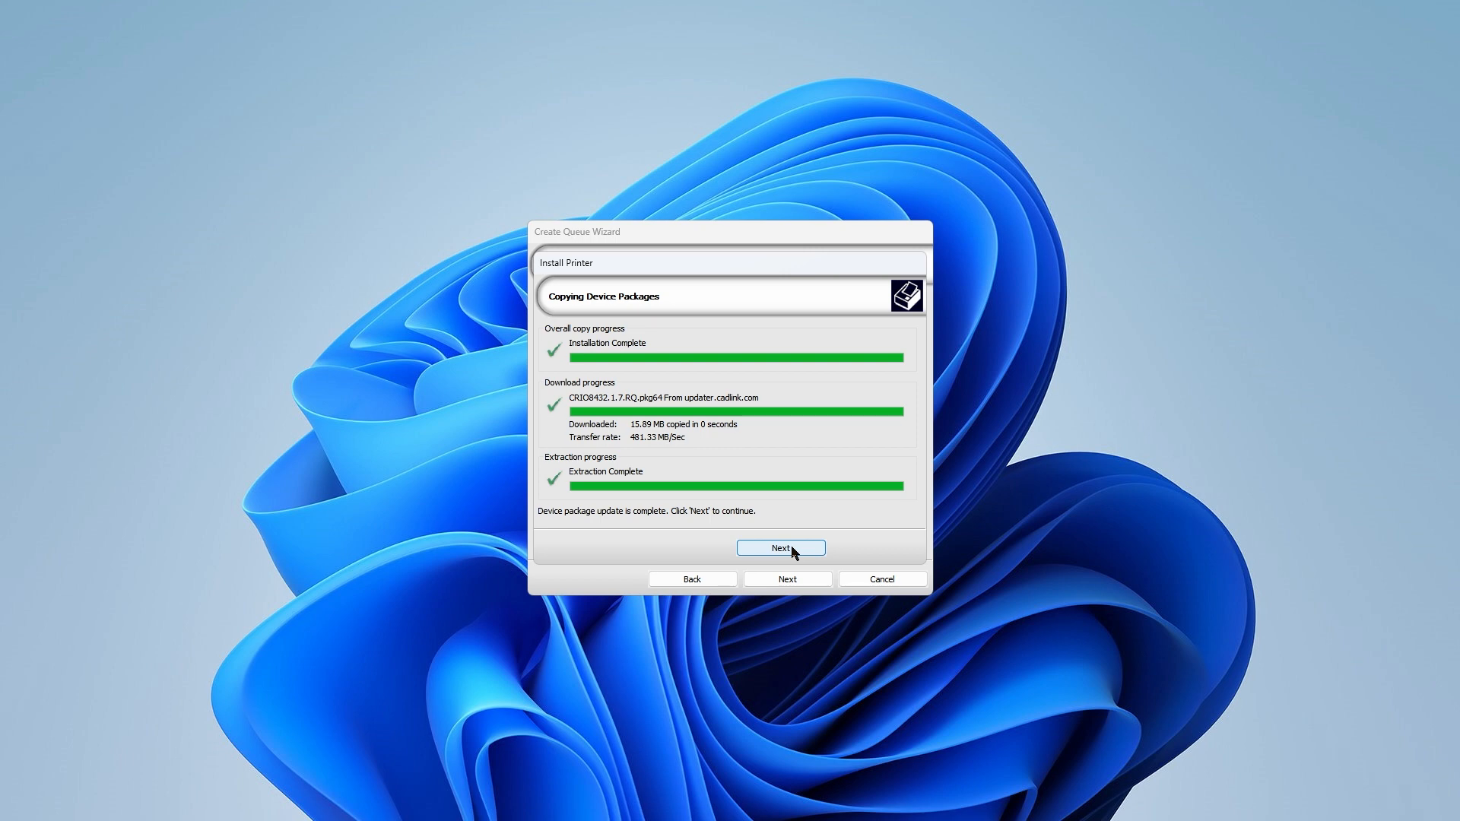
{"action": "left_click", "coordinate": [792, 547]}
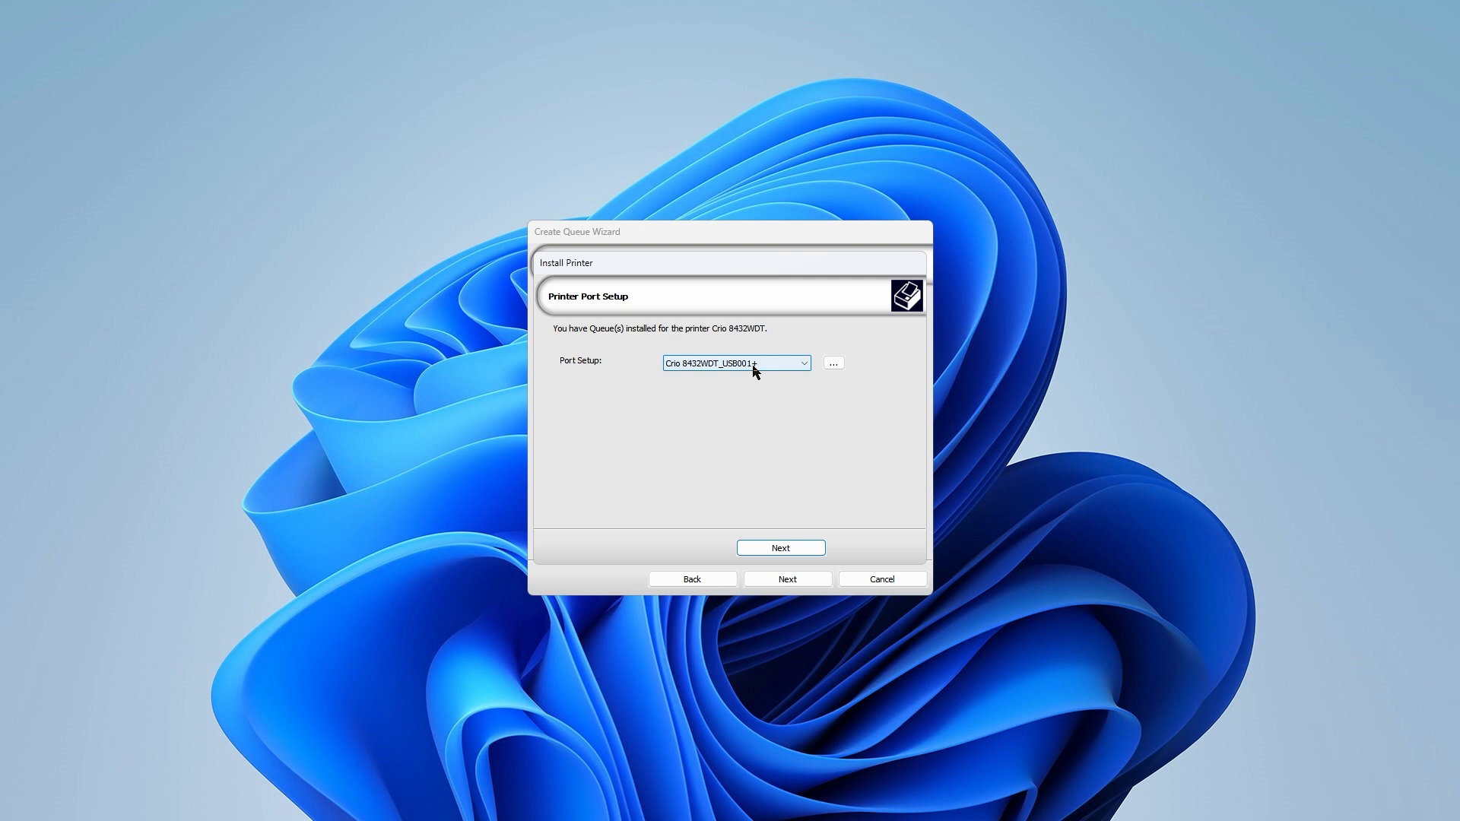
{"action": "left_click", "coordinate": [780, 549]}
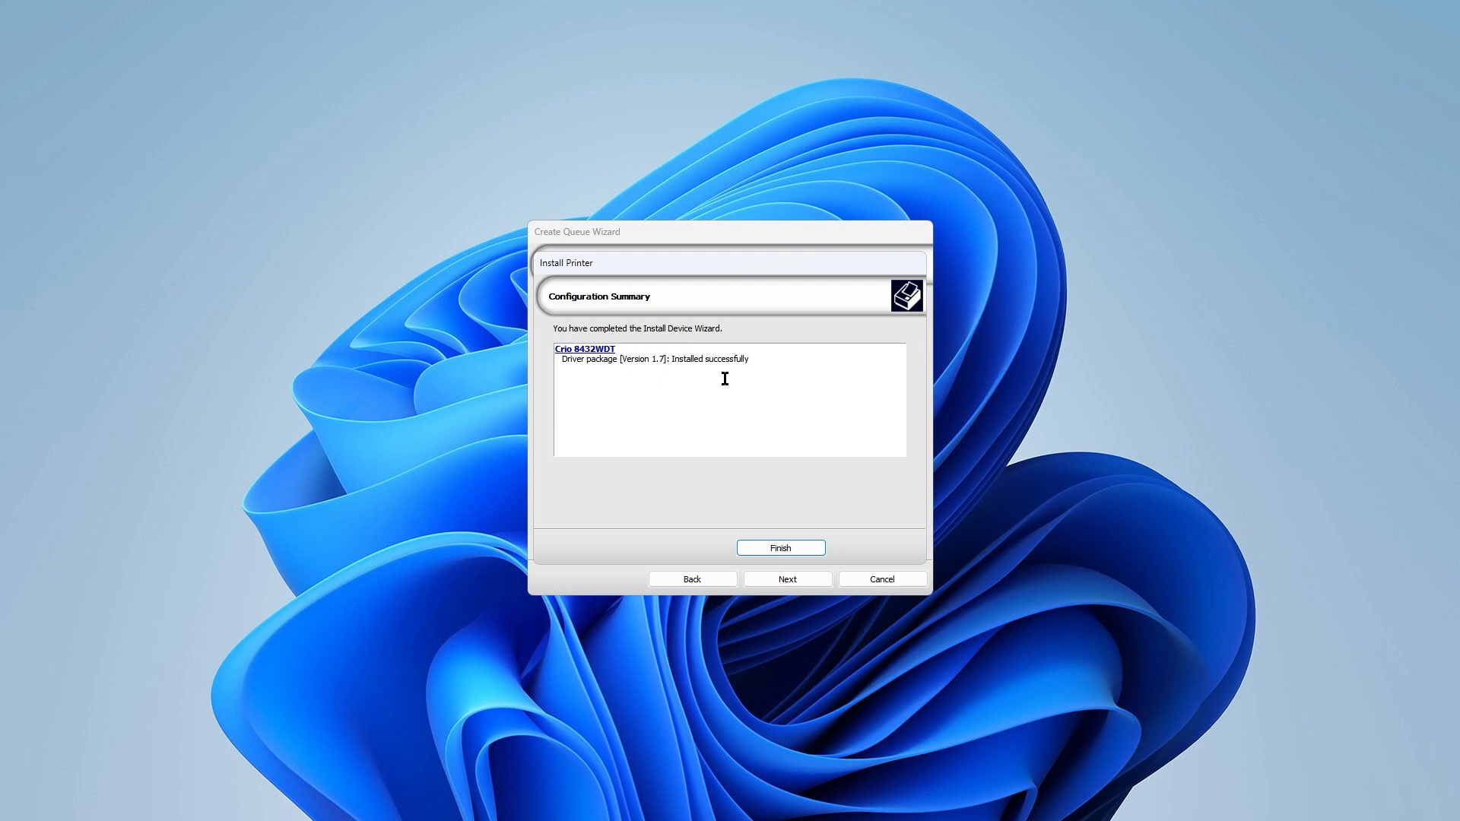
{"action": "left_click", "coordinate": [780, 548]}
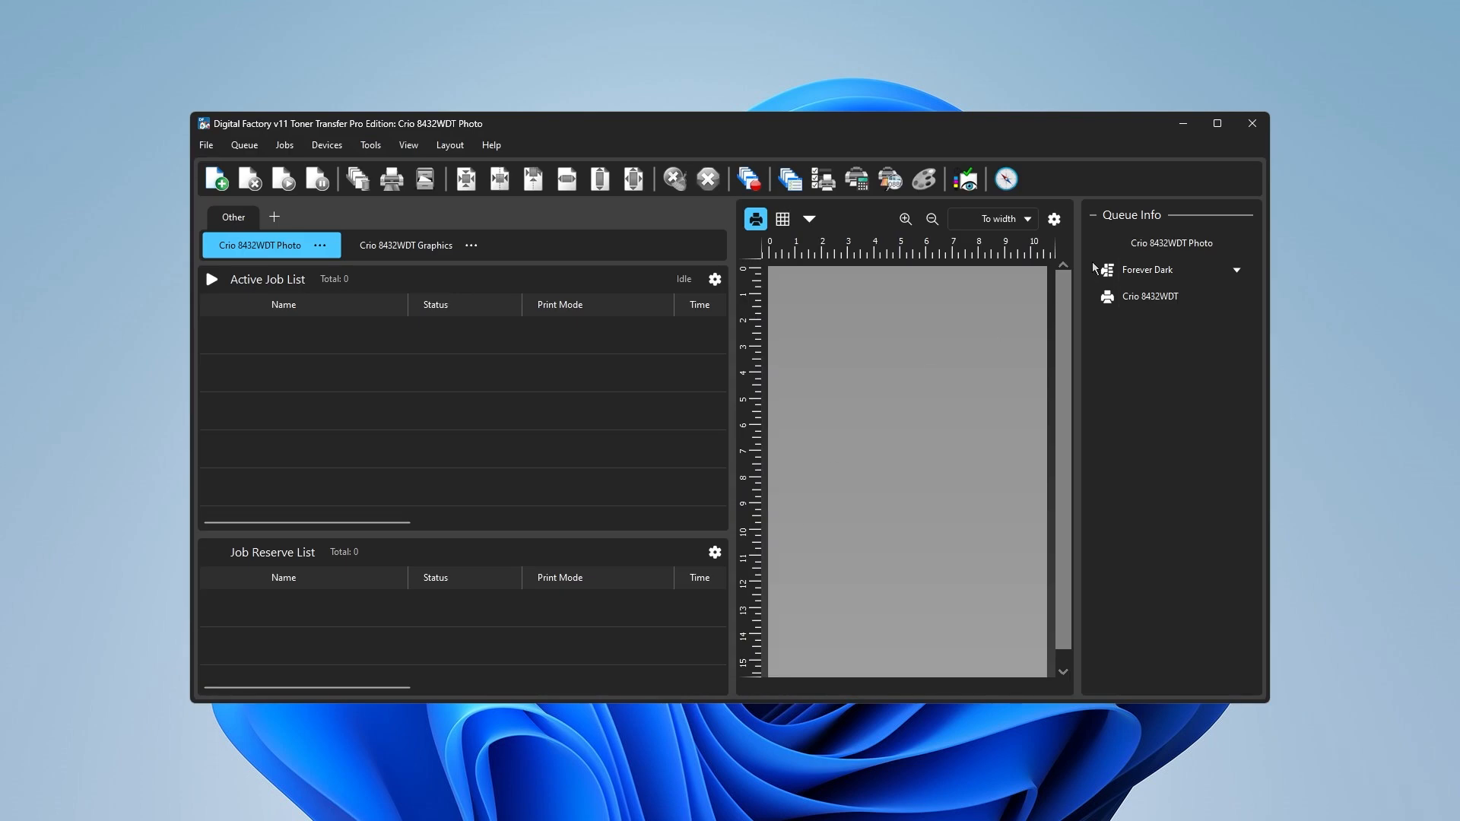
Step: Maximize the main window, switch the UI mode to Classic and restart Digital Factory to apply it
{"action": "left_click", "coordinate": [1217, 123]}
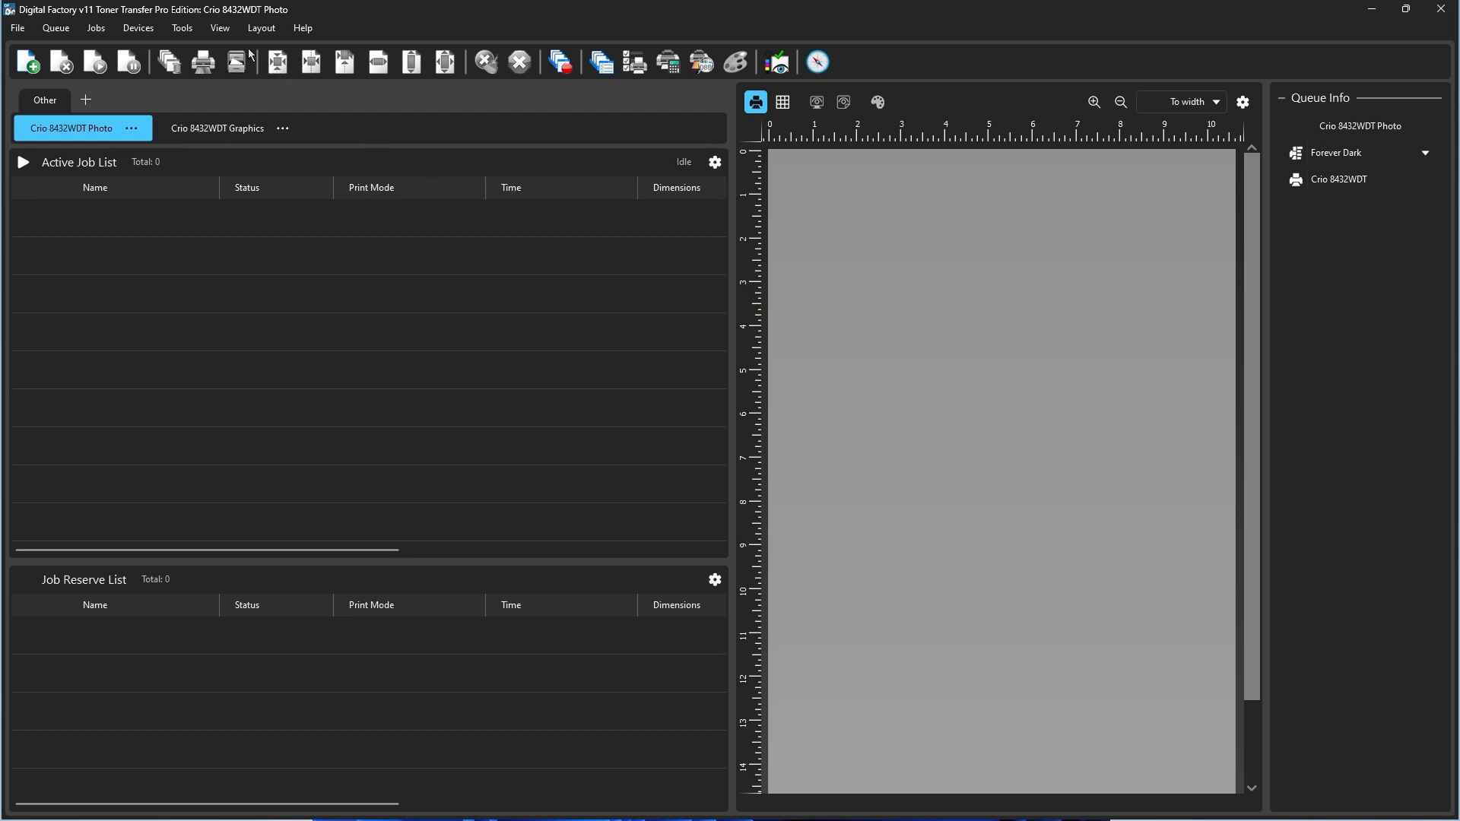
{"action": "left_click", "coordinate": [221, 29]}
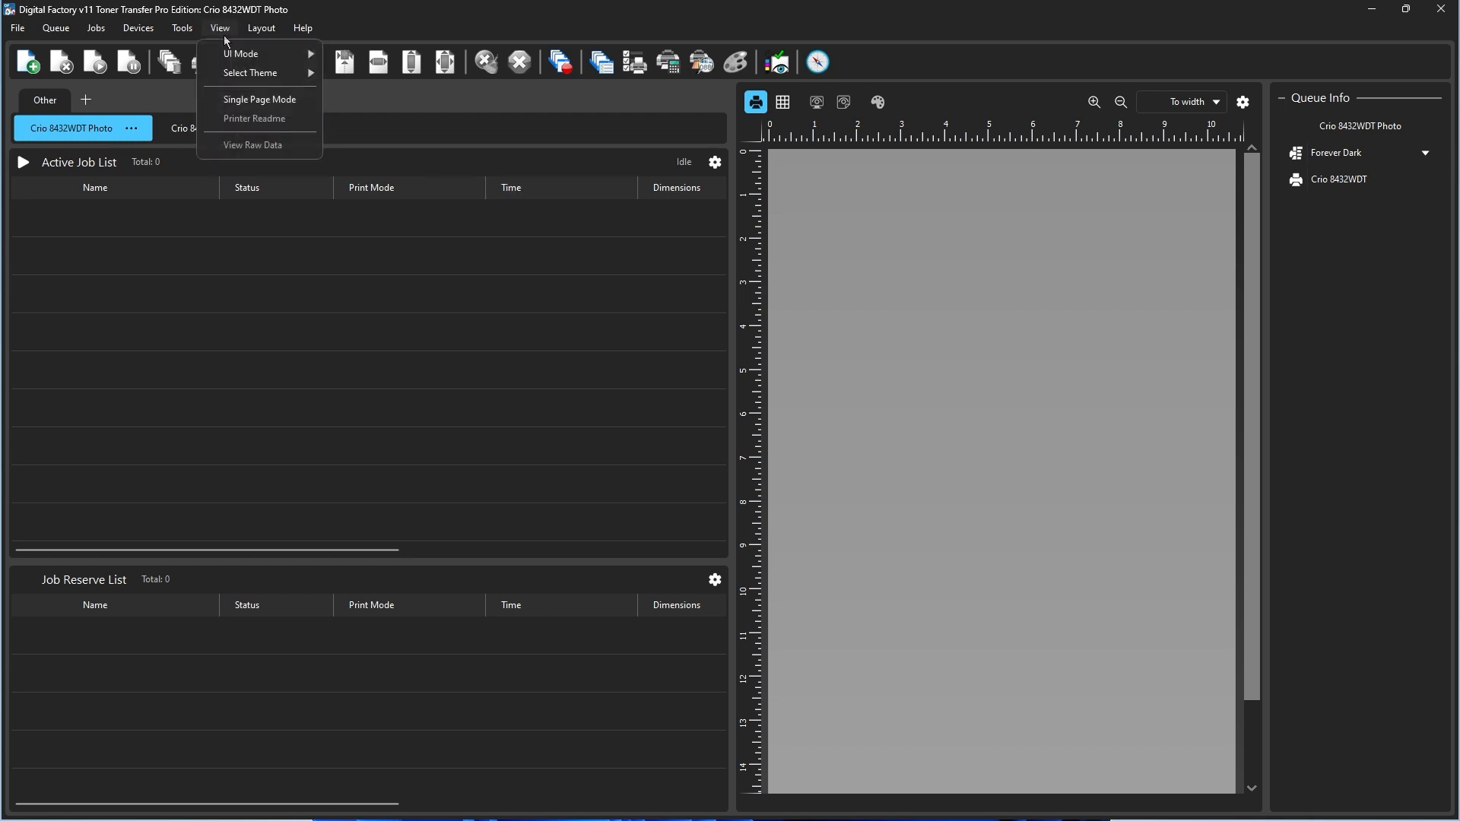
{"action": "mouse_move", "coordinate": [272, 56]}
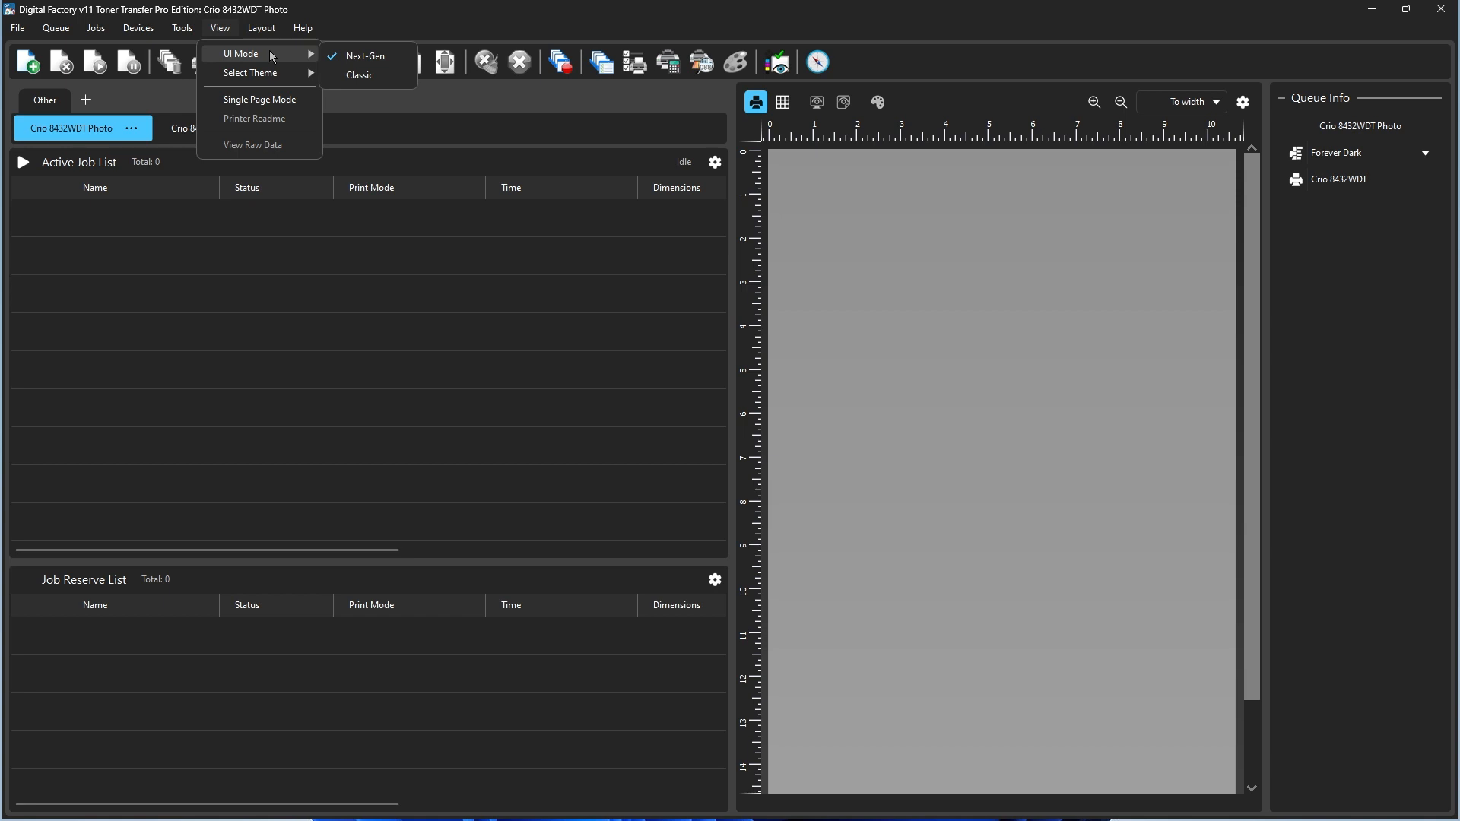
{"action": "left_click", "coordinate": [371, 76]}
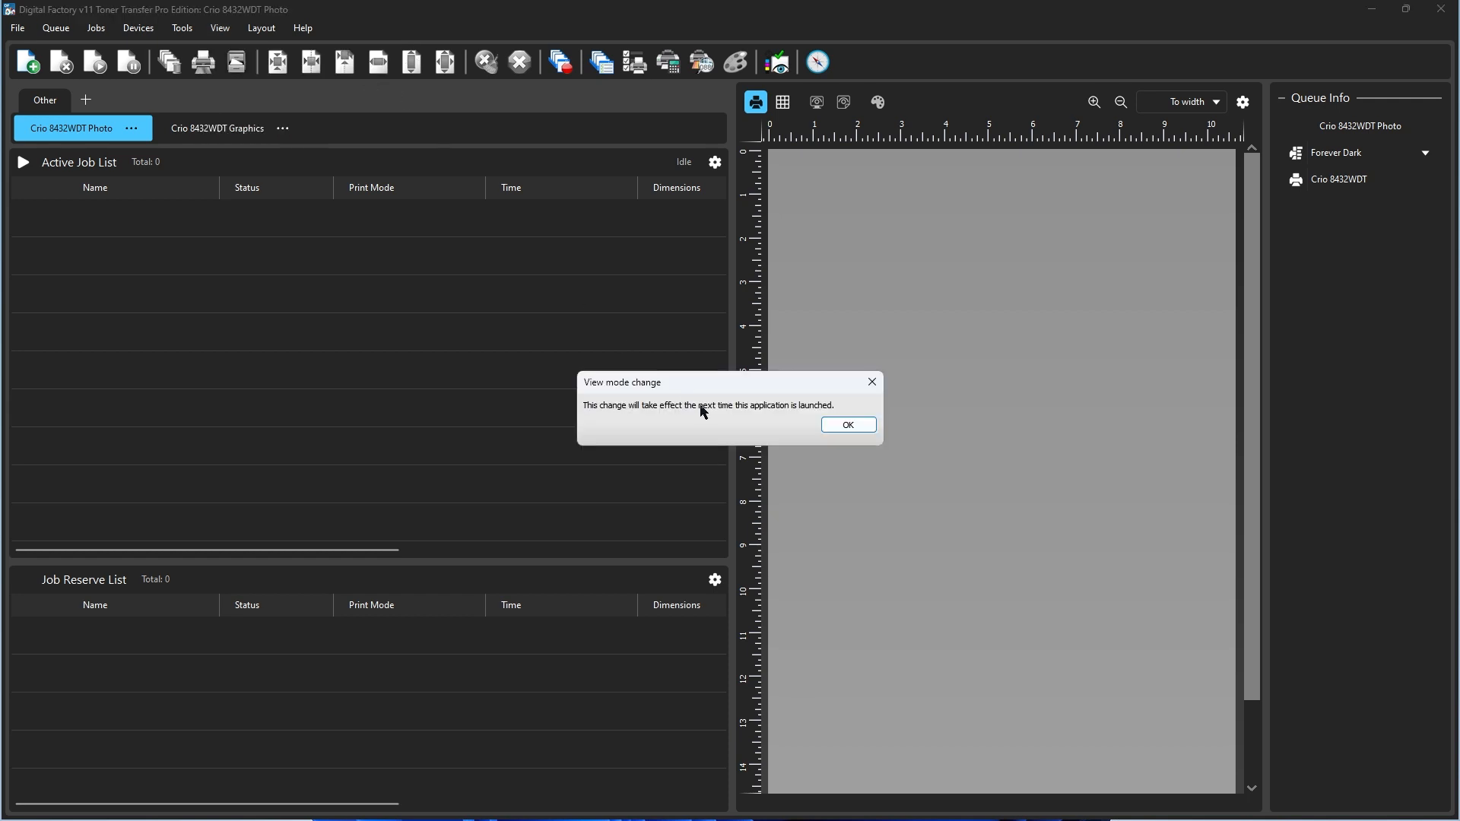
{"action": "left_click", "coordinate": [849, 429]}
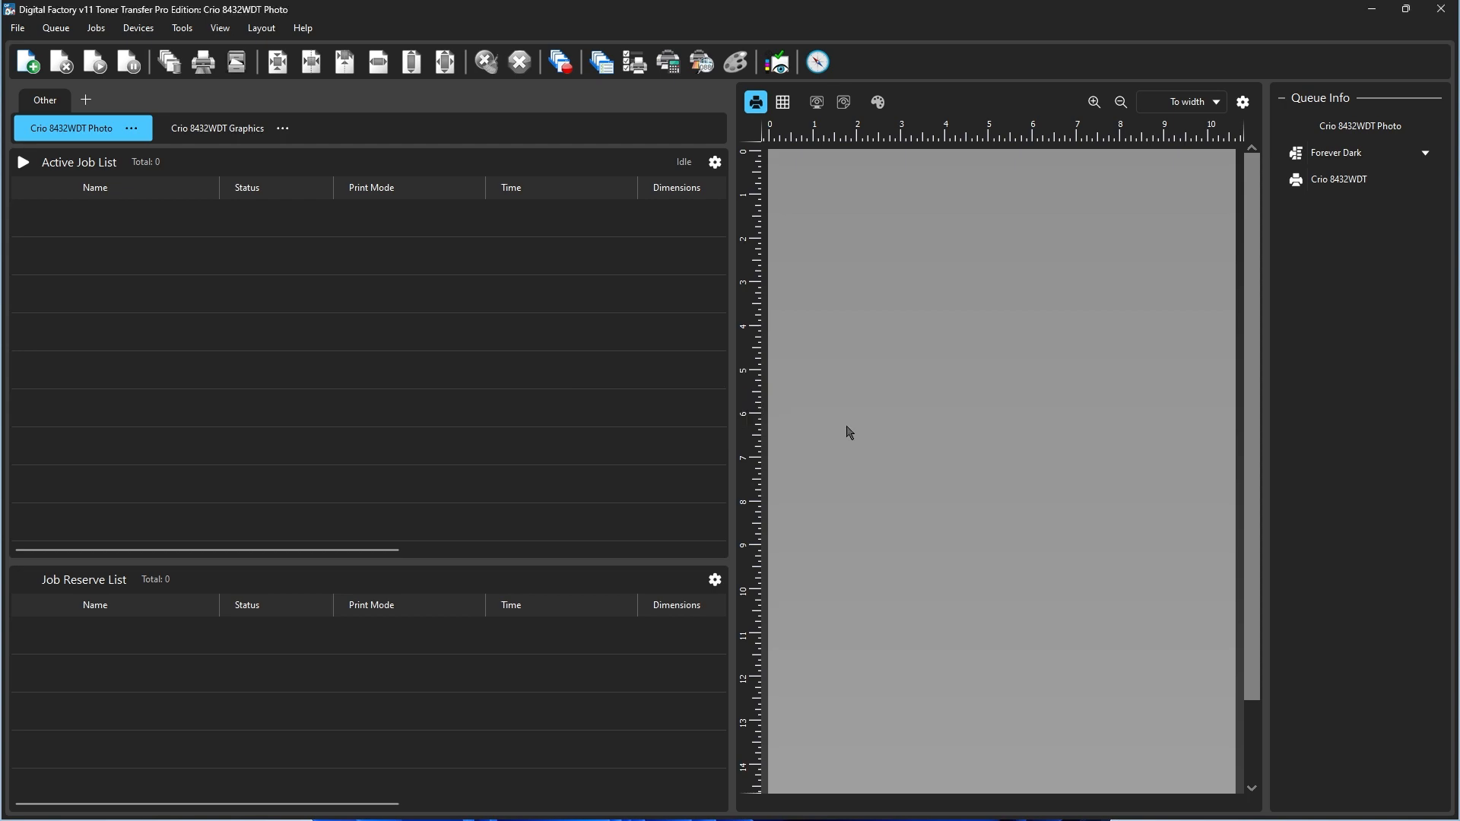
{"action": "left_click", "coordinate": [1445, 16]}
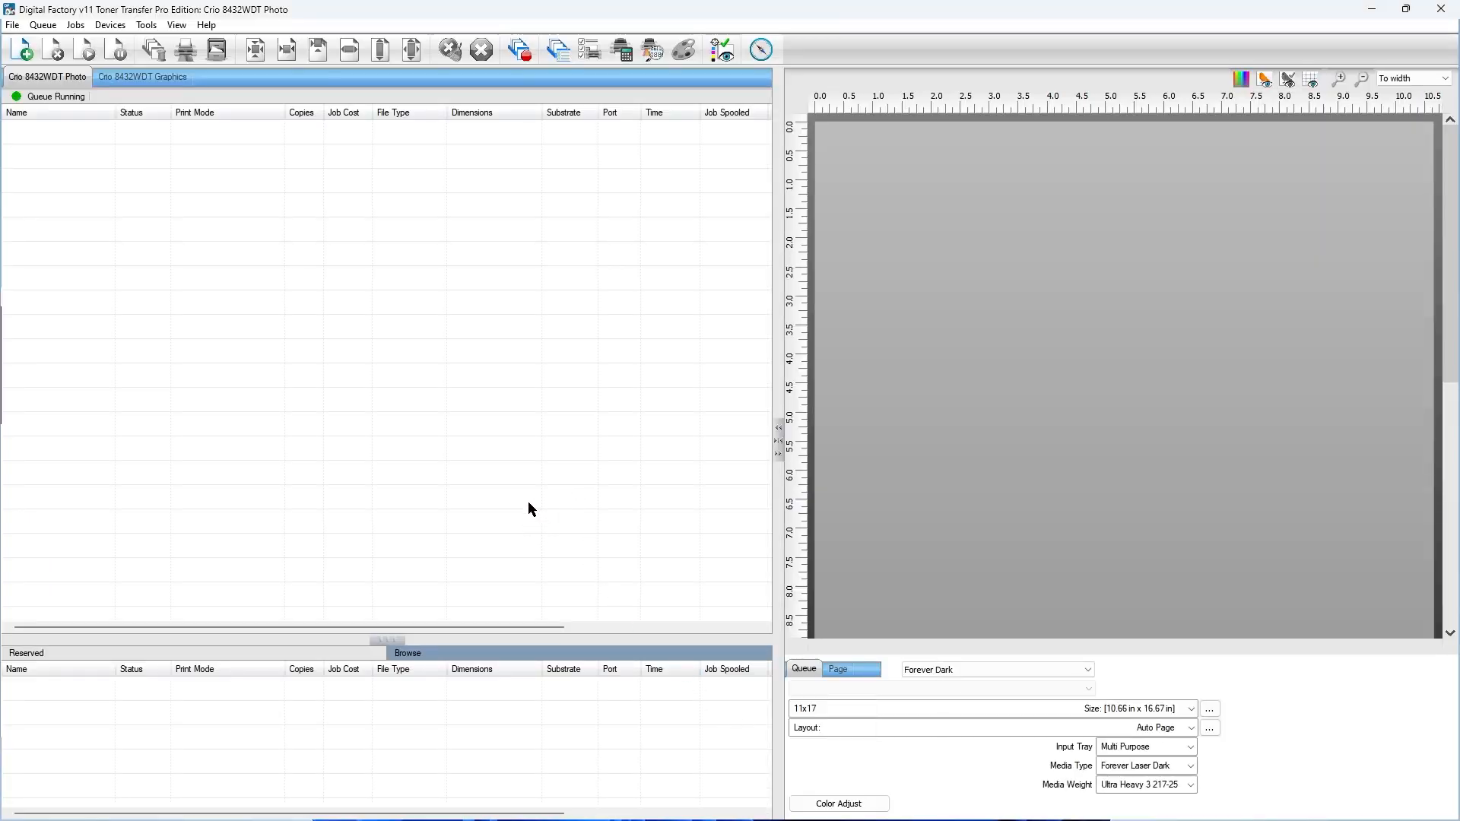
Step: Minimize Digital Factory to close the Compass help window behind it, and restore the main window
{"action": "mouse_move", "coordinate": [825, 816]}
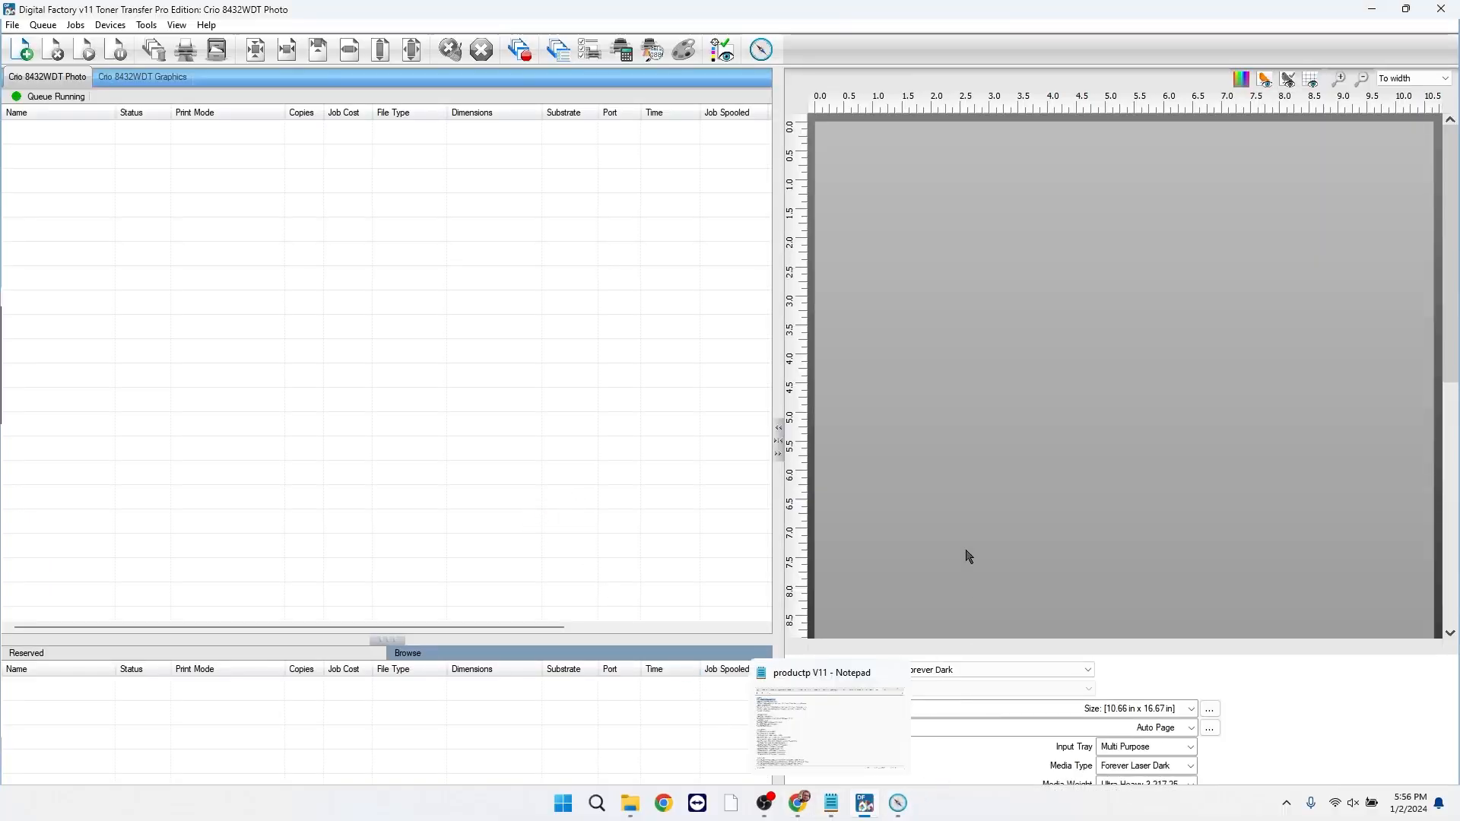
{"action": "left_click", "coordinate": [1373, 9]}
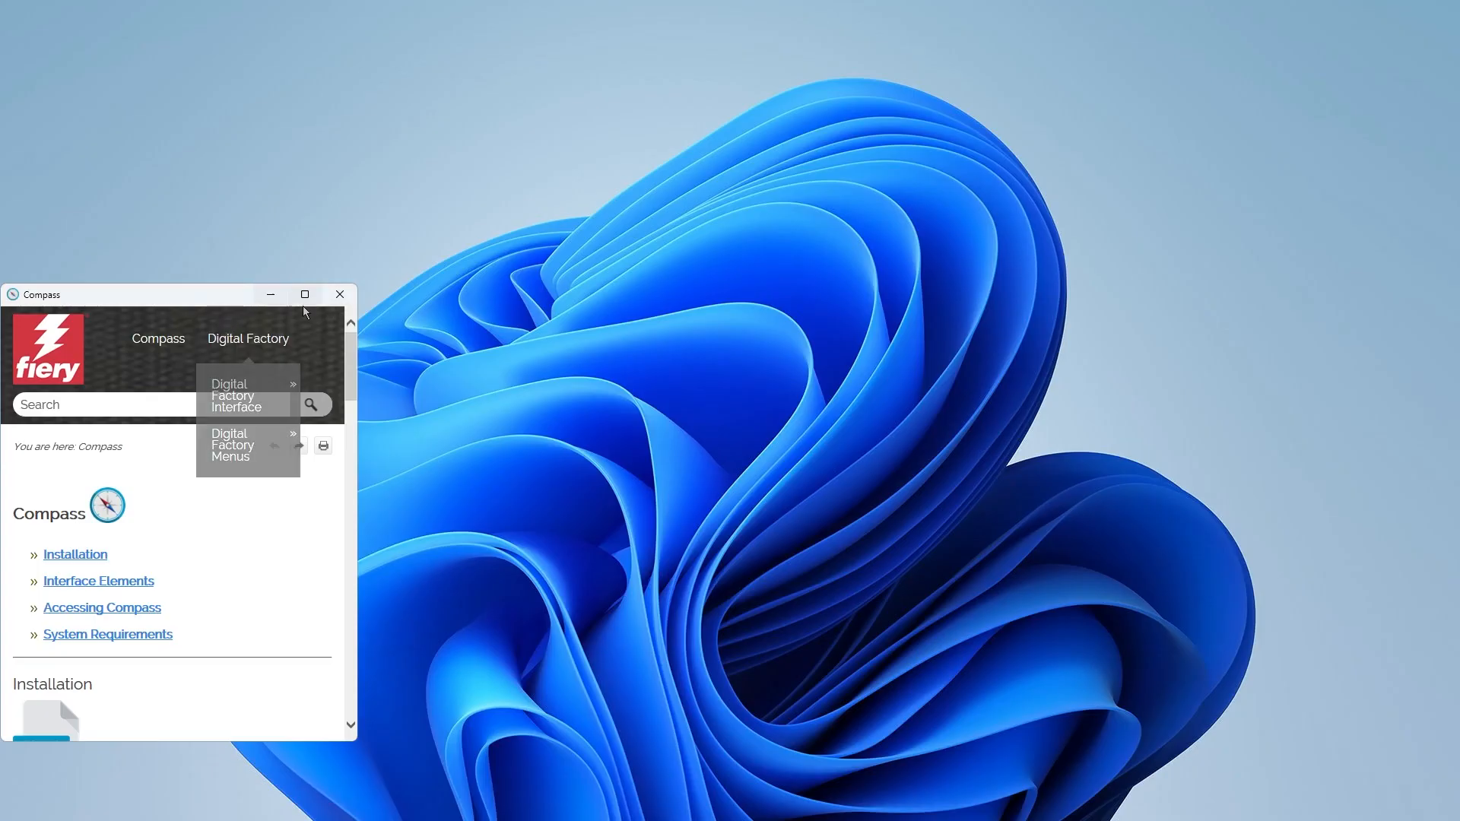
{"action": "left_click", "coordinate": [341, 294]}
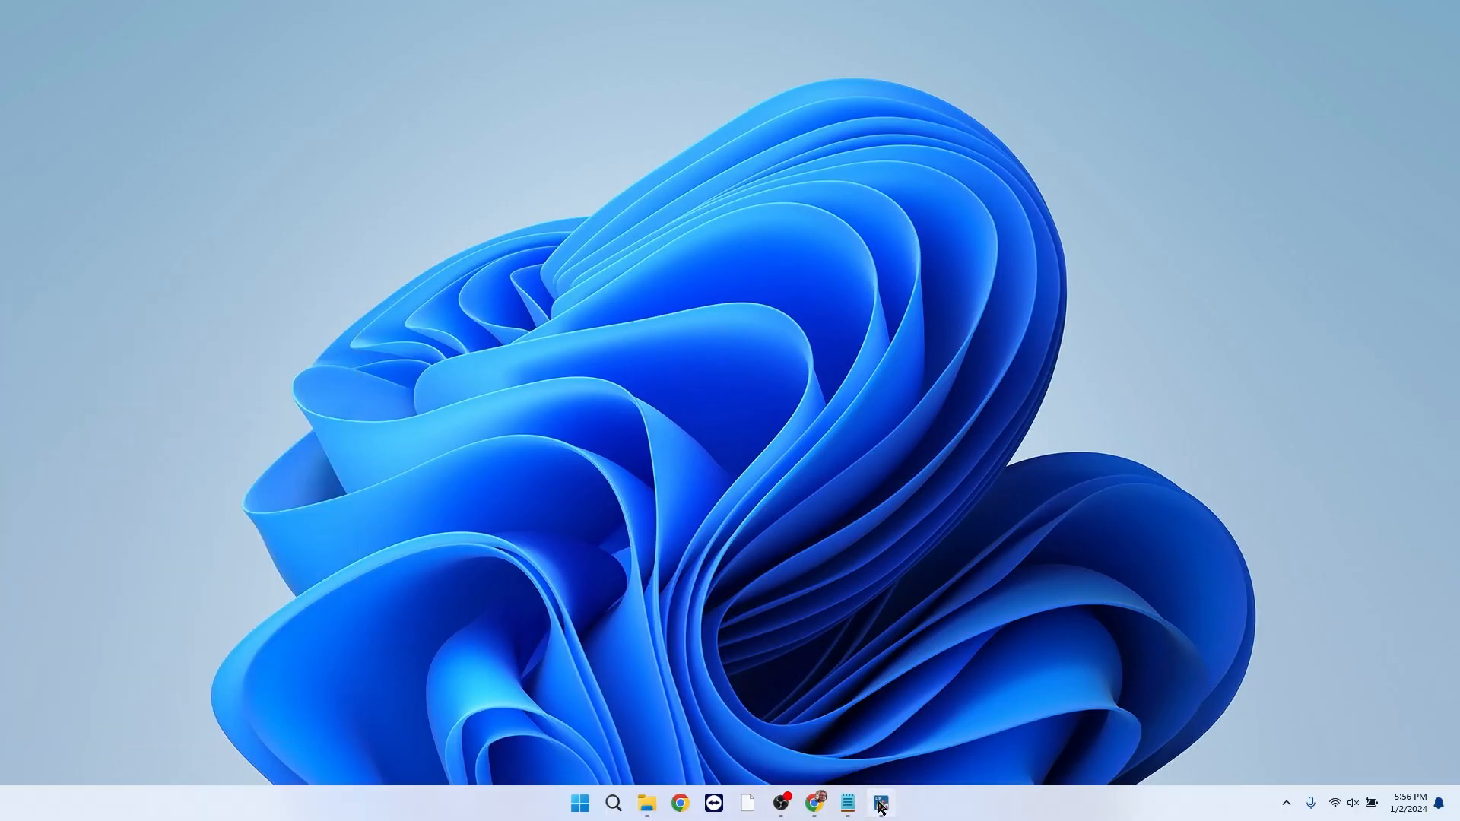
{"action": "left_click", "coordinate": [882, 803]}
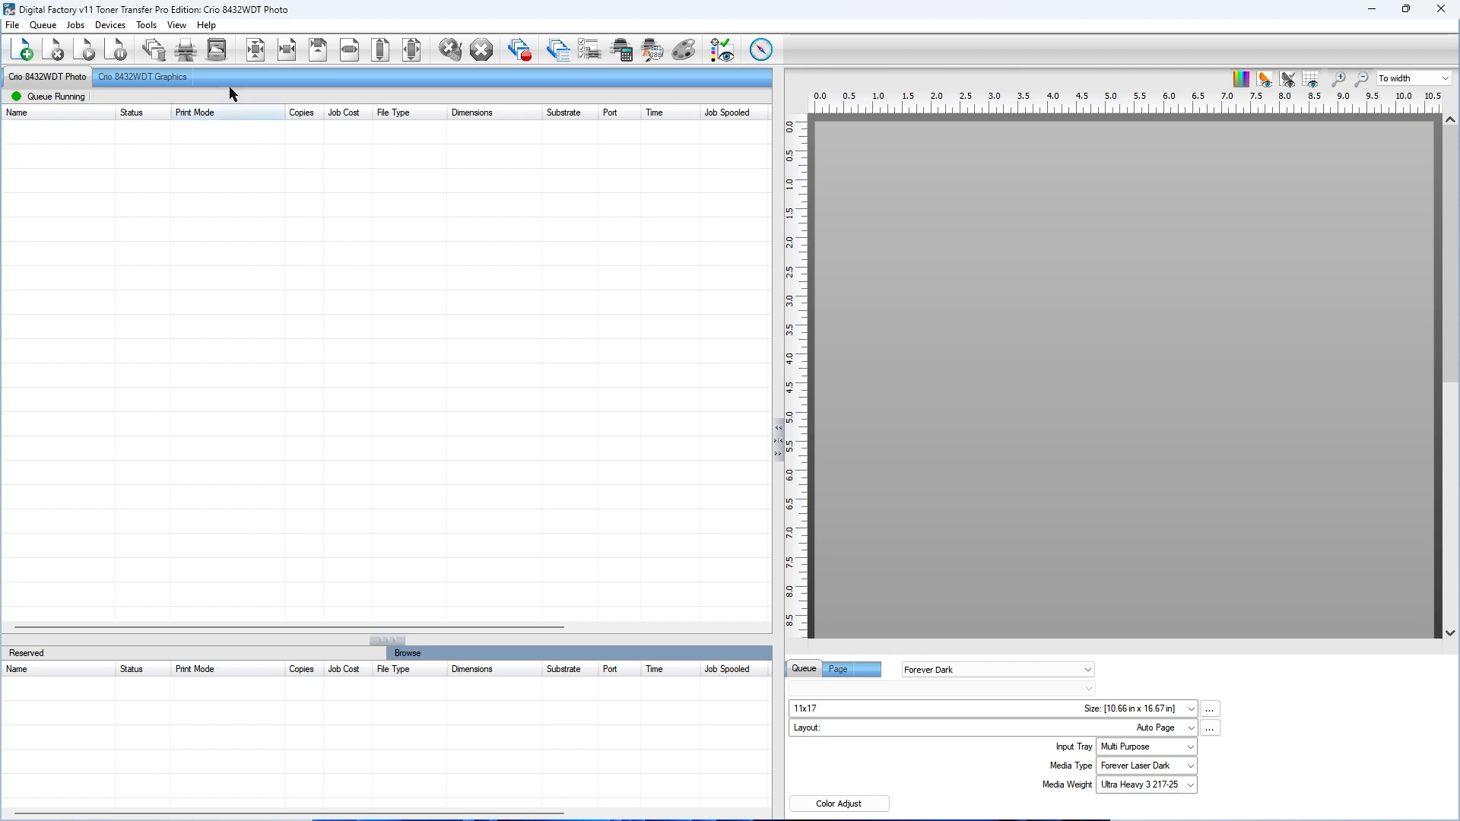
Step: Review the available UI mode options without changing the current mode
{"action": "left_click", "coordinate": [176, 26]}
{"action": "mouse_move", "coordinate": [197, 45]}
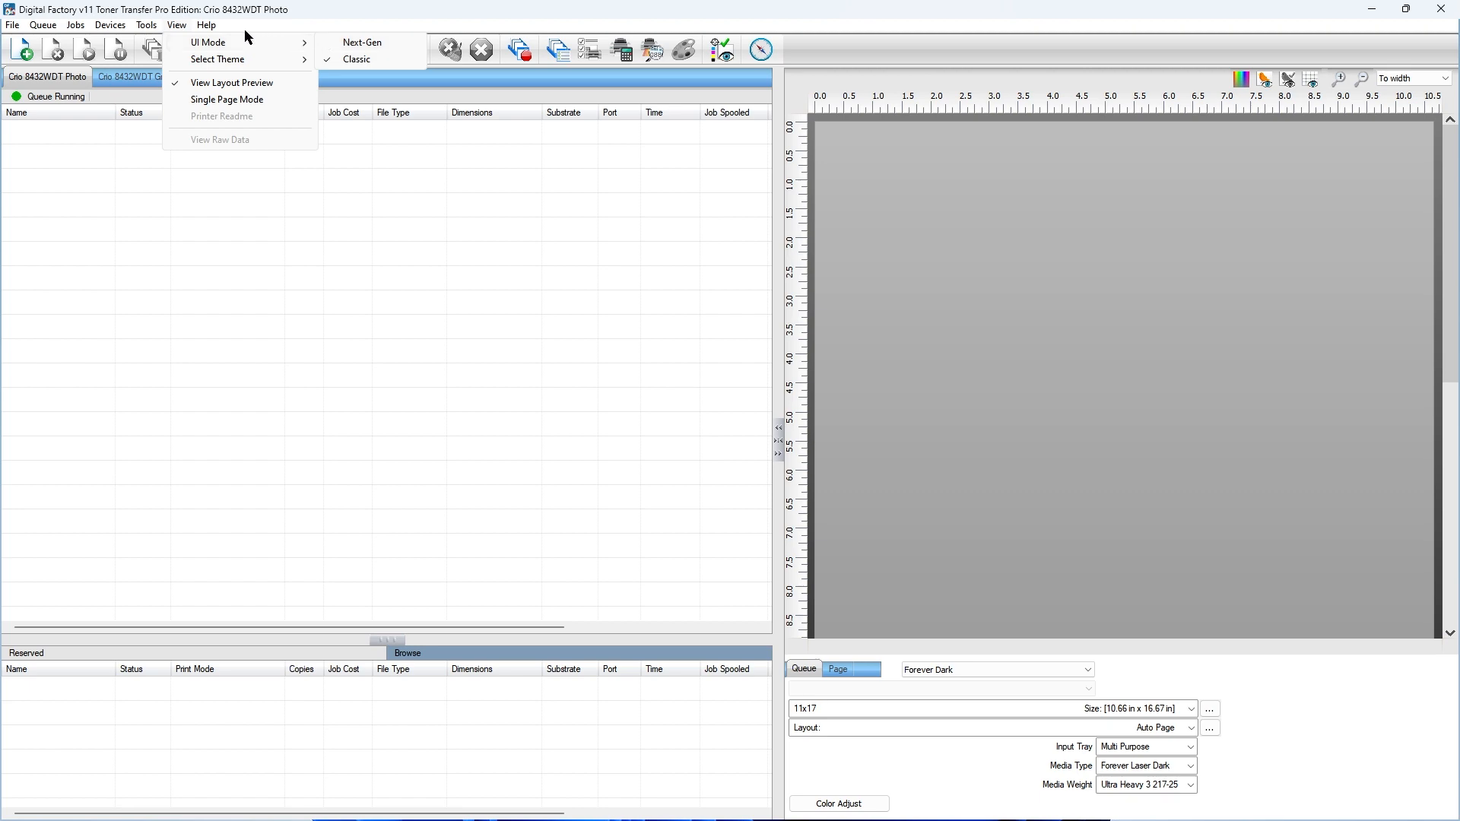
{"action": "left_click", "coordinate": [184, 26]}
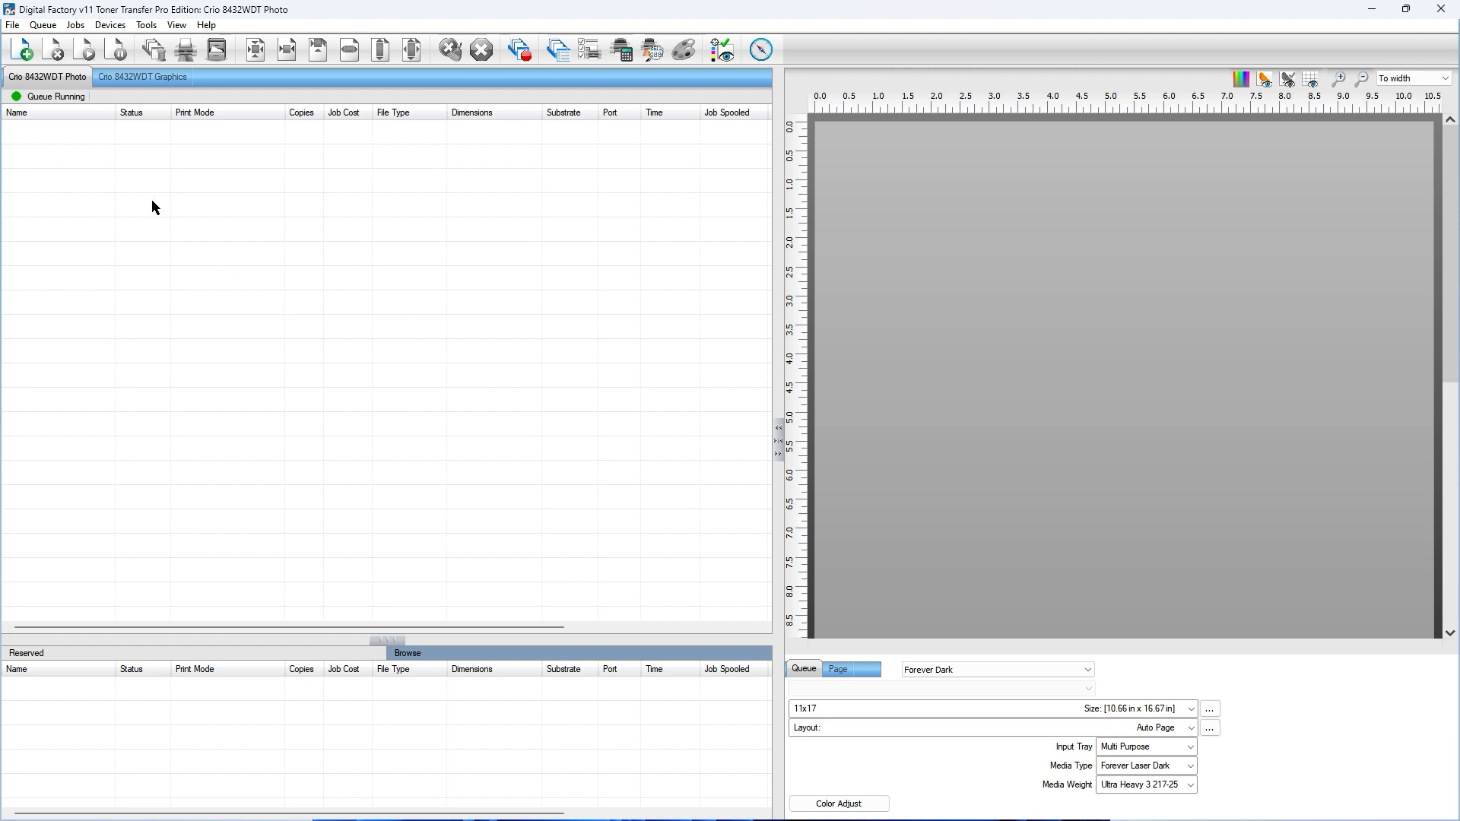
Step: In the Queue Manager, set the port of the Crio 8432WDT Photo and Graphics queues to the Crio 8432WDT USB port
{"action": "left_click", "coordinate": [44, 25]}
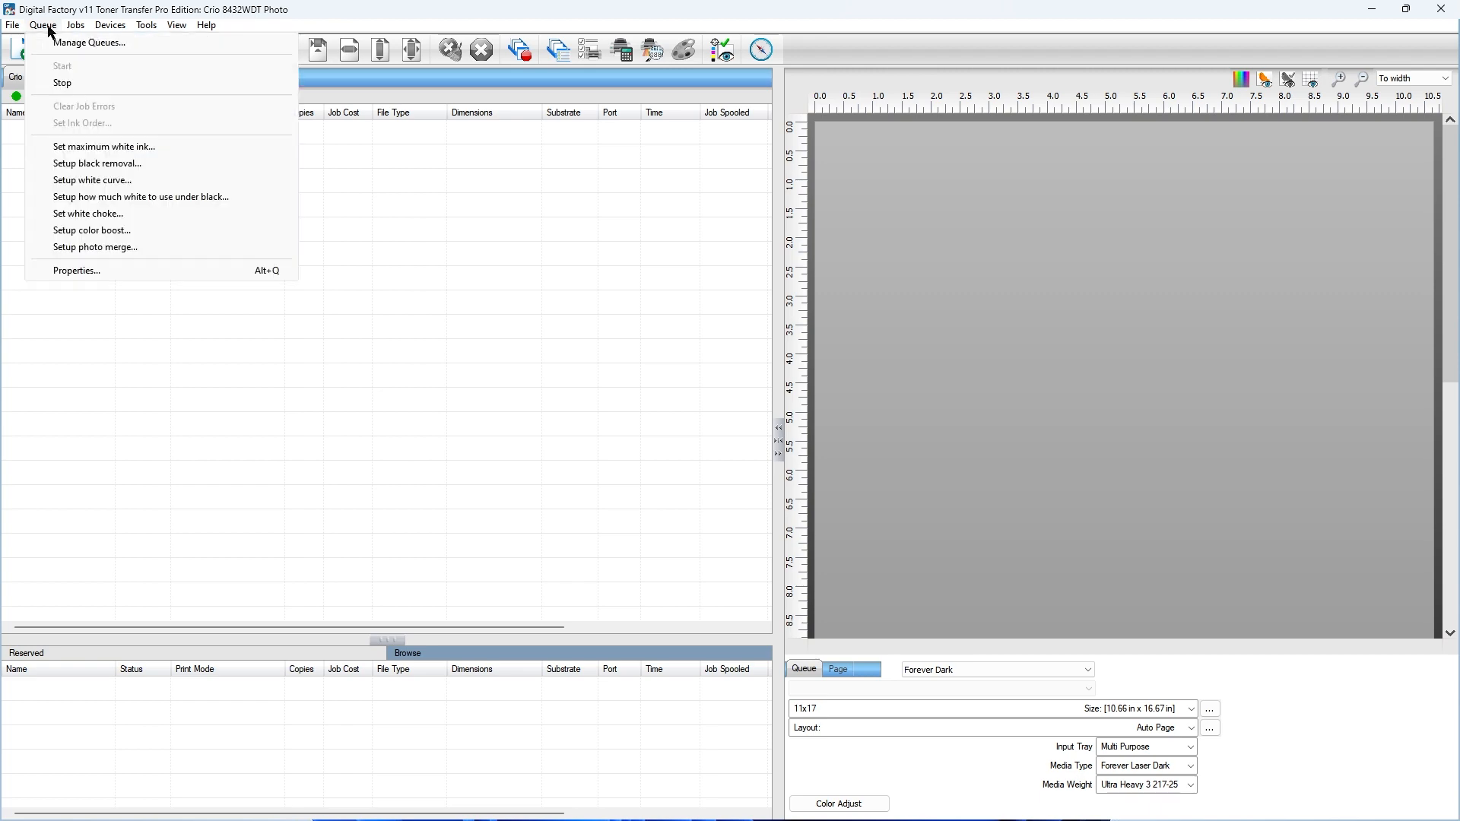
{"action": "left_click", "coordinate": [85, 44]}
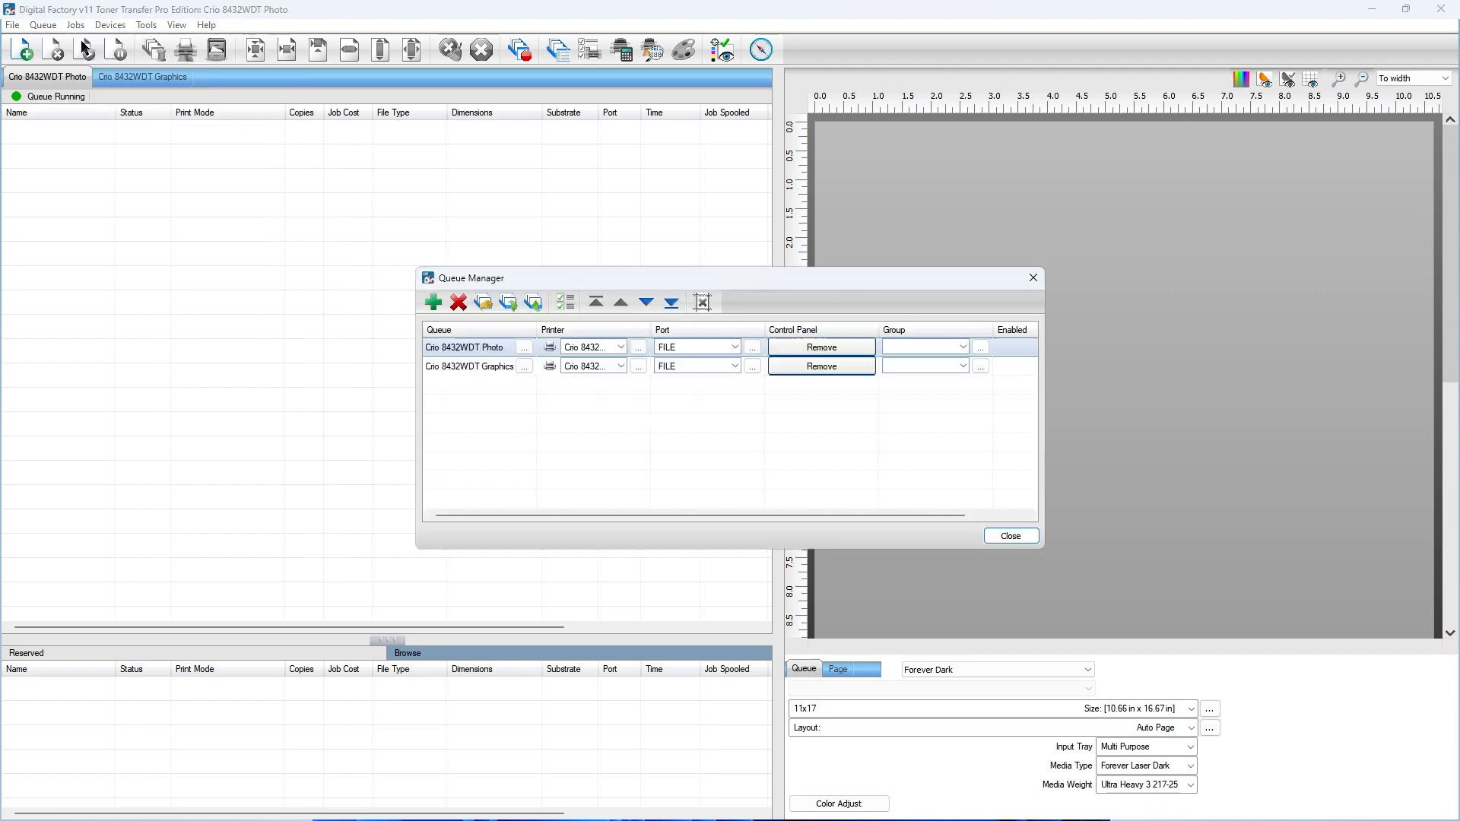
{"action": "left_click", "coordinate": [734, 348]}
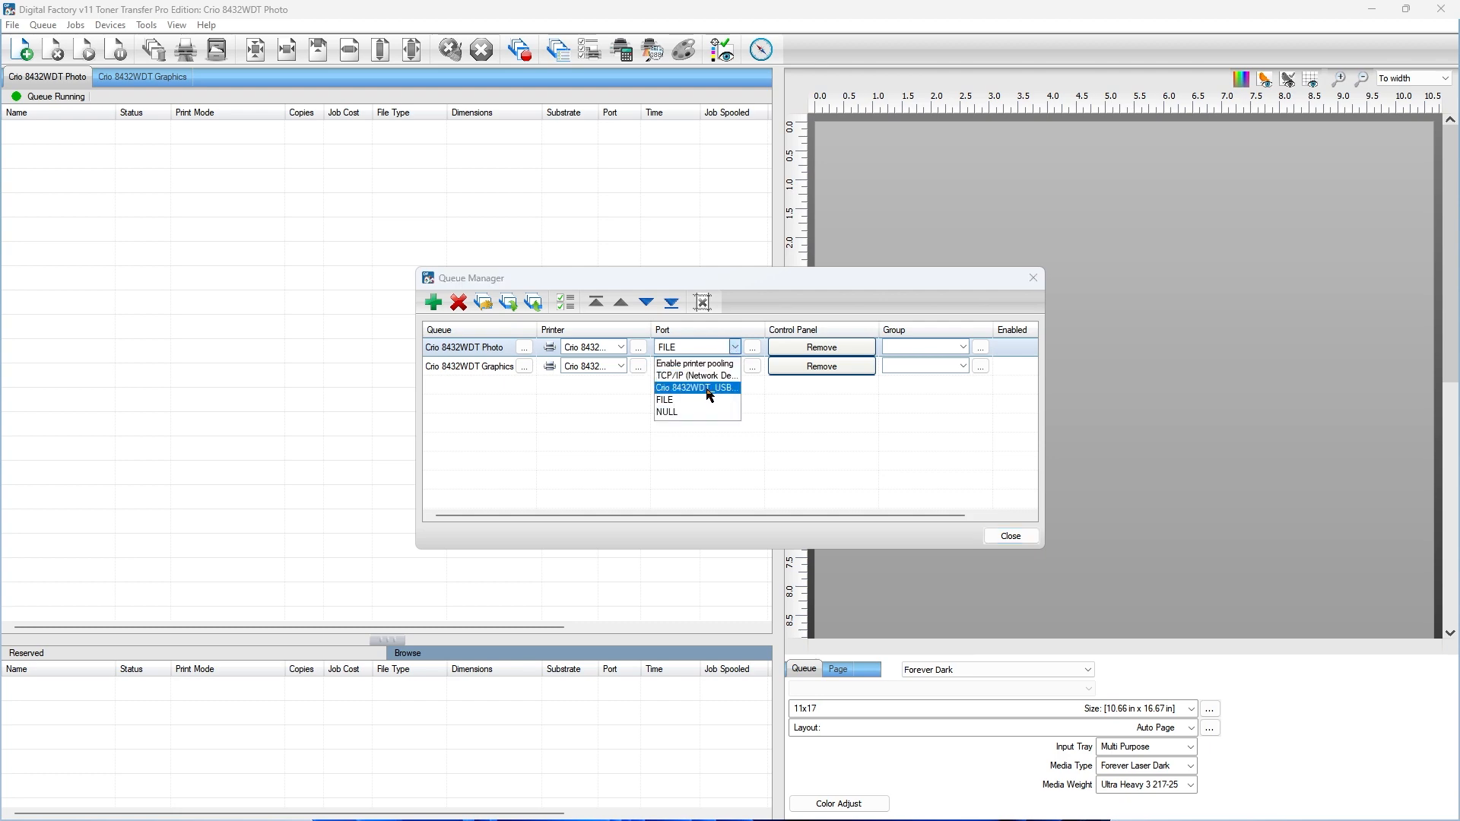
{"action": "left_click", "coordinate": [707, 389]}
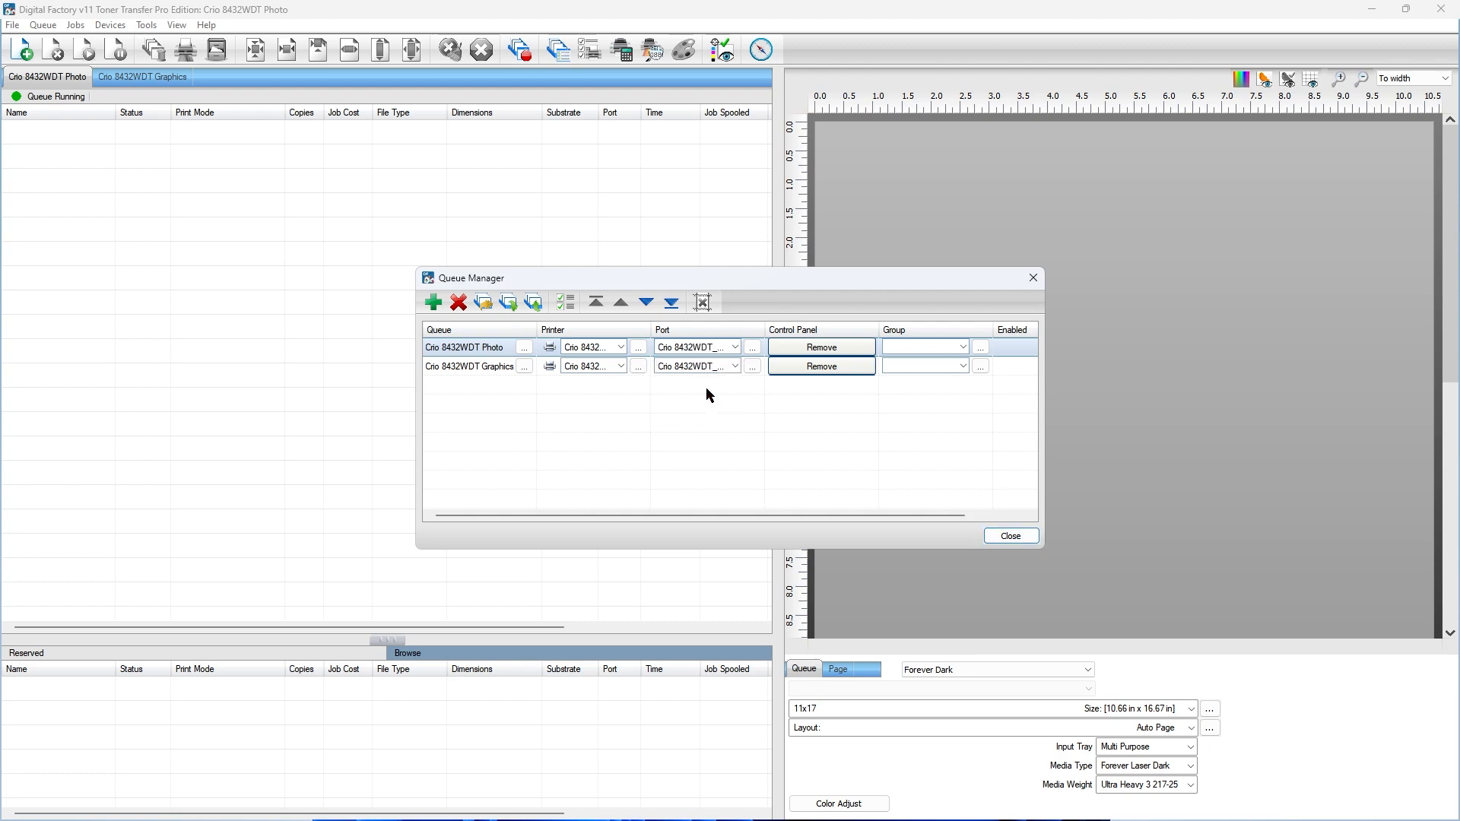
{"action": "left_click", "coordinate": [1008, 537]}
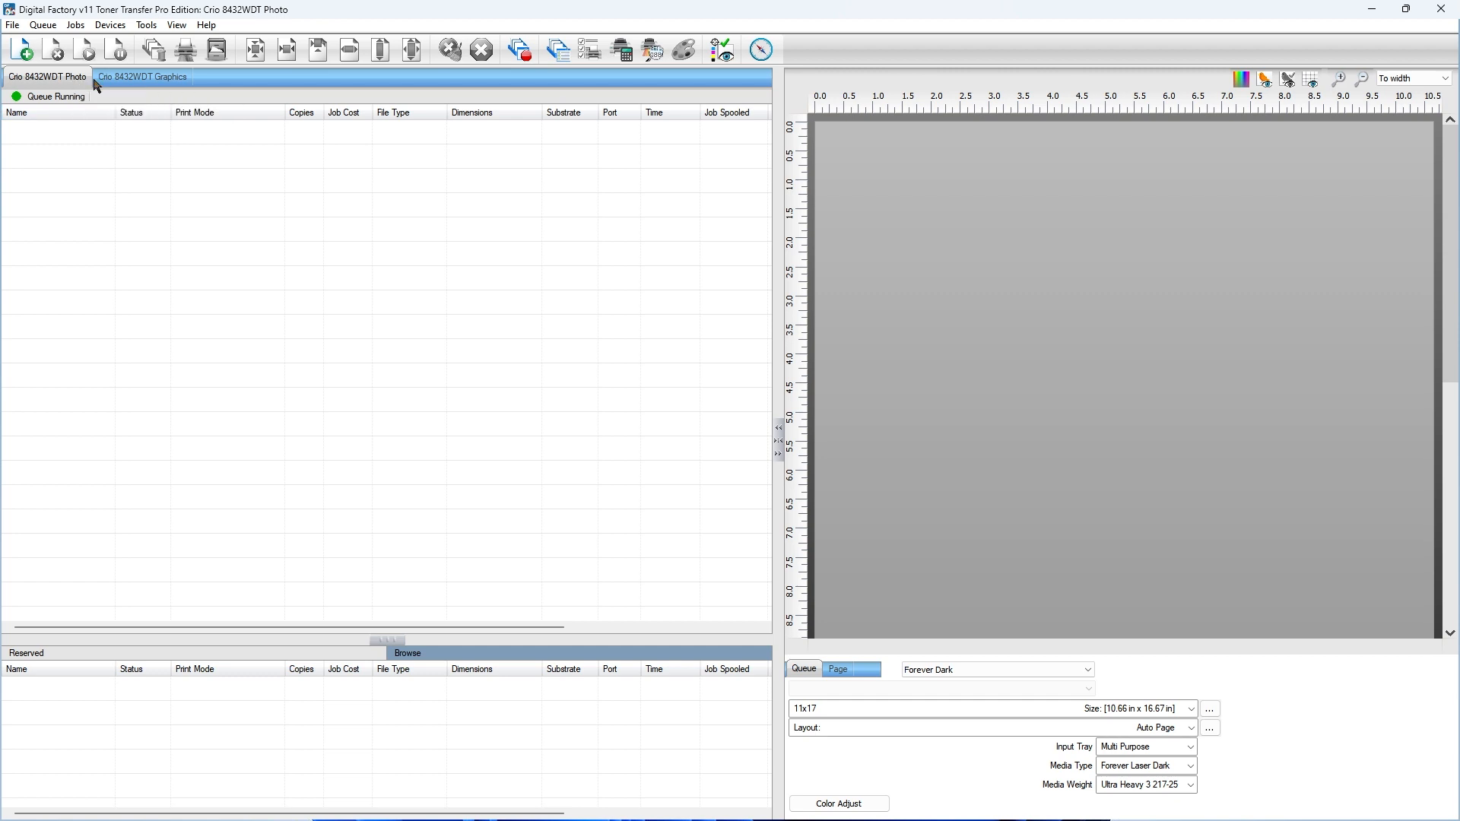
Step: For the Crio 8432WDT Graphics queue, set the print mode to Magic Touch WoW and the media size to A3
{"action": "left_click", "coordinate": [122, 81]}
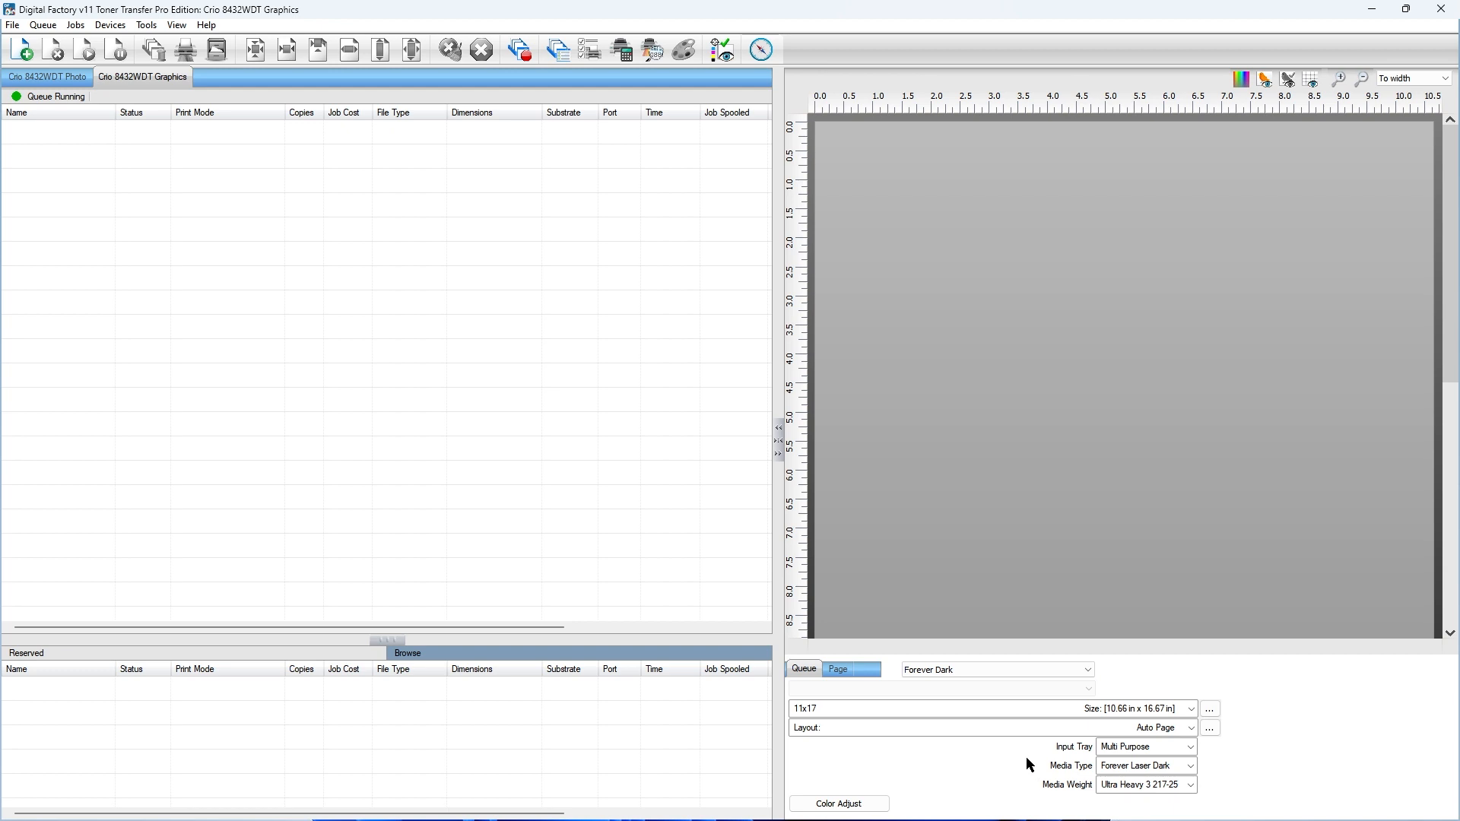
{"action": "left_click", "coordinate": [960, 671]}
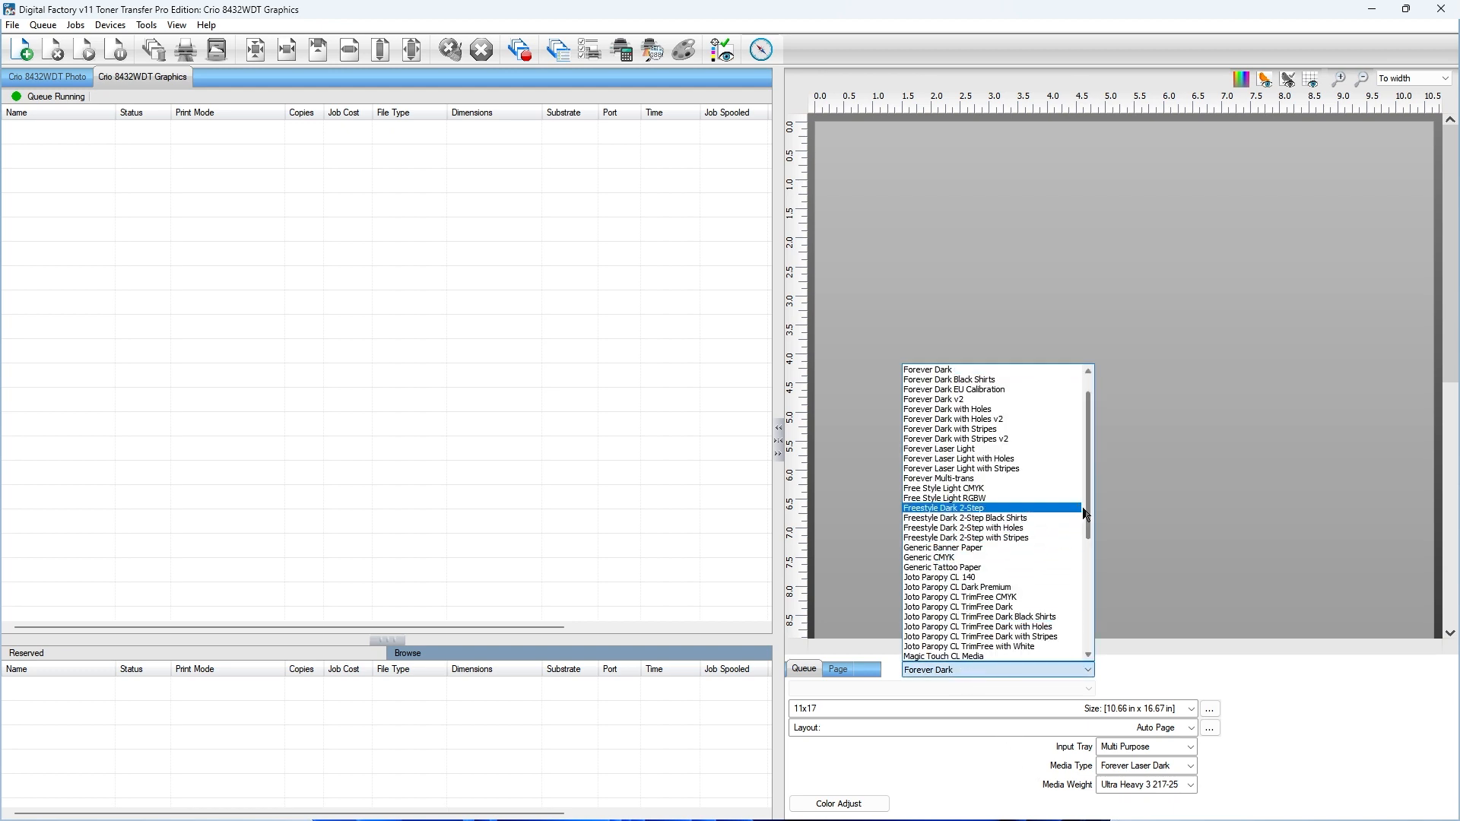
{"action": "left_click_drag", "start_coordinate": [1090, 513], "coordinate": [1089, 603]}
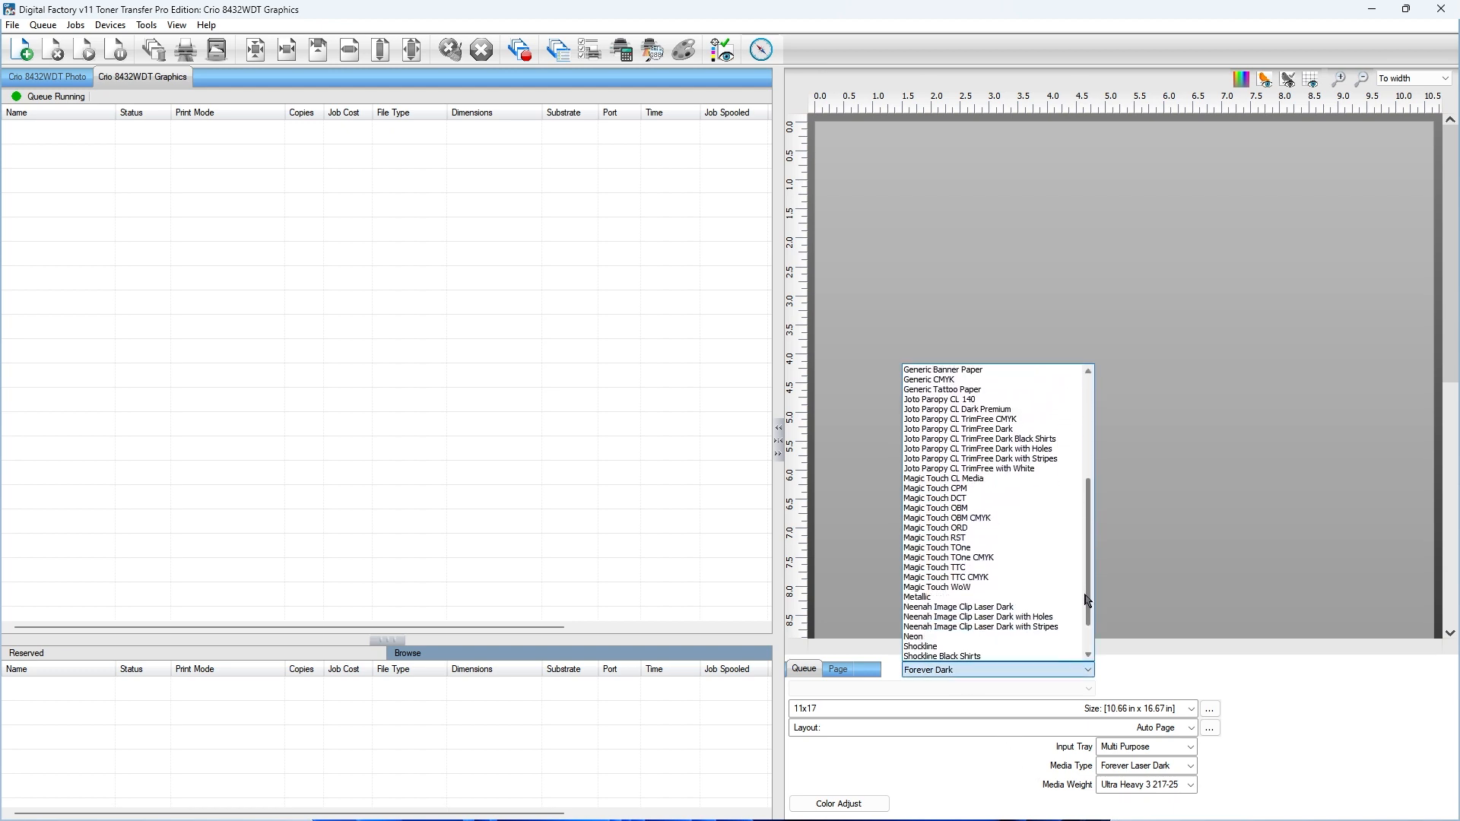
{"action": "left_click", "coordinate": [957, 589]}
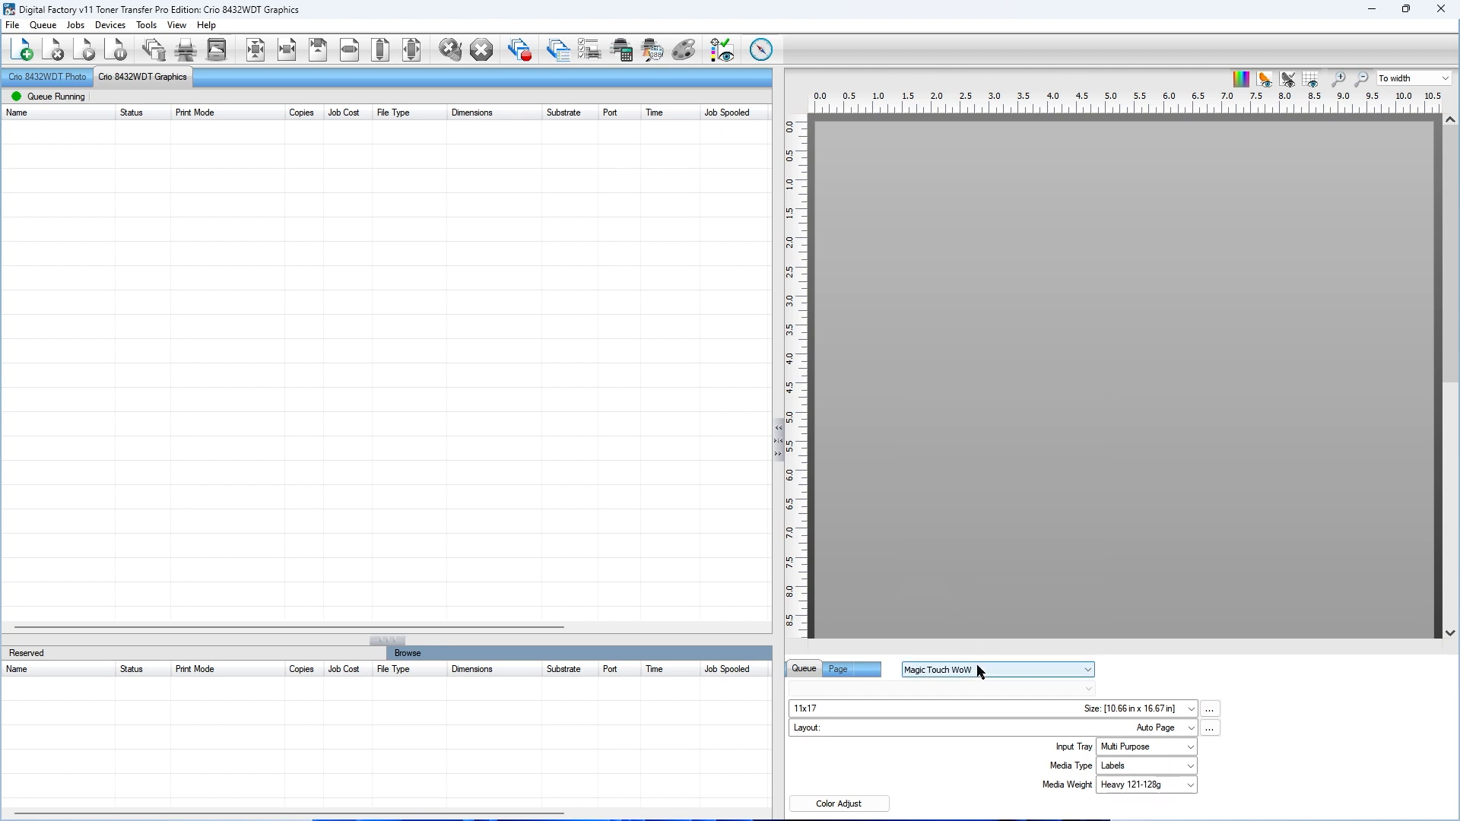
{"action": "left_click", "coordinate": [869, 711]}
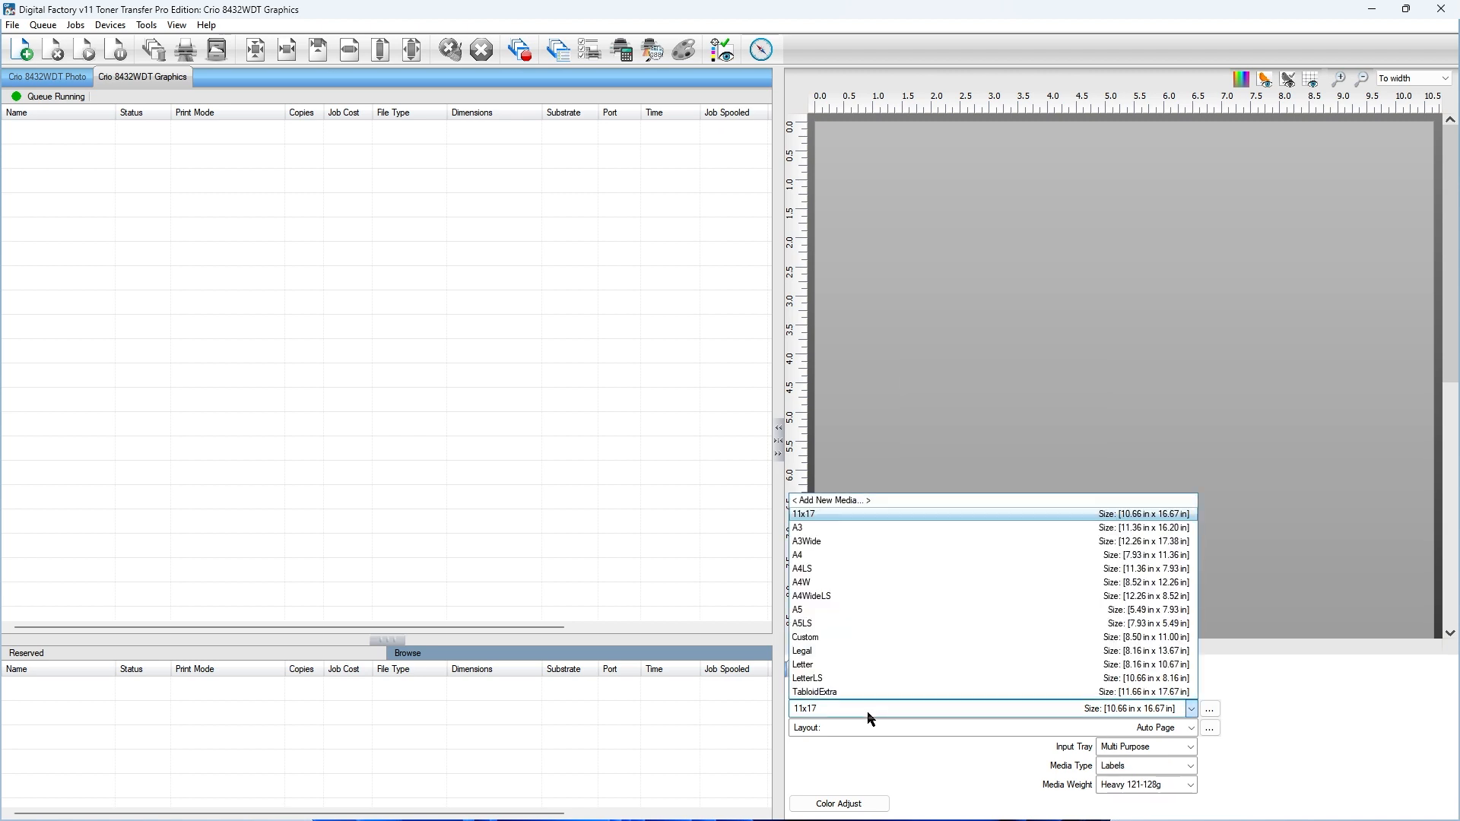
{"action": "left_click", "coordinate": [807, 530]}
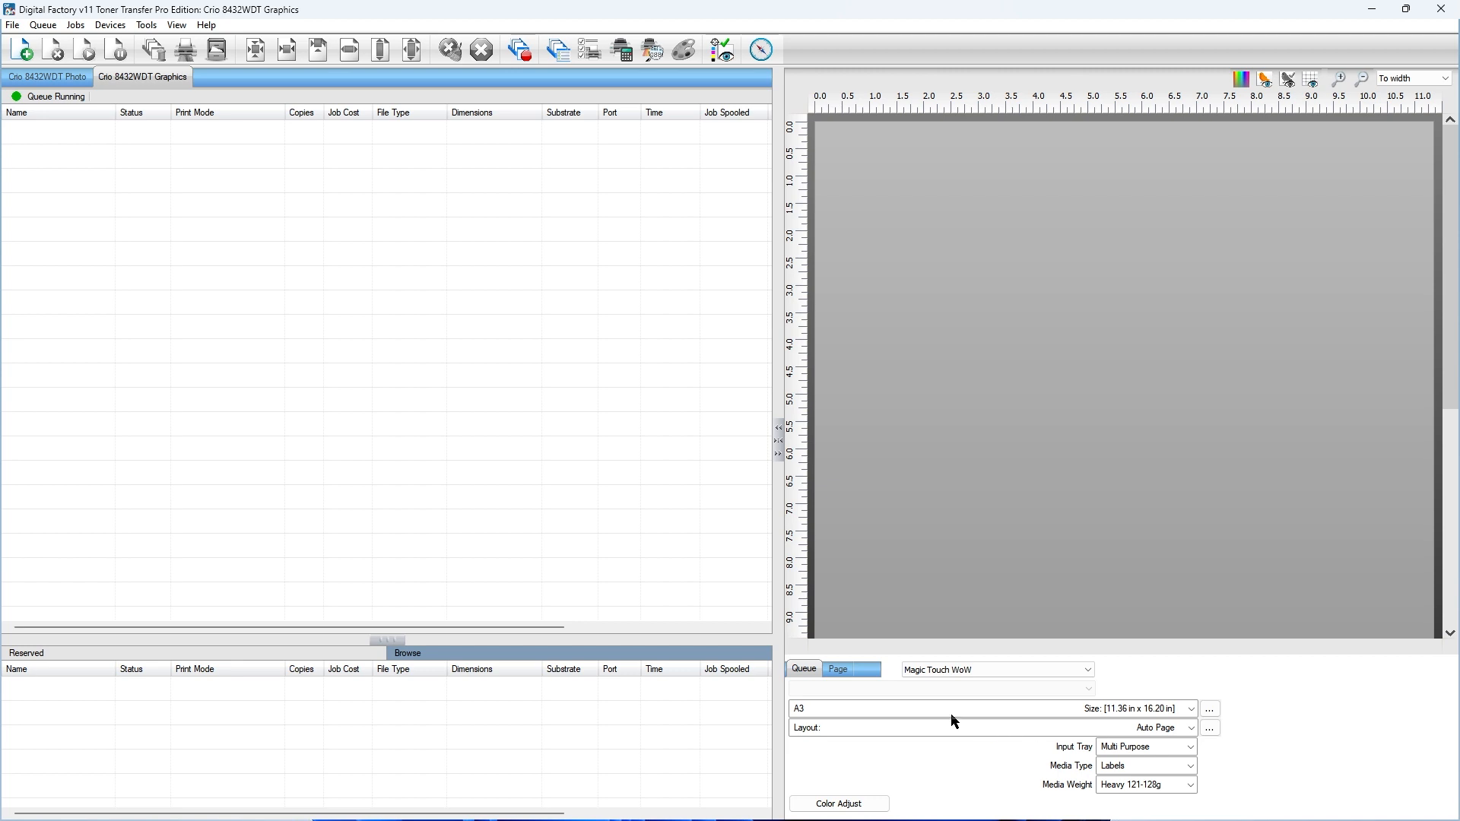
Step: Import the Panda Sk8r image from the Magic Touch Training folder into the Crio 8432WDT Graphics queue and dismiss the resolution notice
{"action": "left_click", "coordinate": [19, 55]}
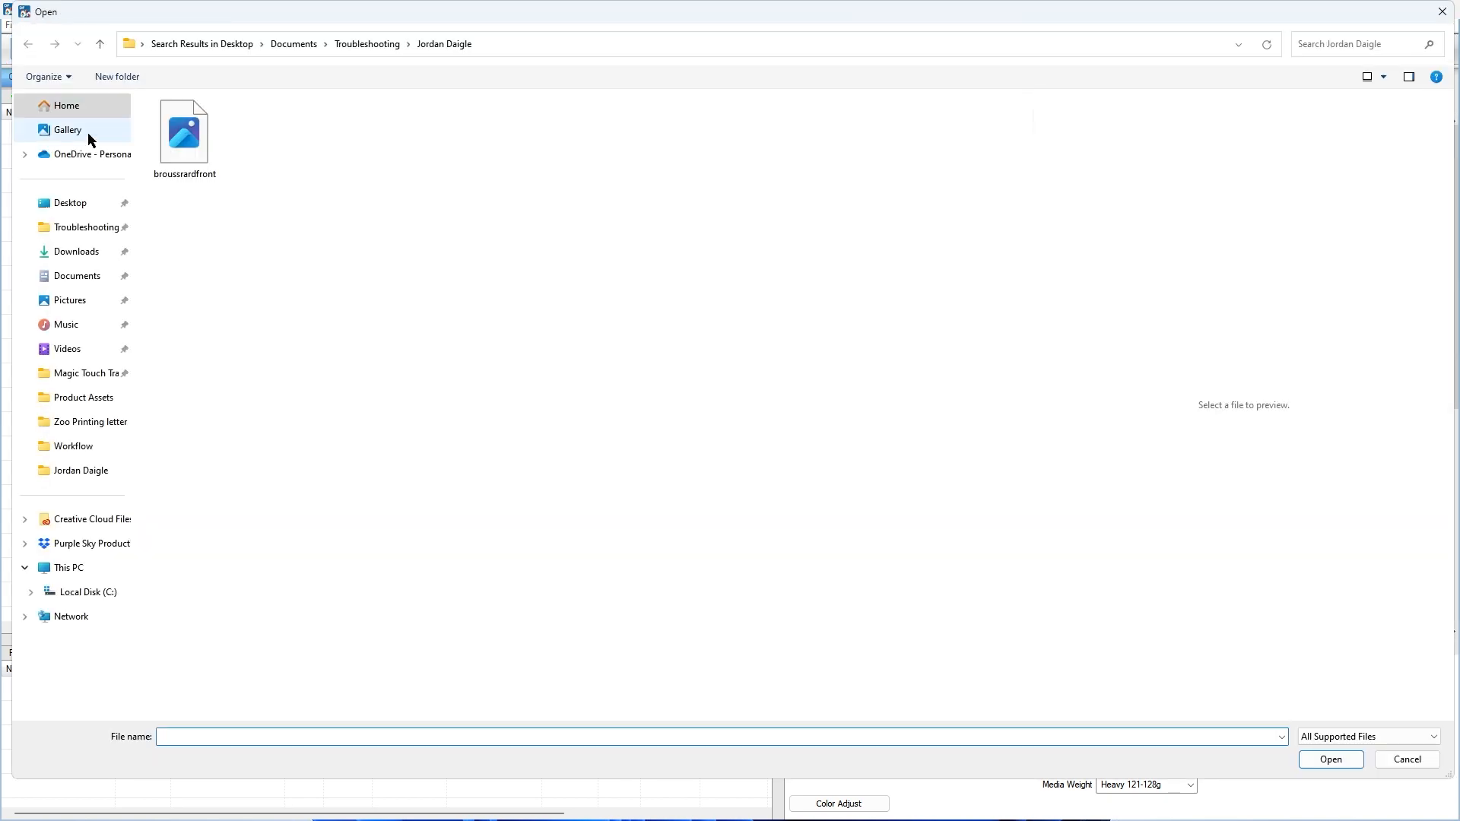
{"action": "left_click", "coordinate": [90, 374]}
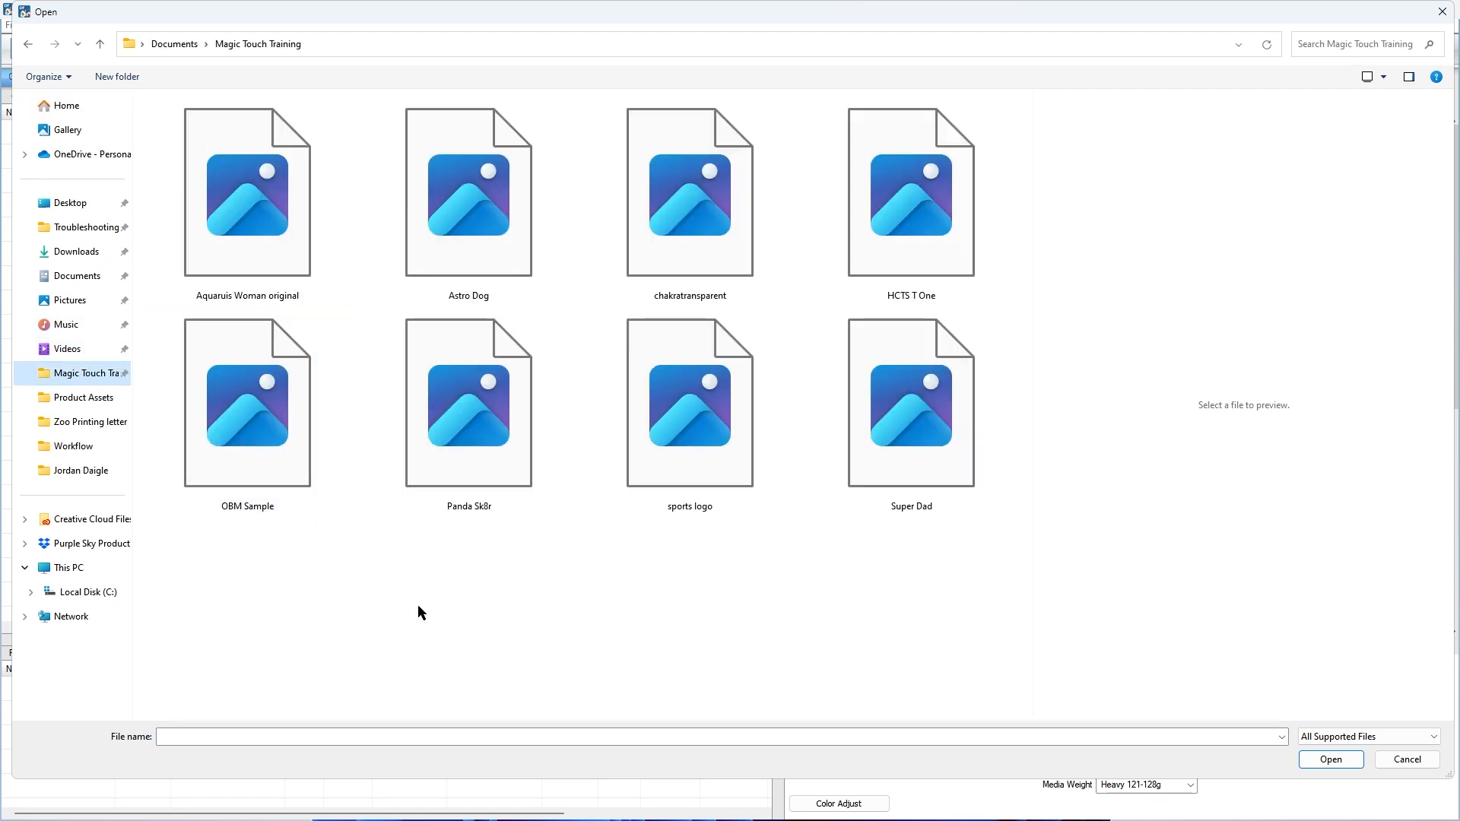
{"action": "double_click", "coordinate": [482, 438]}
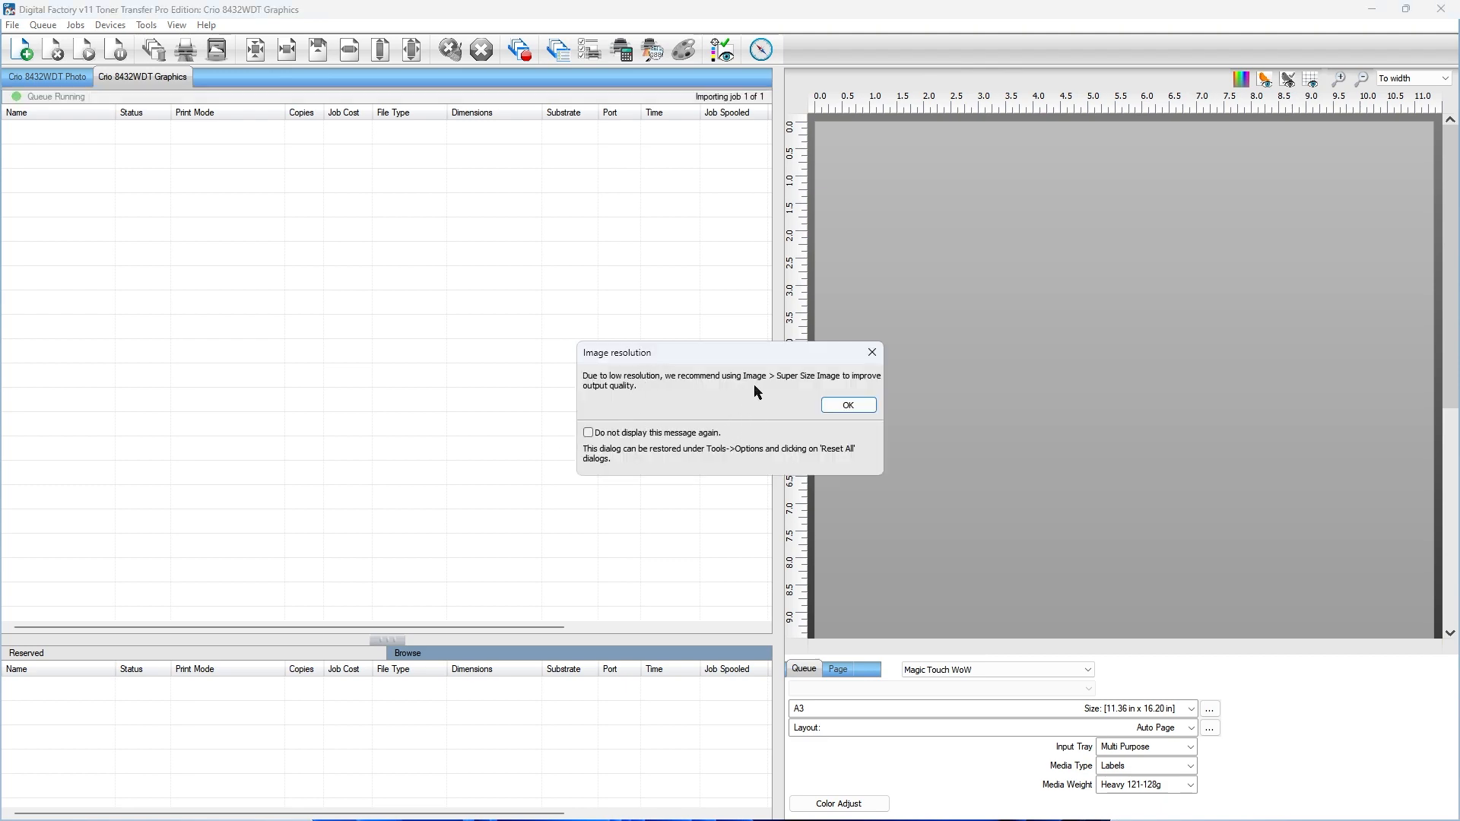
{"action": "left_click", "coordinate": [847, 406]}
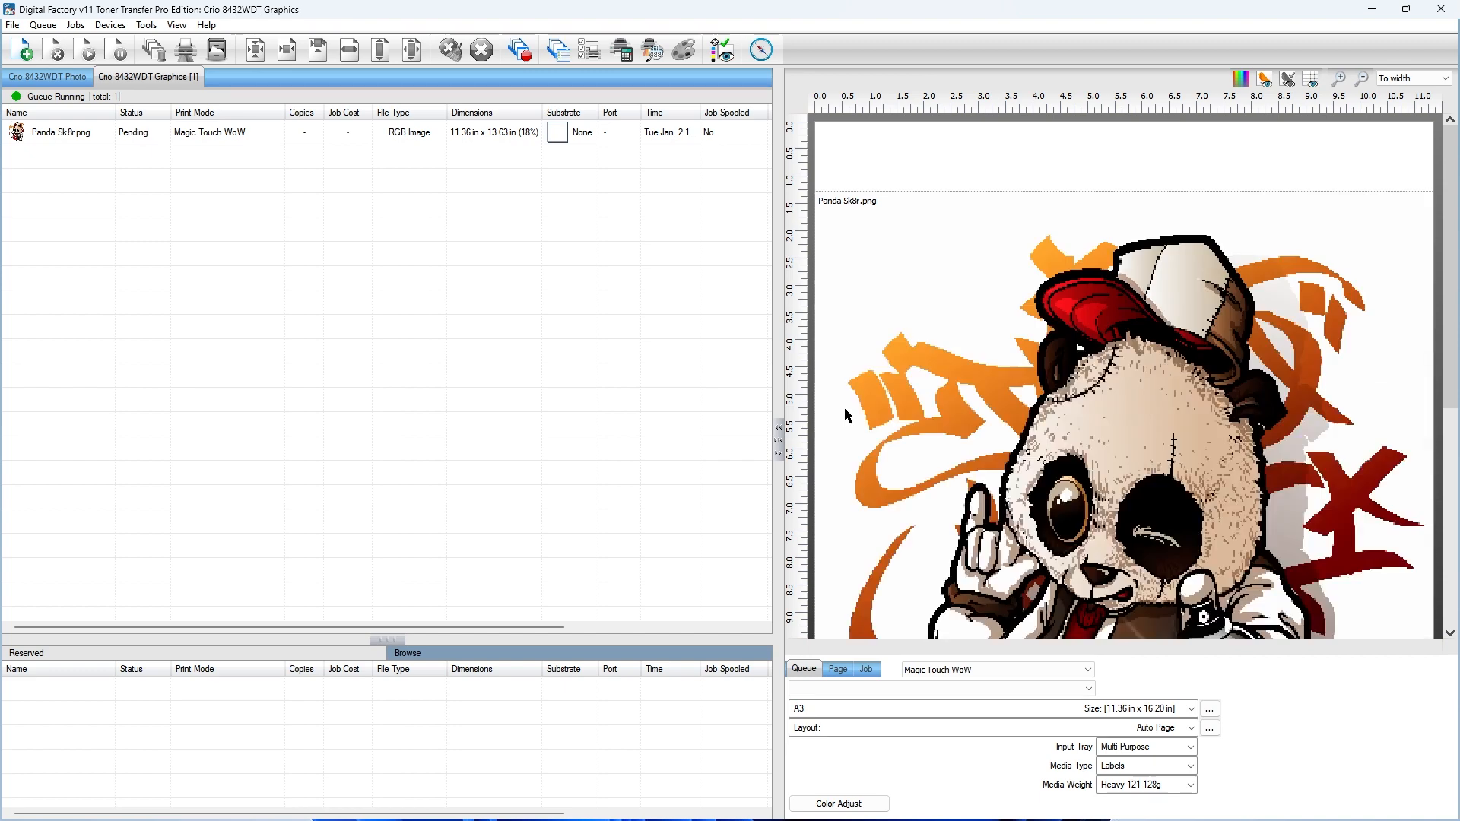
Step: Set the preview zoom to To fit with the Panda Sk8r.png job selected
{"action": "left_click", "coordinate": [1028, 412]}
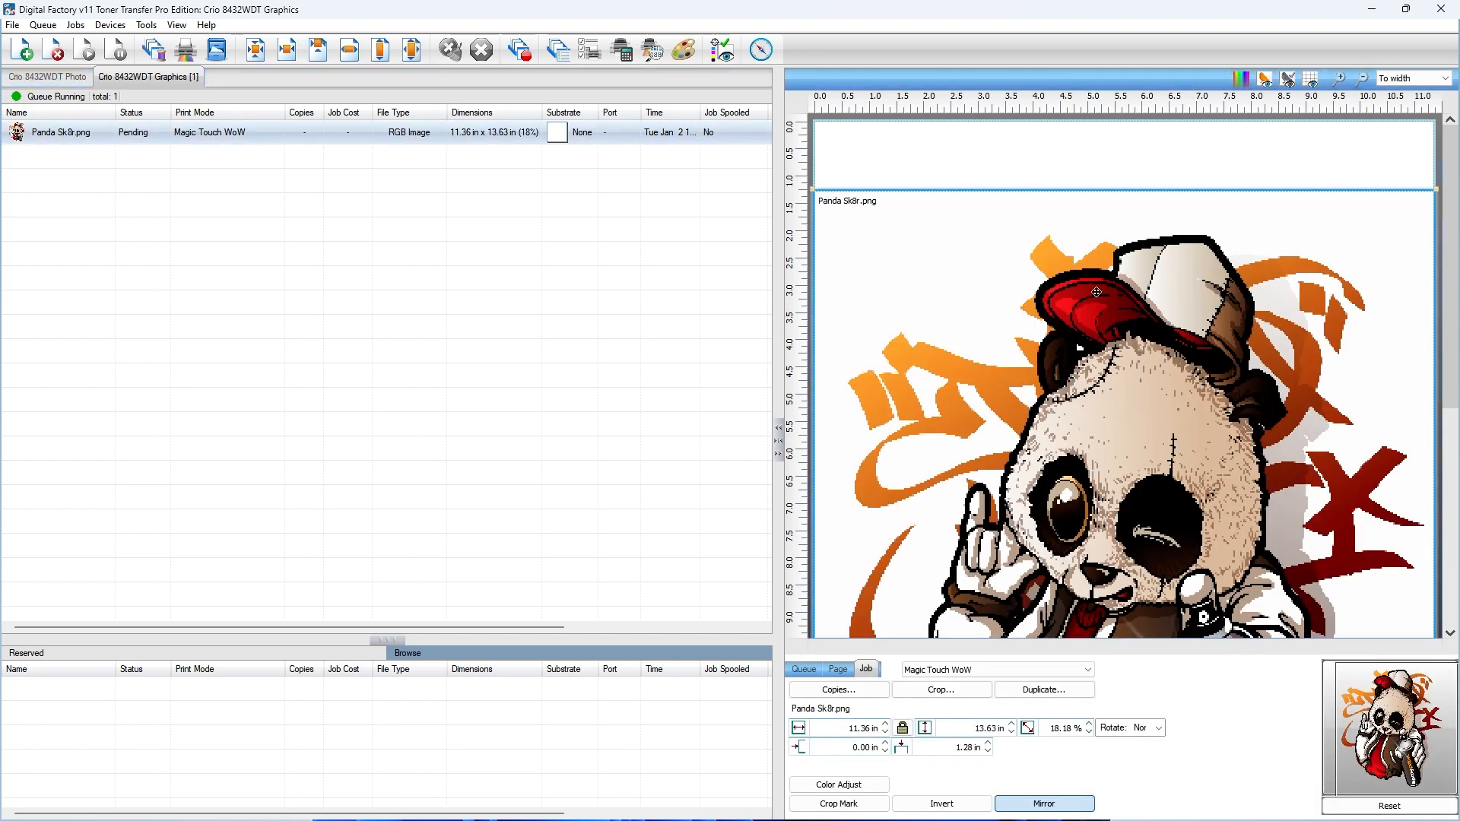
{"action": "left_click", "coordinate": [1399, 78]}
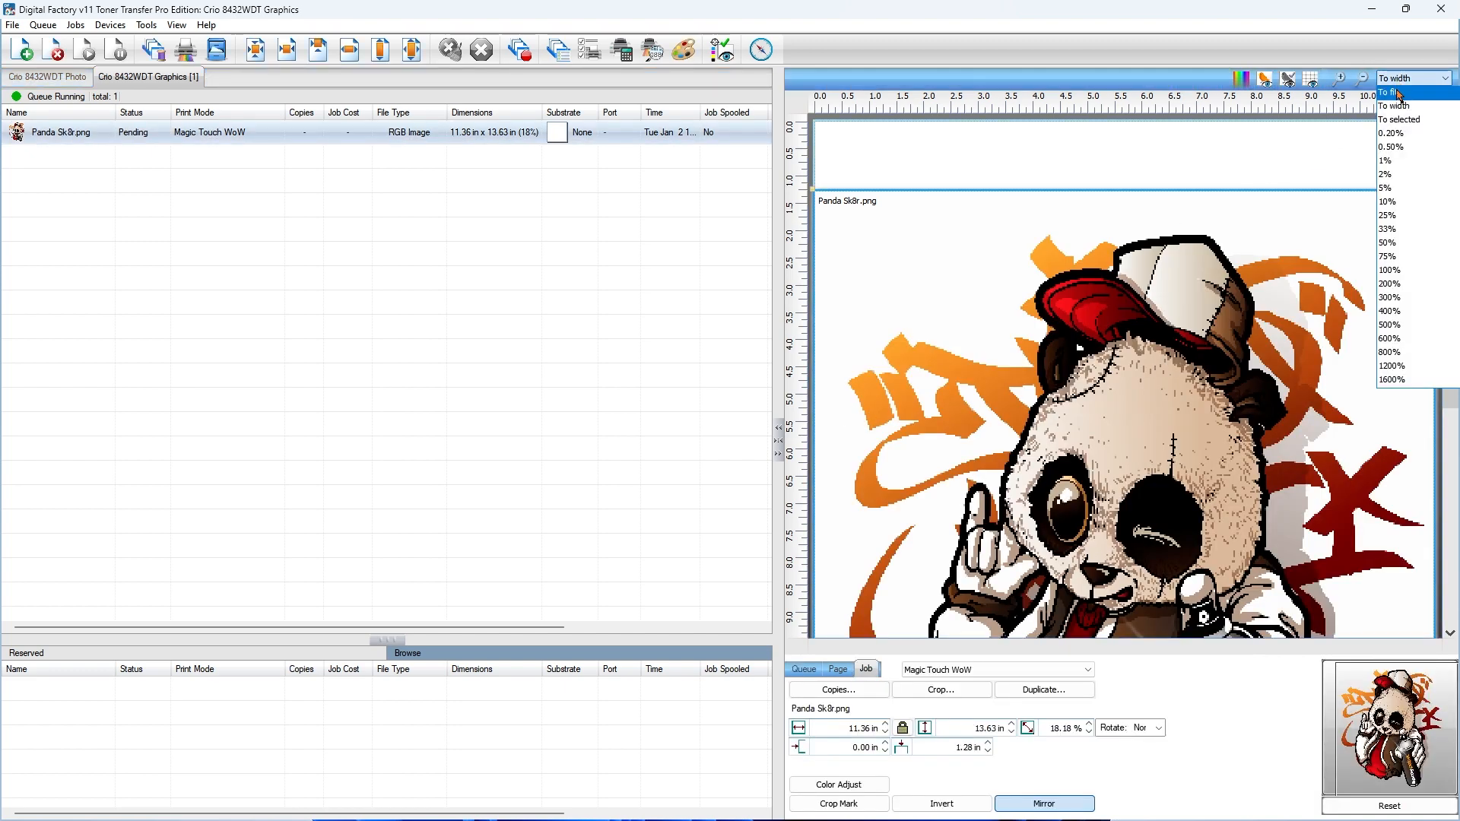
{"action": "left_click", "coordinate": [1398, 92]}
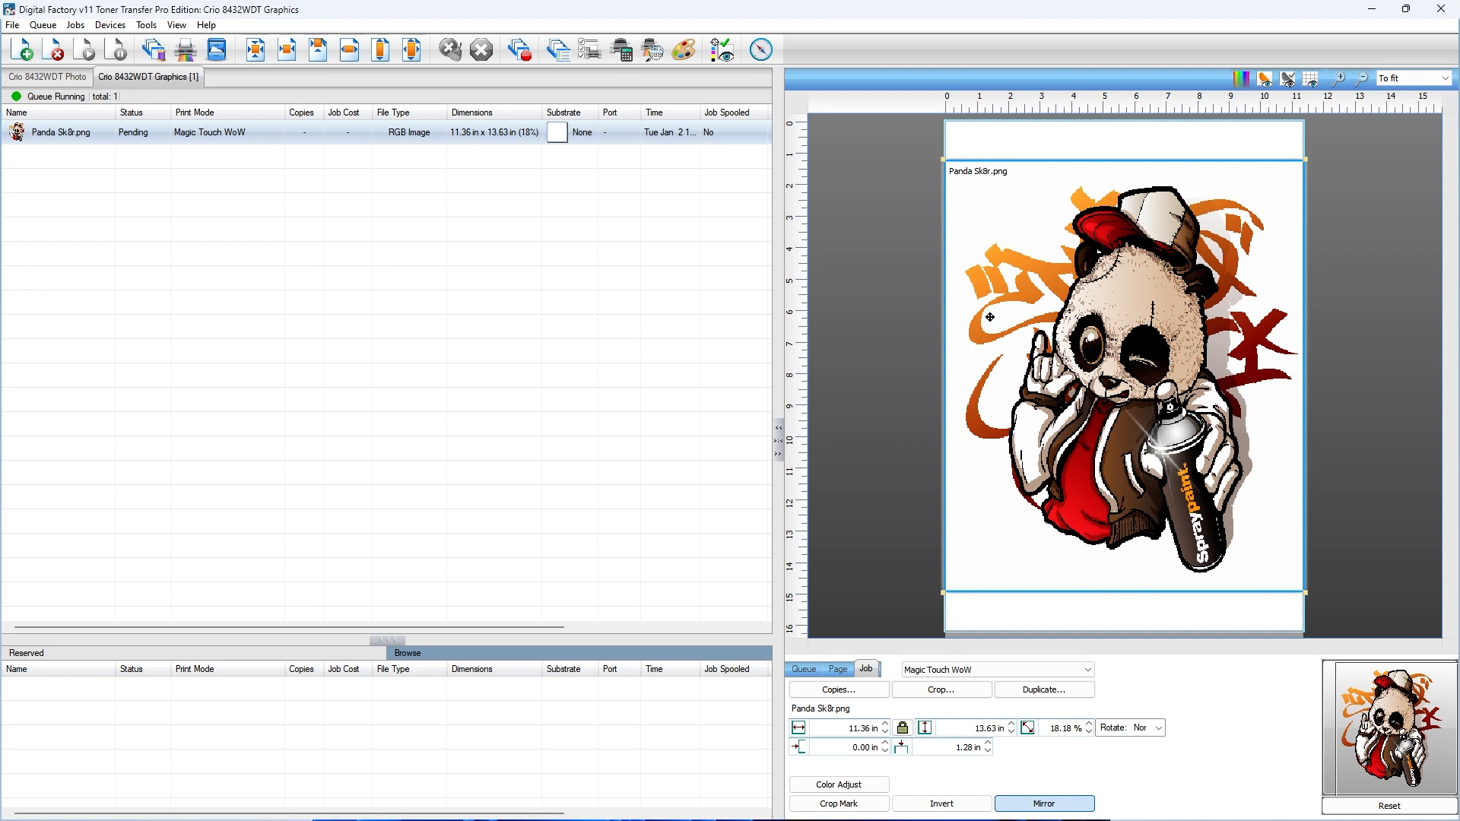
Step: Delete the Panda Sk8r.png job from the Crio 8432WDT Graphics queue
{"action": "left_click", "coordinate": [59, 133]}
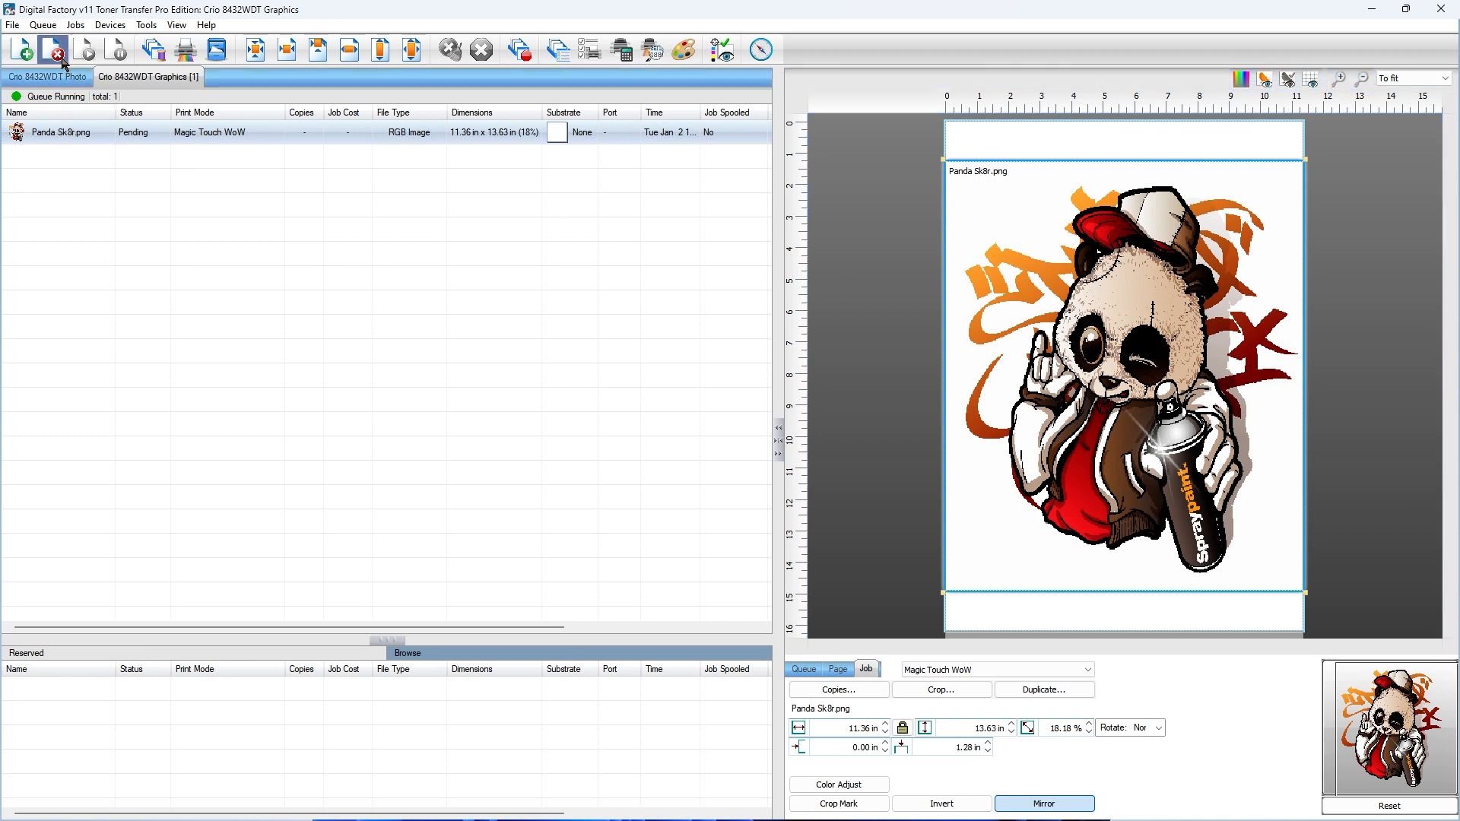
{"action": "left_click", "coordinate": [53, 50]}
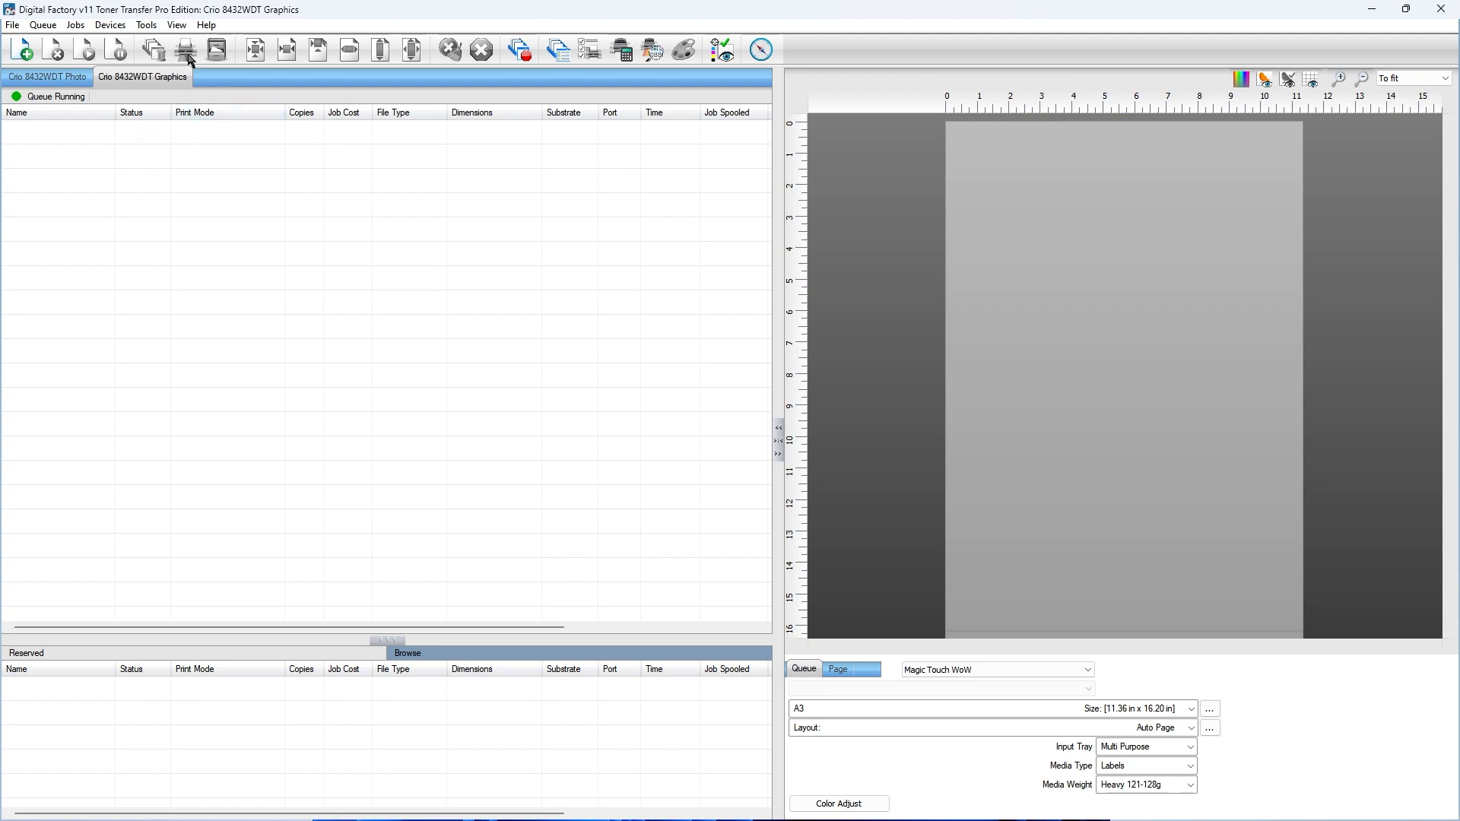
Step: In the program options, set the preview quality to Very high and save the change
{"action": "left_click", "coordinate": [149, 31]}
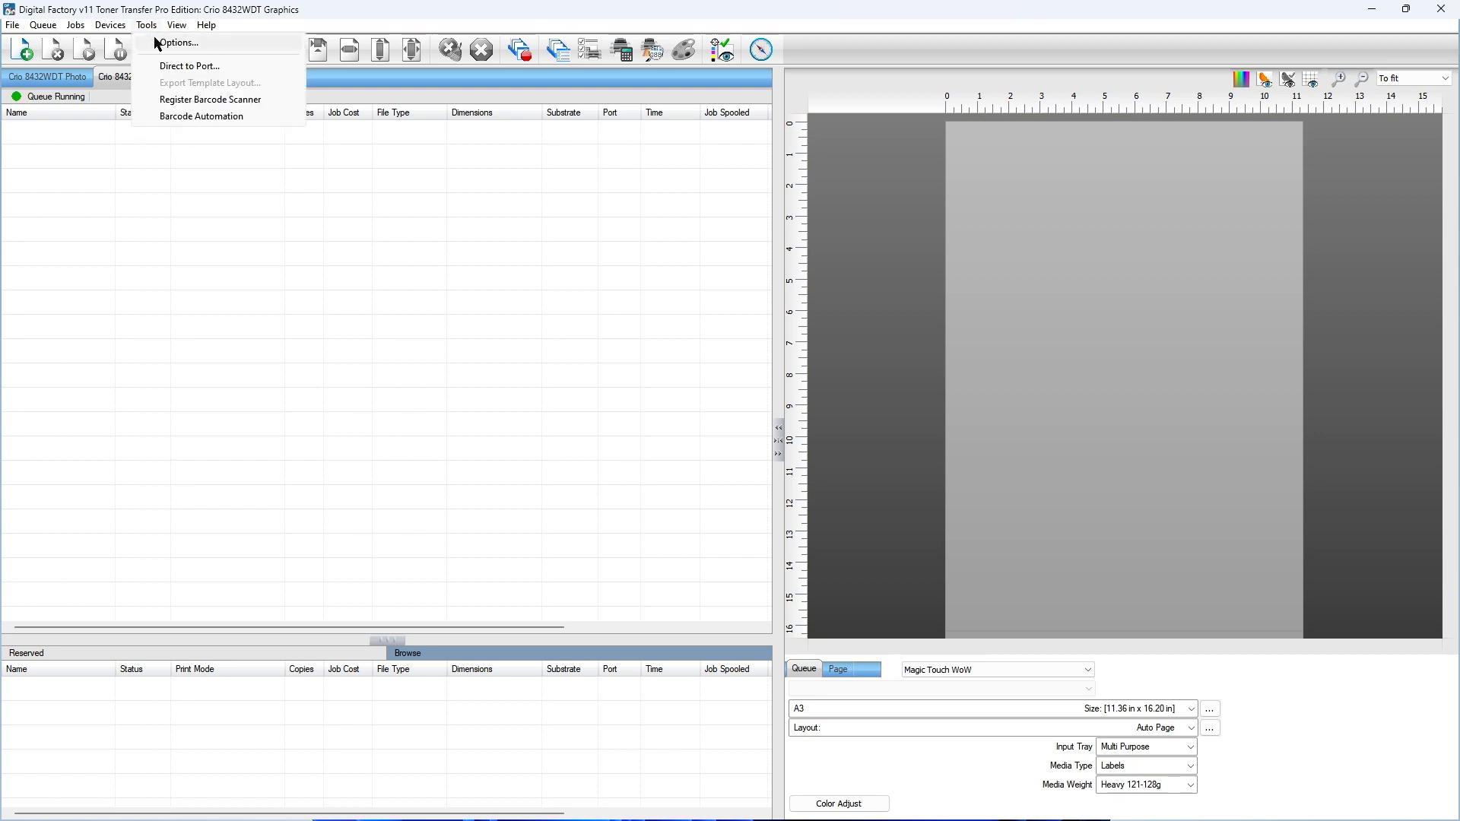
{"action": "left_click", "coordinate": [194, 48]}
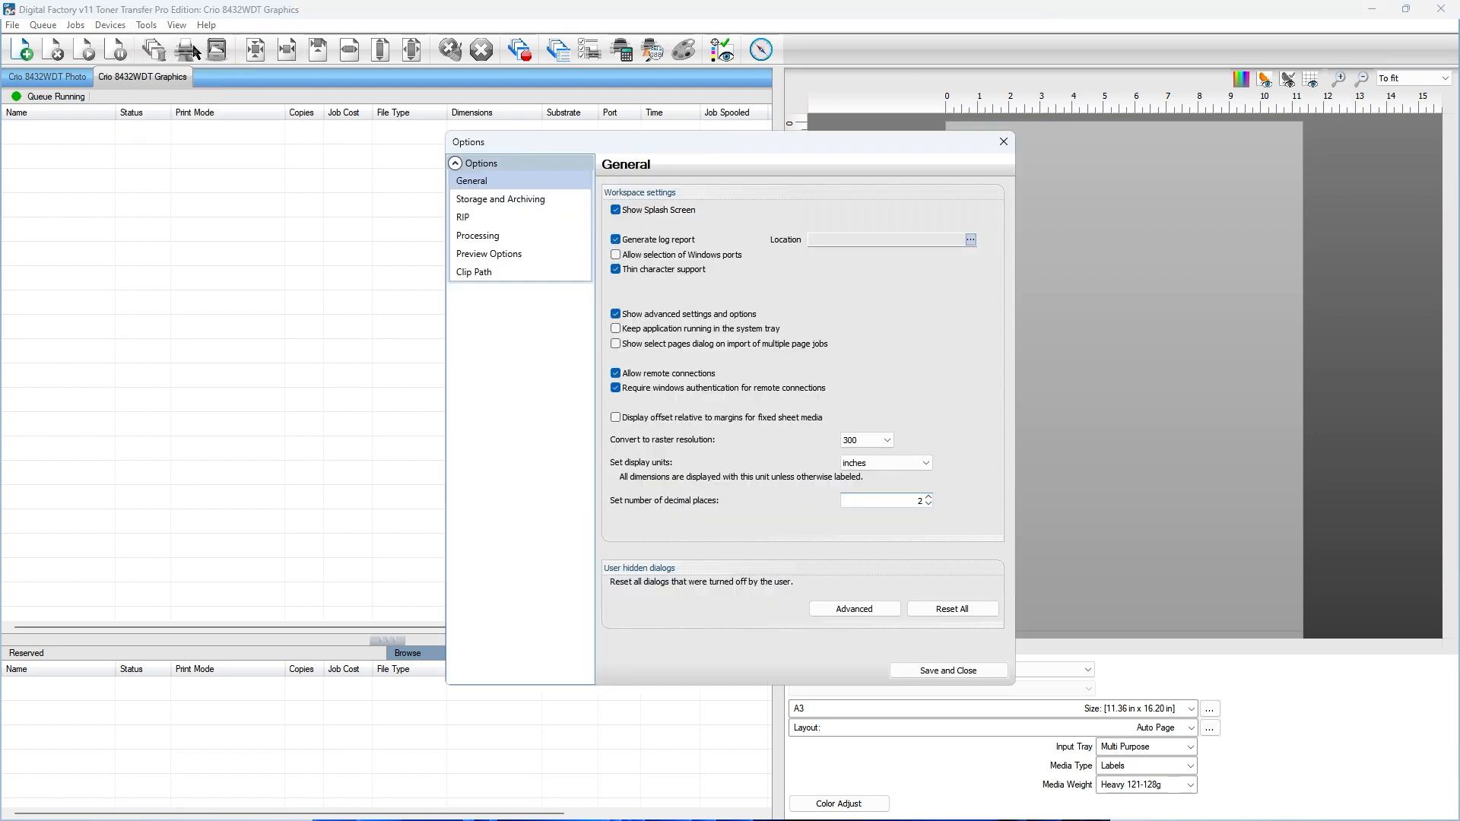
{"action": "left_click", "coordinate": [495, 261]}
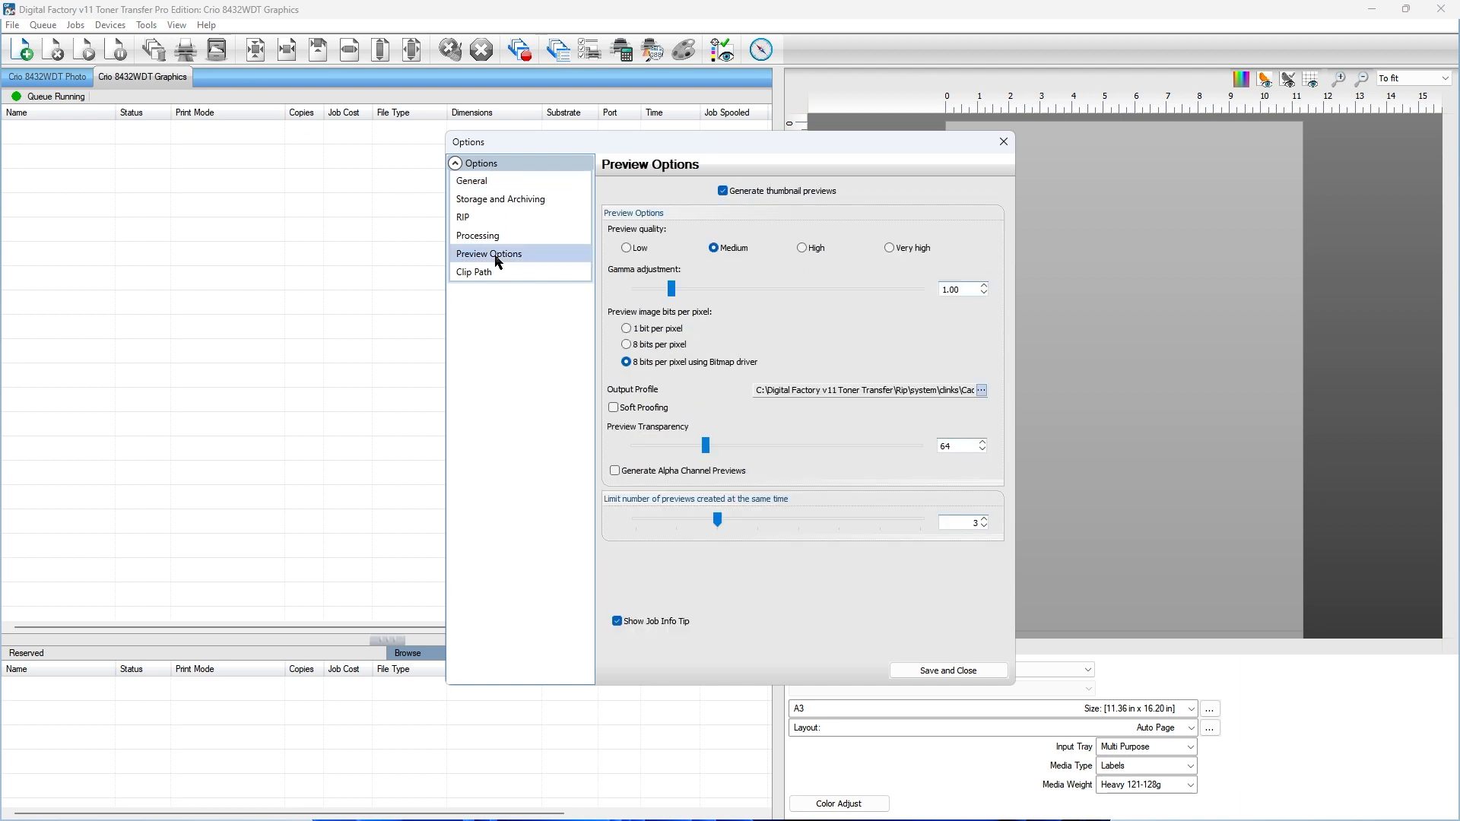
{"action": "left_click", "coordinate": [888, 251]}
{"action": "left_click", "coordinate": [929, 674]}
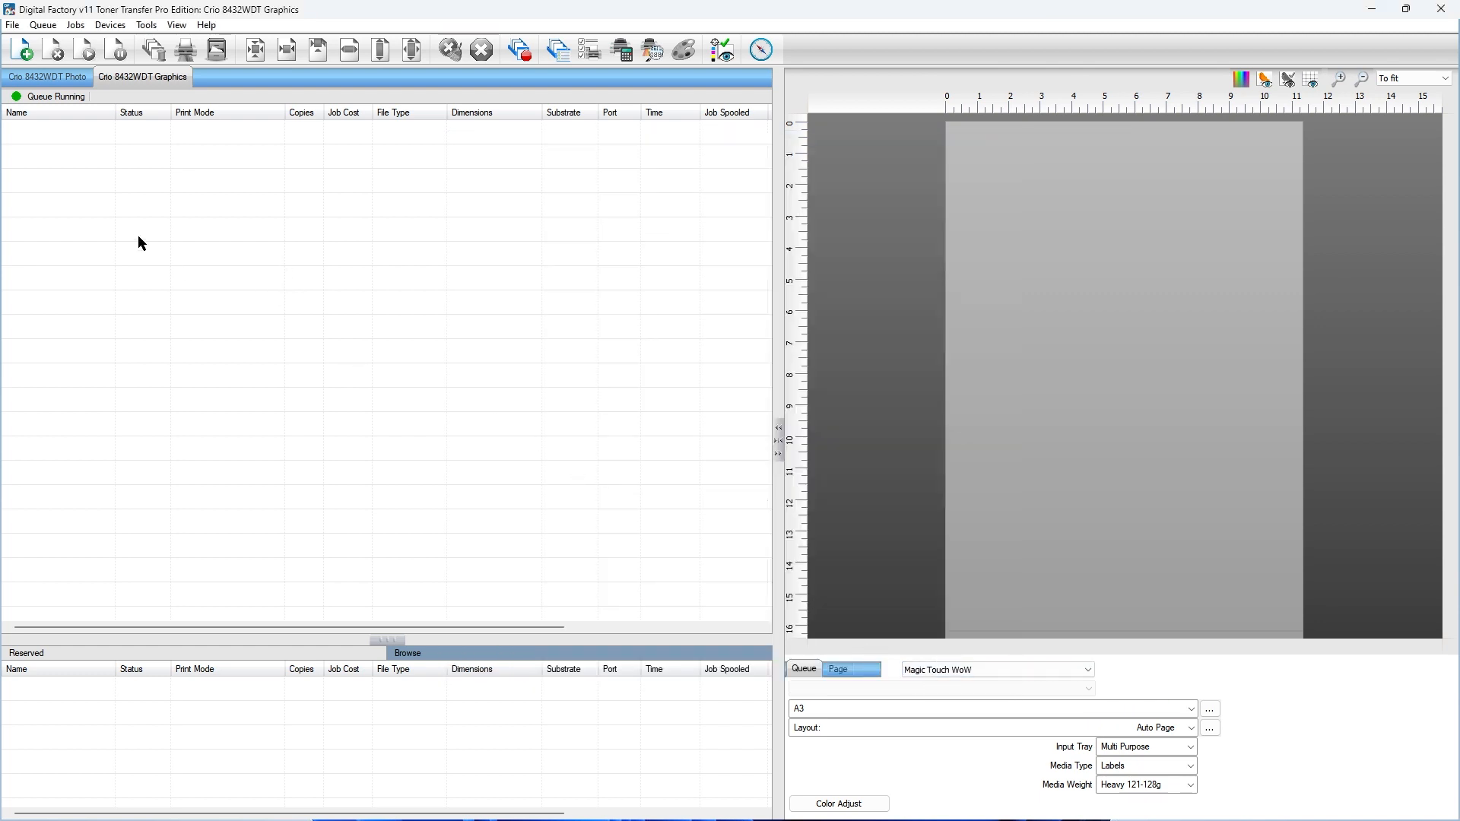
Step: Import the Panda Sk8r image again into the Crio 8432WDT Graphics queue and dismiss the resolution notice
{"action": "left_click", "coordinate": [22, 50]}
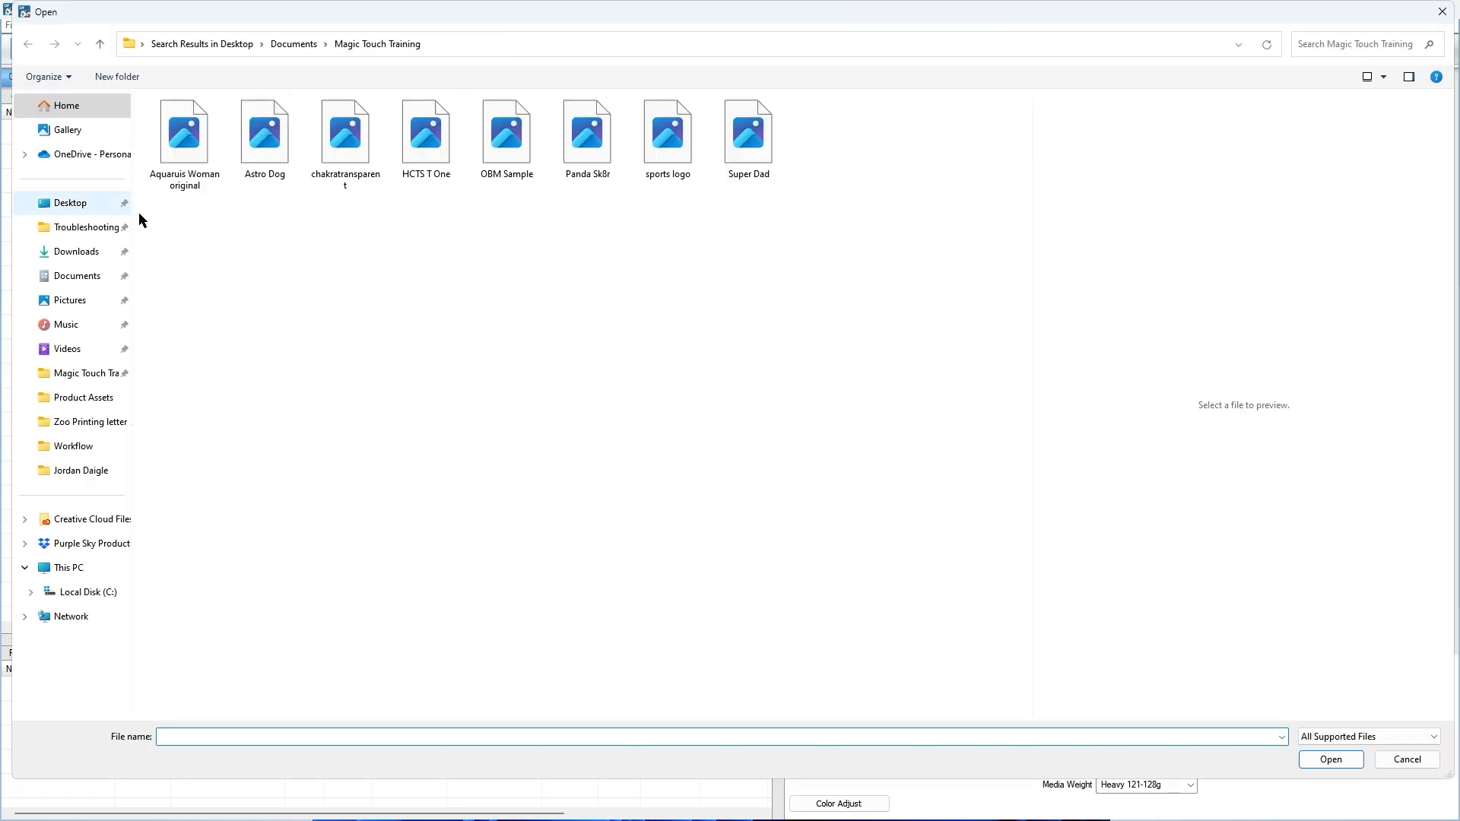
{"action": "double_click", "coordinate": [588, 135]}
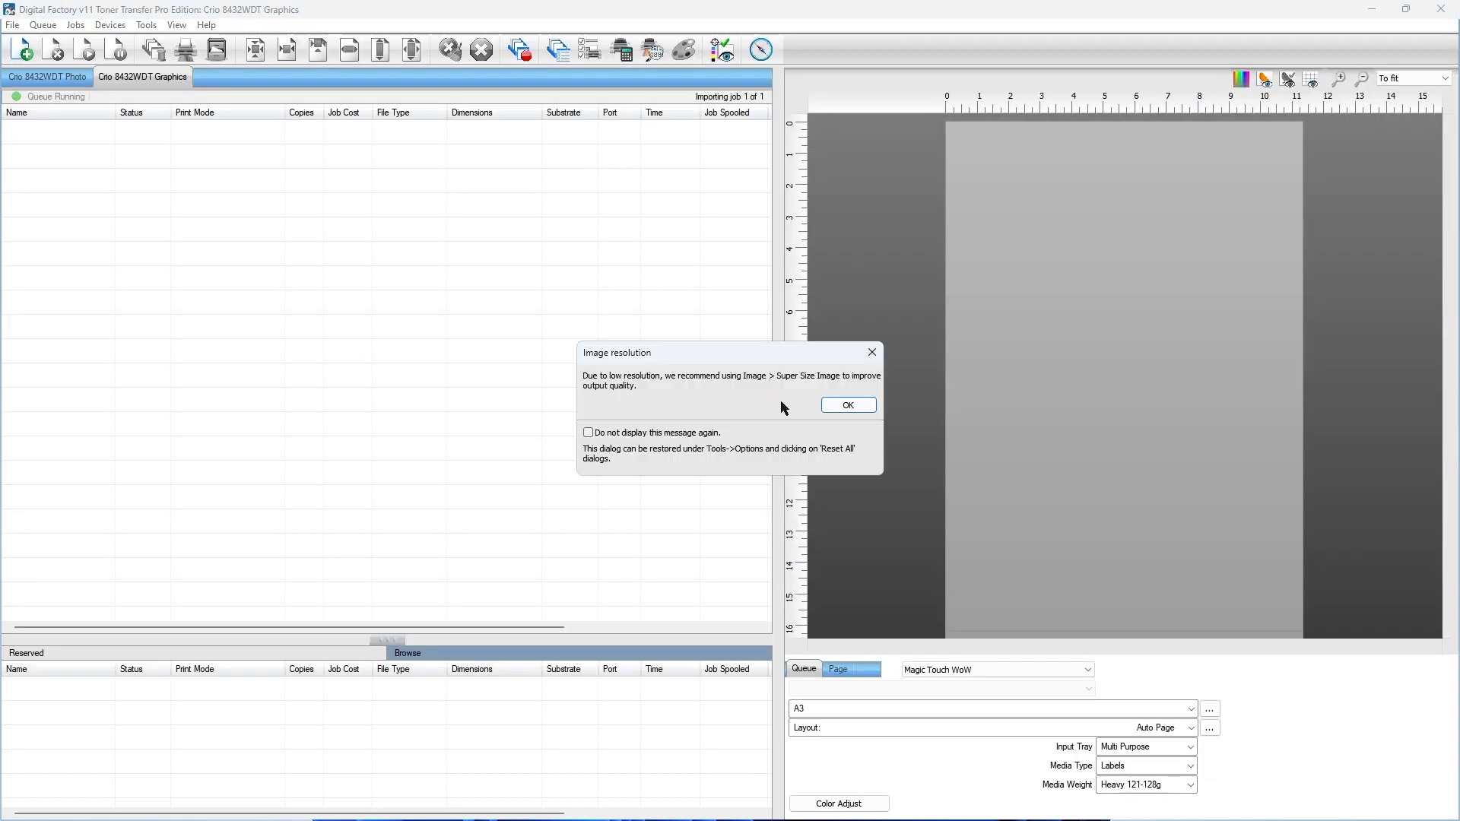
{"action": "left_click", "coordinate": [835, 416]}
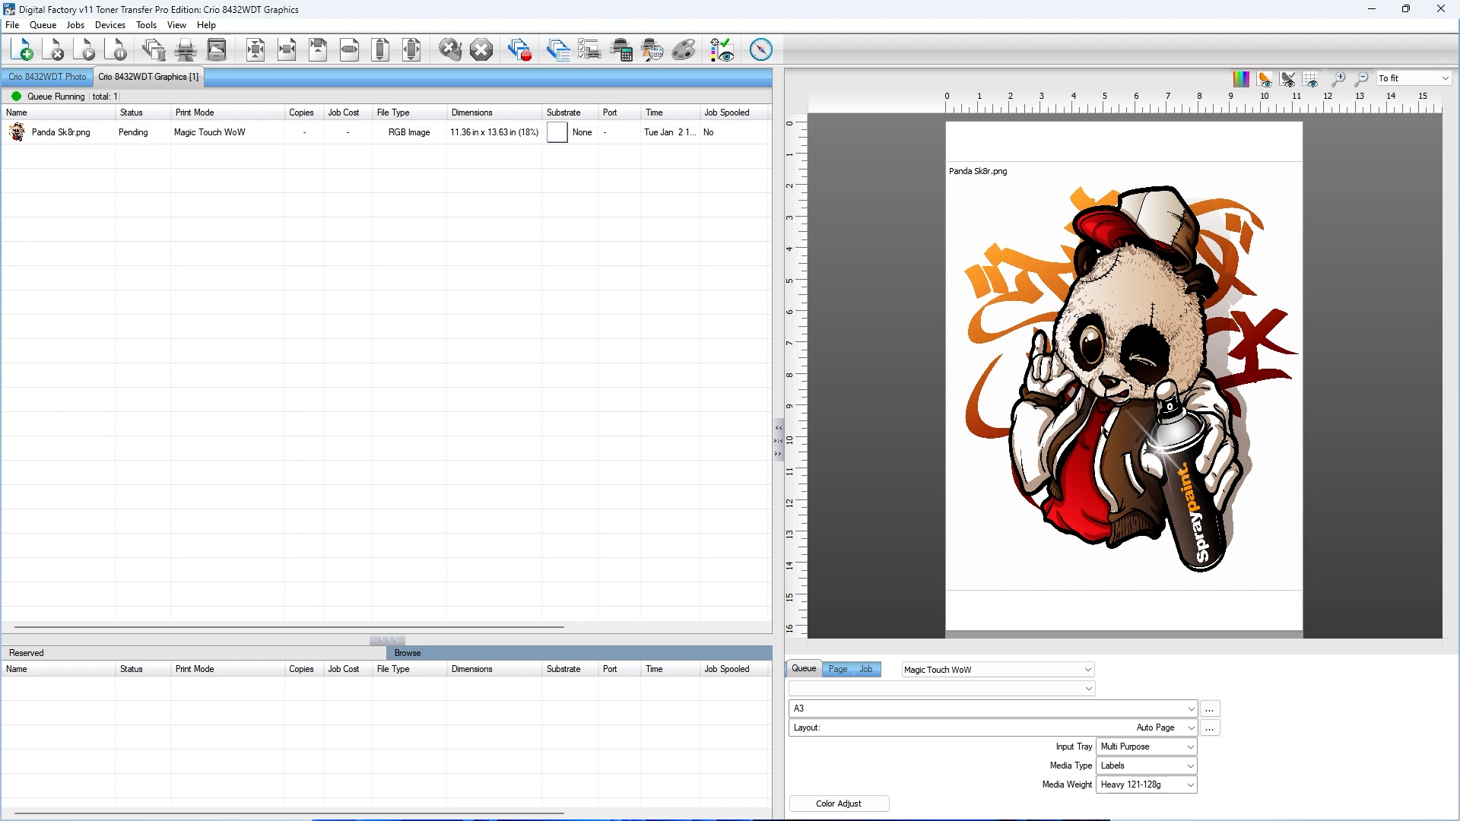
Step: Print the Panda Sk8r.png job from the Crio 8432WDT Graphics queue and wait for it to finish
{"action": "left_click", "coordinate": [196, 134]}
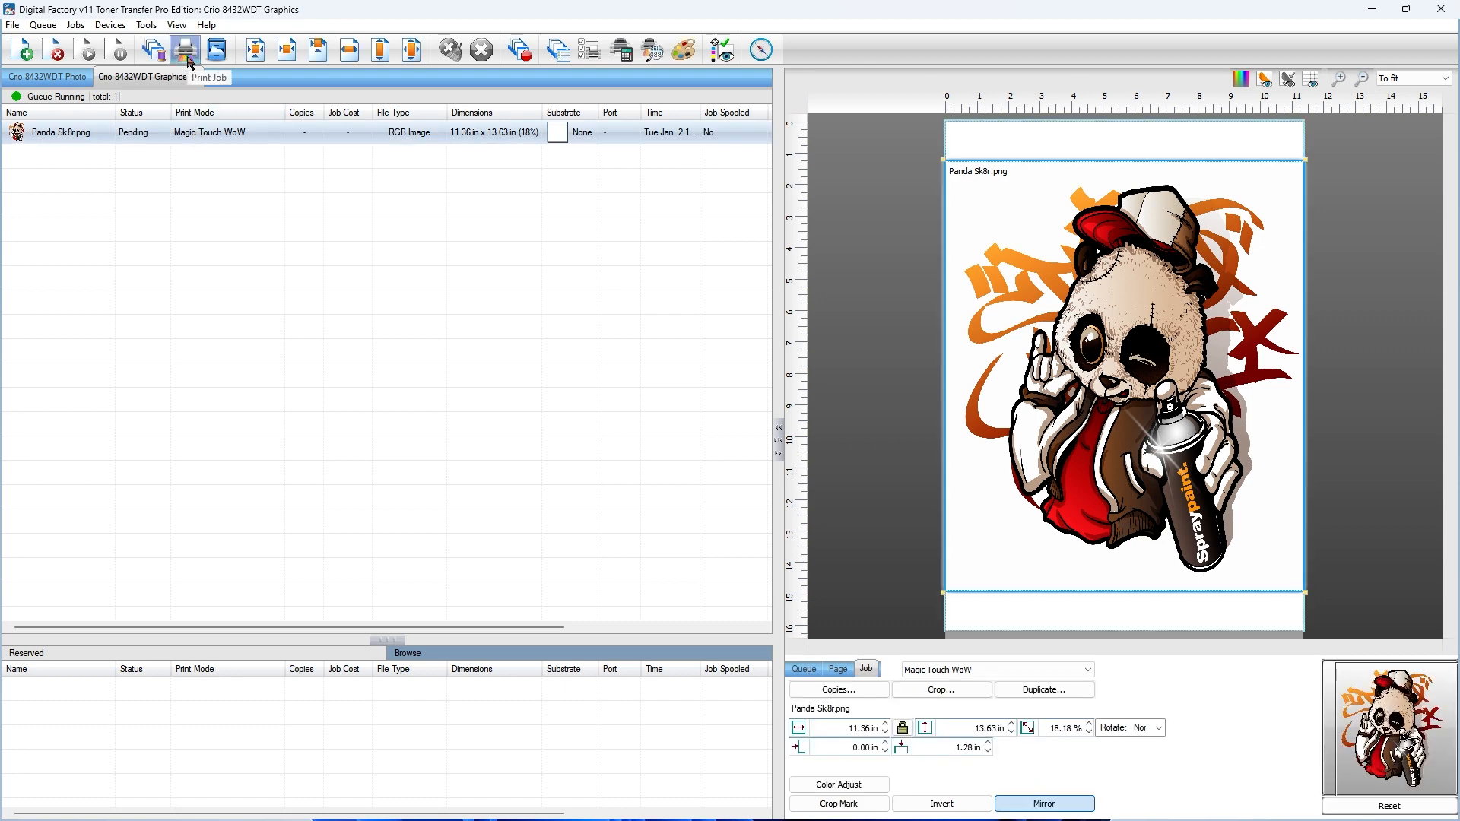
{"action": "left_click", "coordinate": [186, 53]}
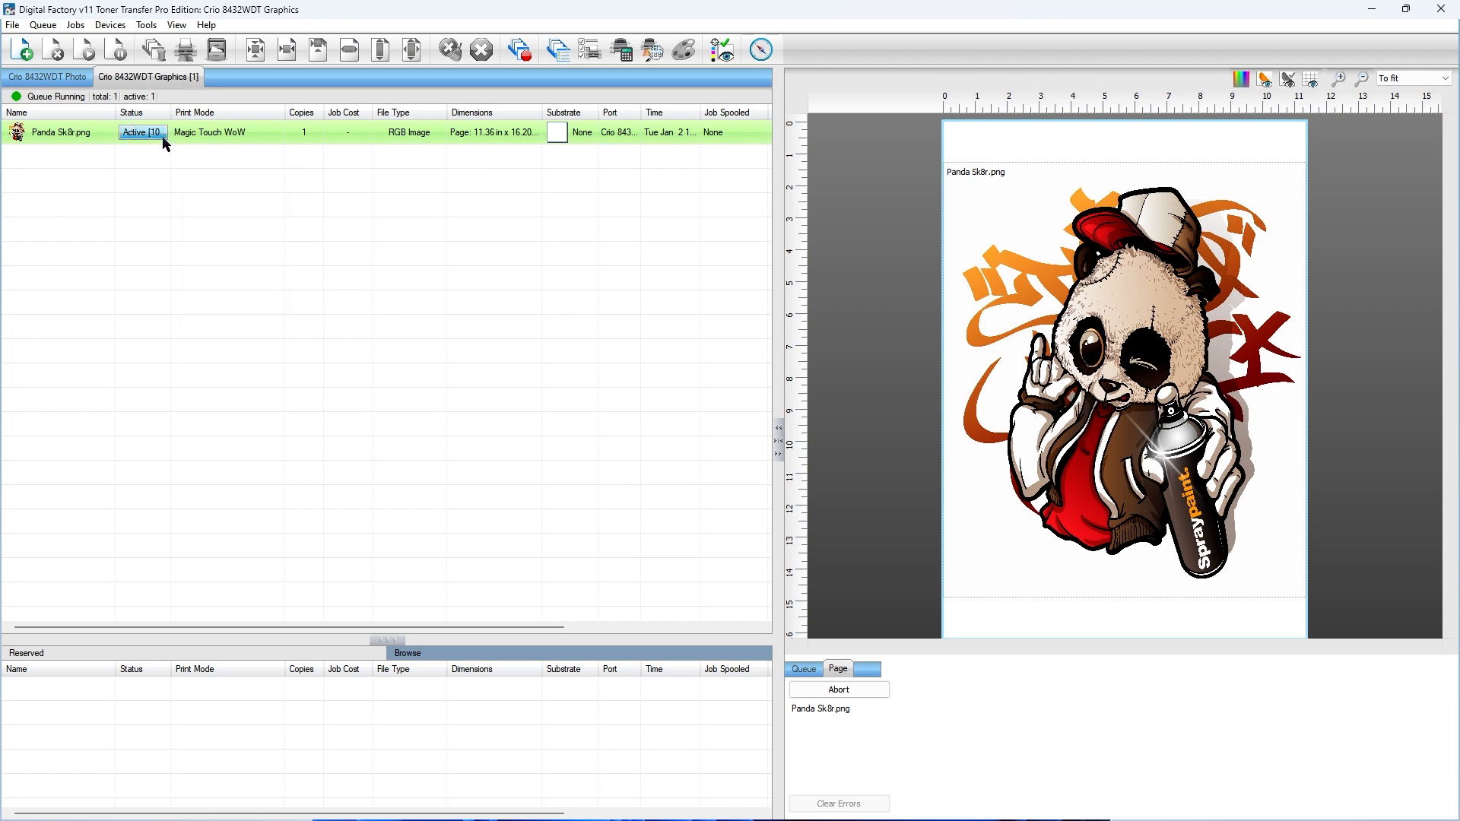
{"action": "mouse_move", "coordinate": [194, 139]}
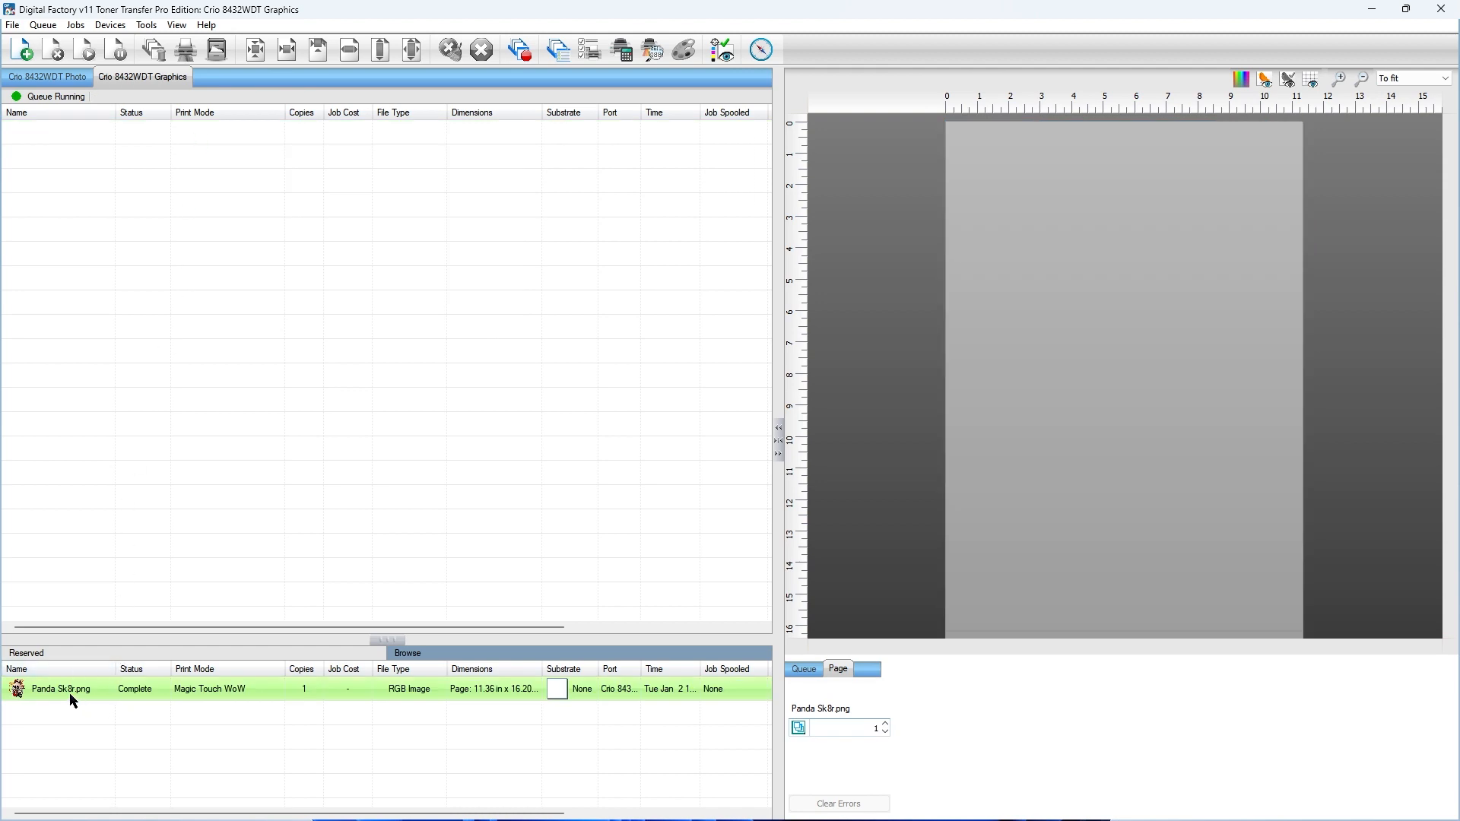
Step: Select the finished Panda Sk8r.png job among the reserved jobs and close Digital Factory
{"action": "left_click", "coordinate": [64, 695]}
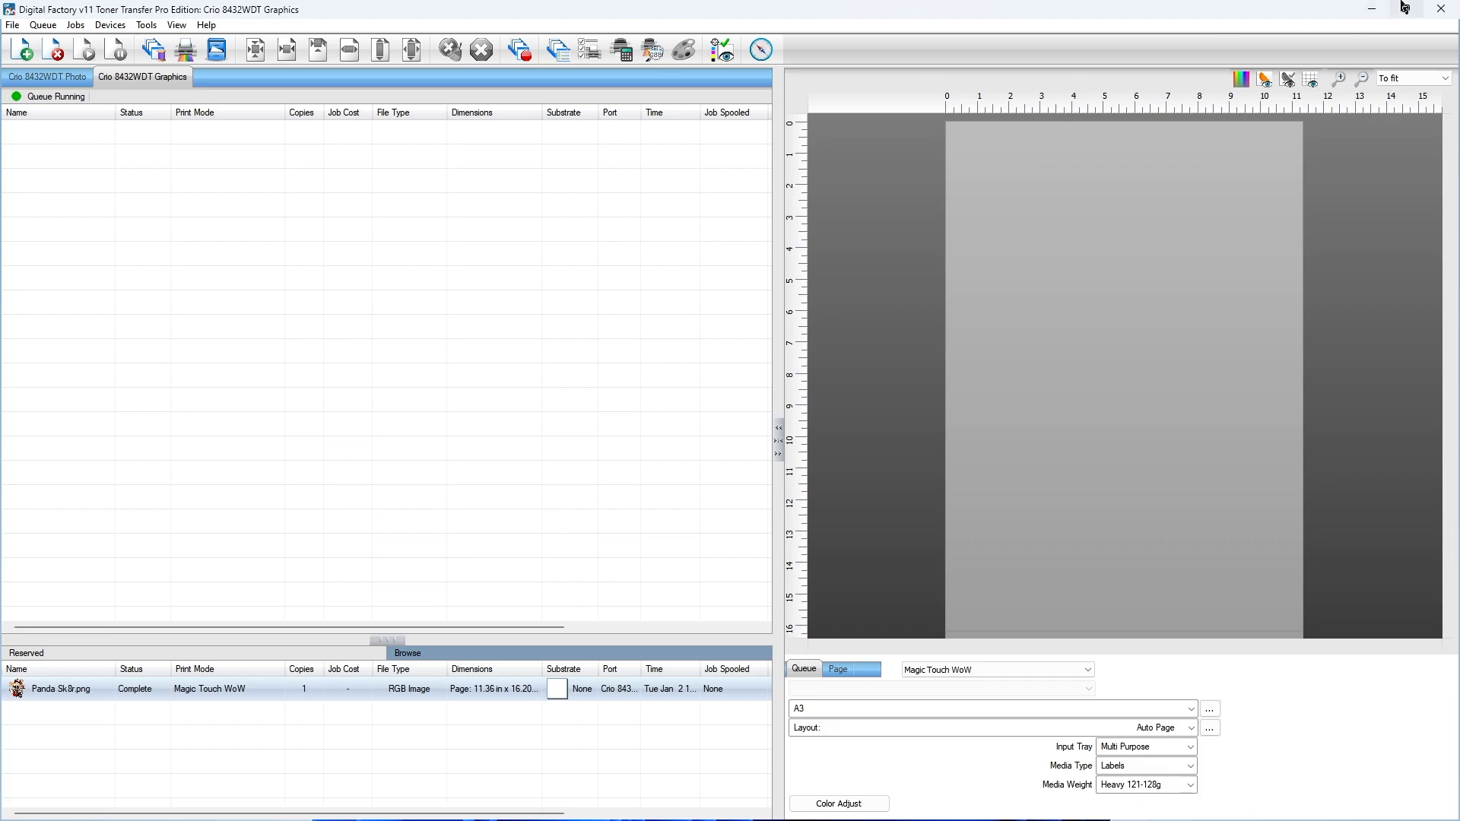
{"action": "left_click", "coordinate": [1442, 8]}
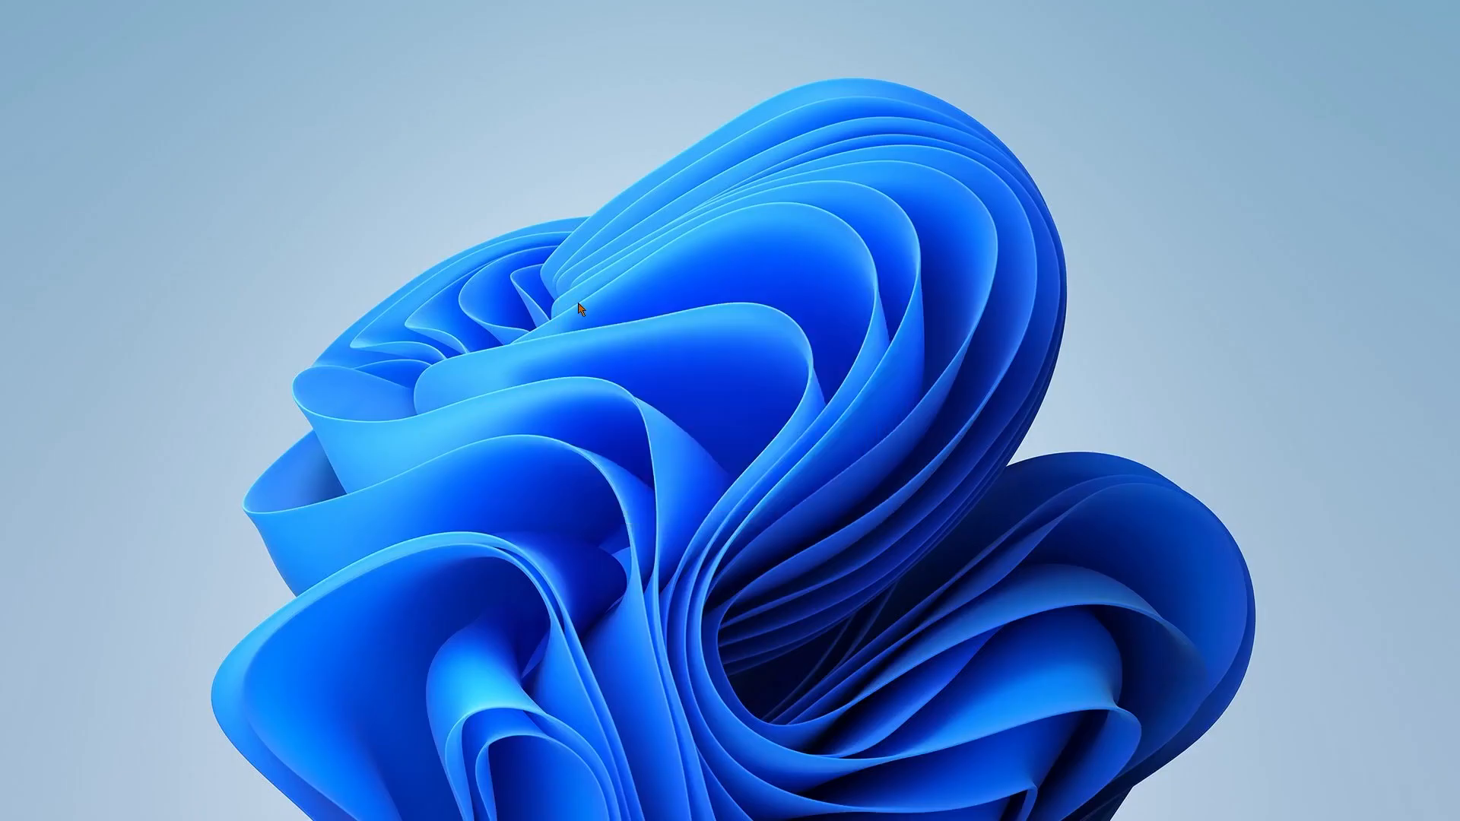